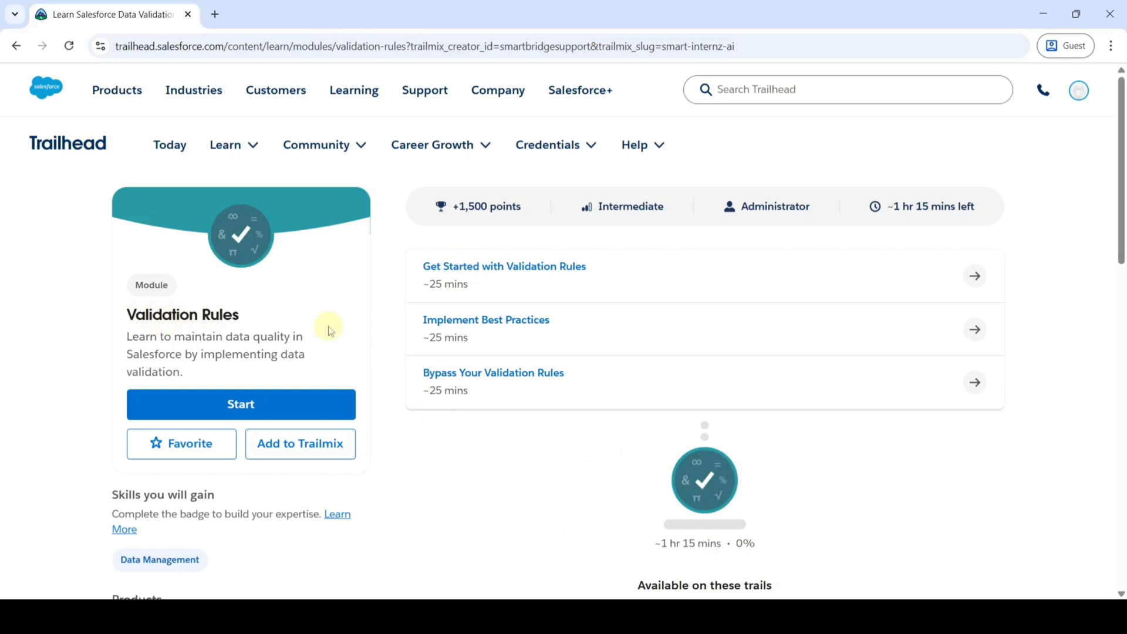
# Step: Open the Get Started with Validation Rules unit and scroll to its CASE001_Engineering_Req_Numeric challenge
pyautogui.click(490, 269)
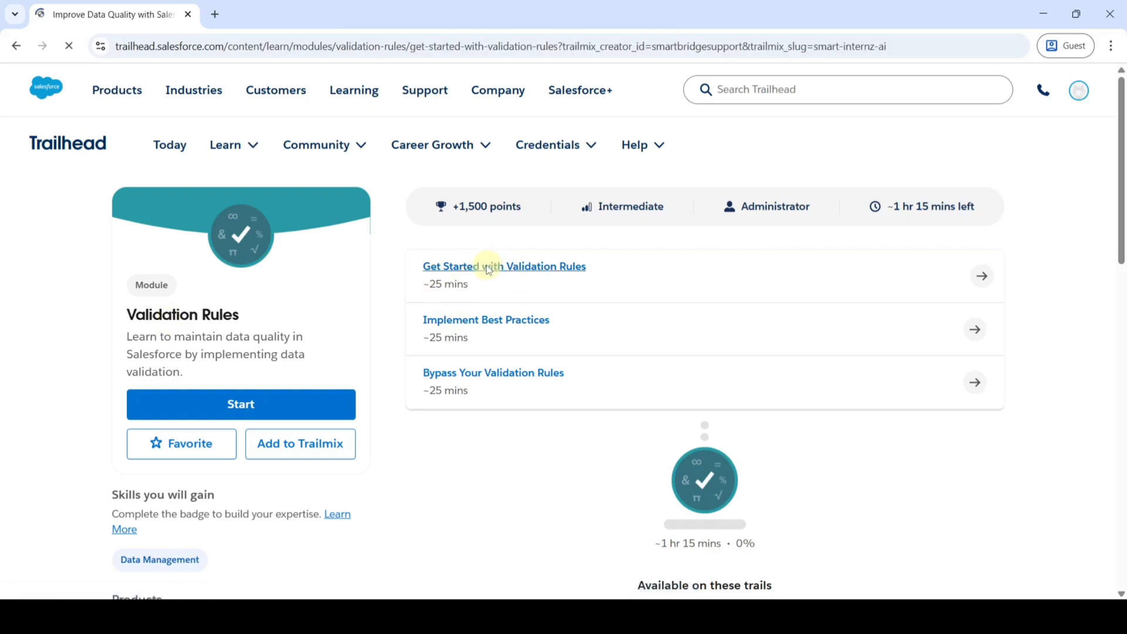
pyautogui.scroll(-3, 468, 442)
pyautogui.scroll(-20, 468, 442)
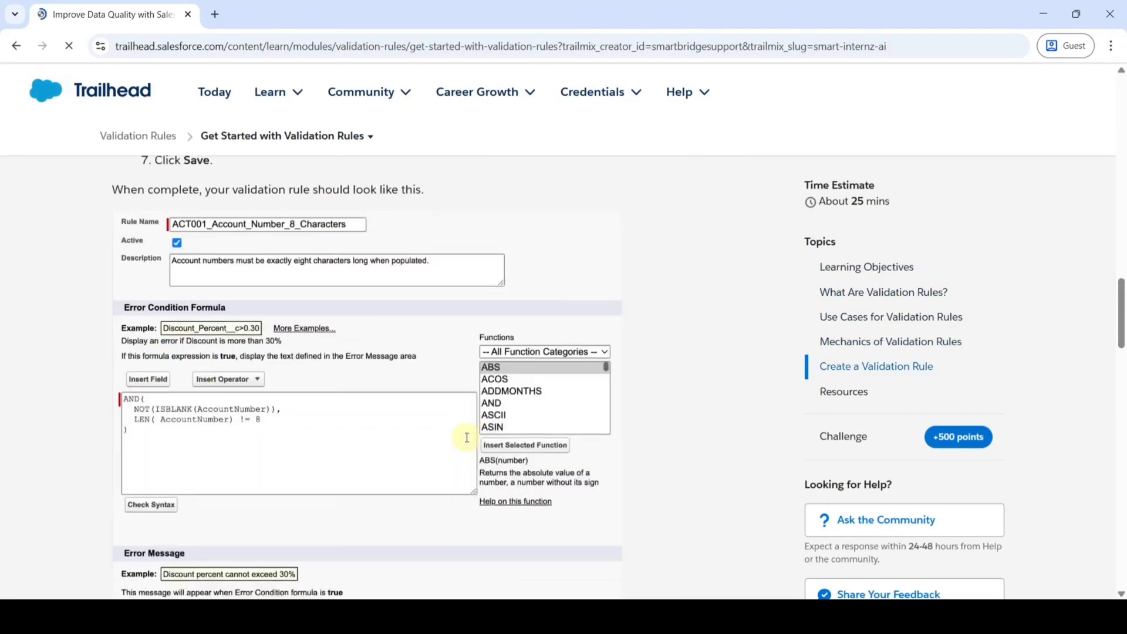
pyautogui.scroll(-5, 466, 438)
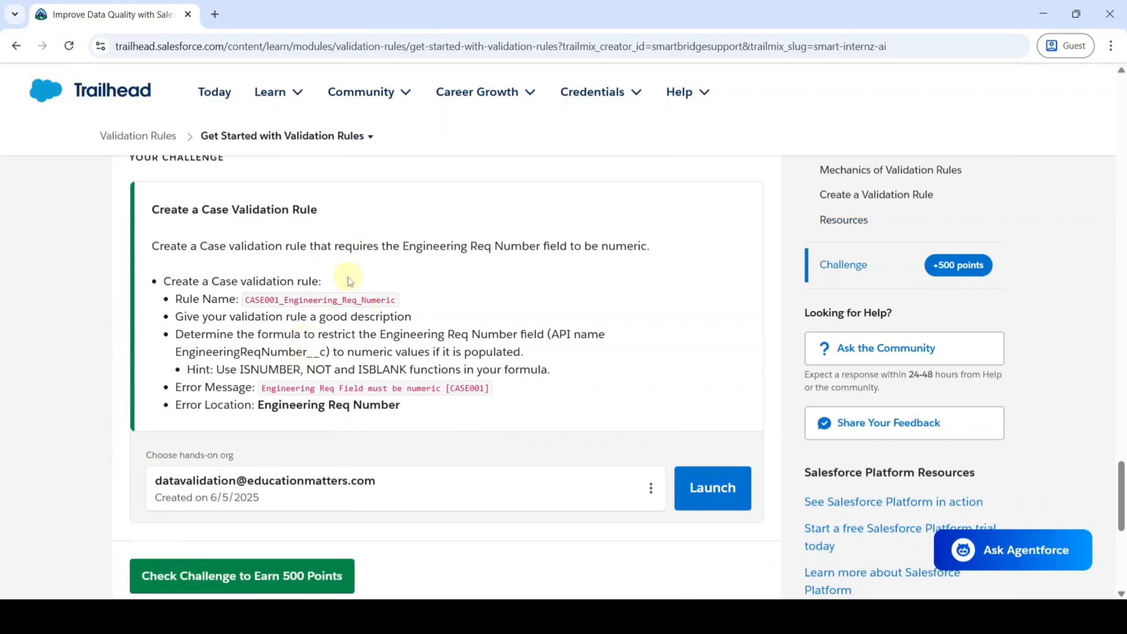
pyautogui.scroll(-3, 370, 291)
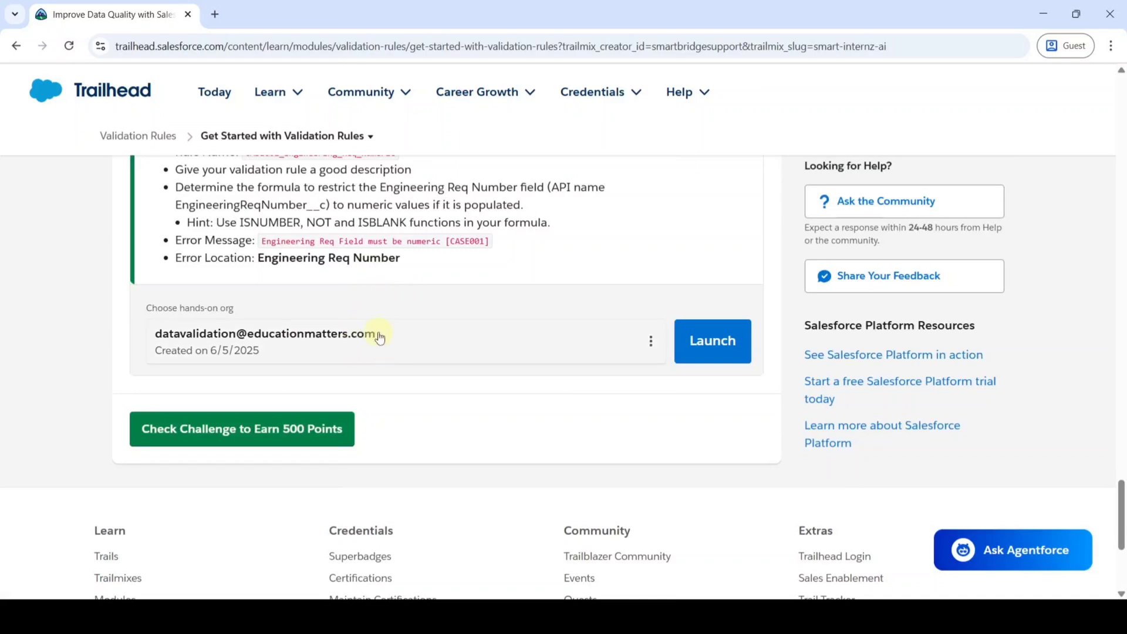
# Step: Launch My Trailhead Playground 1, open its Setup home in a new tab, then return to the challenge
pyautogui.click(651, 345)
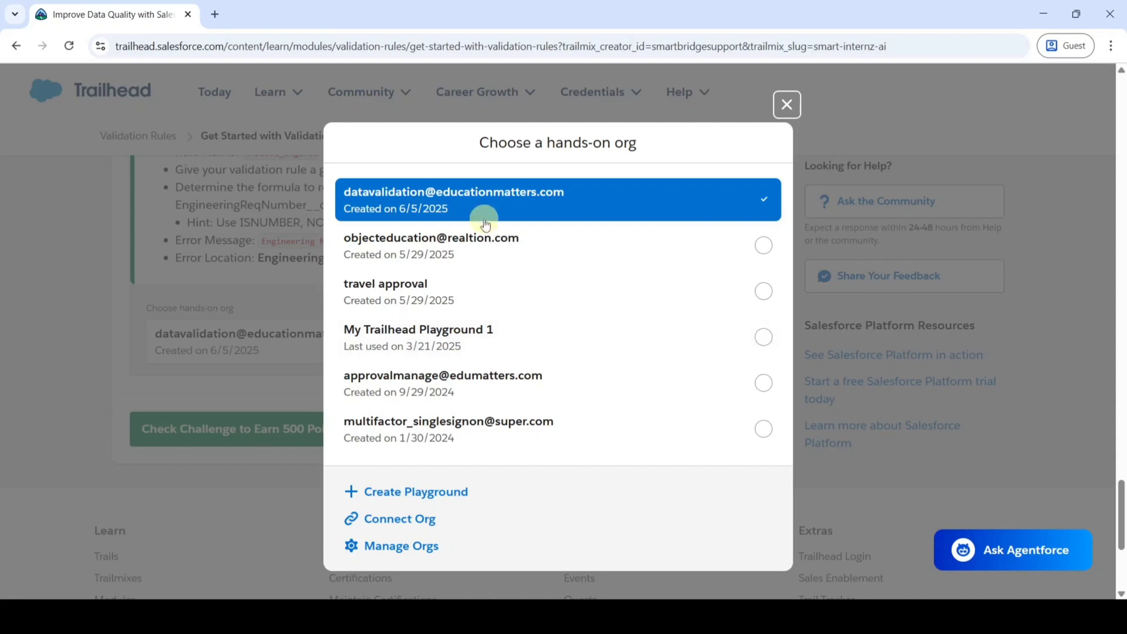
pyautogui.click(443, 342)
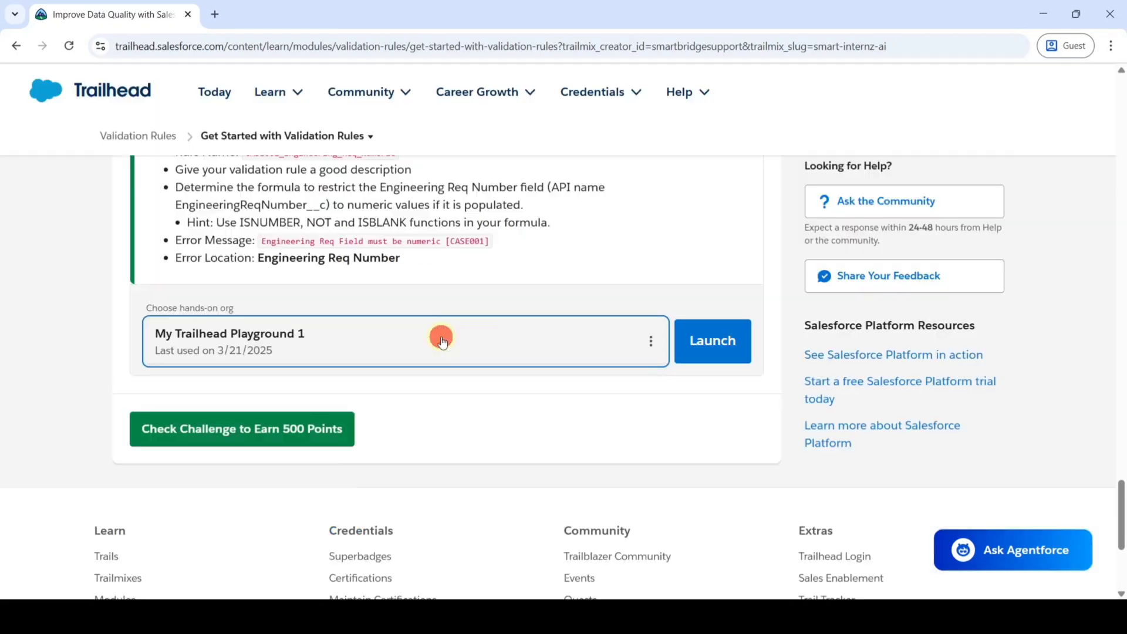
pyautogui.click(694, 344)
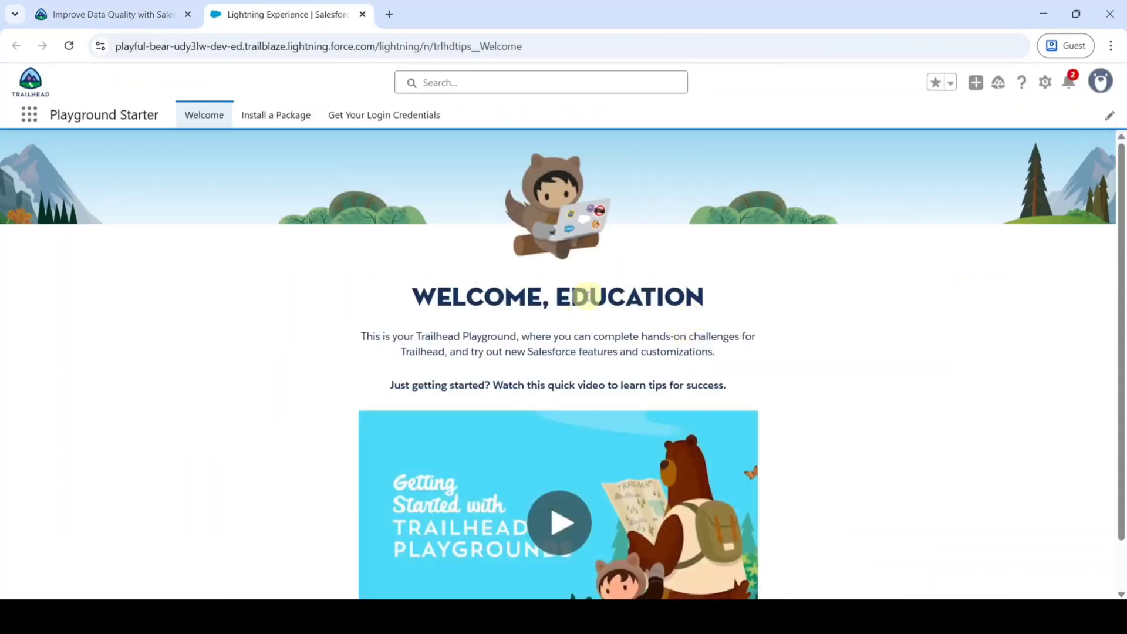
pyautogui.click(1045, 82)
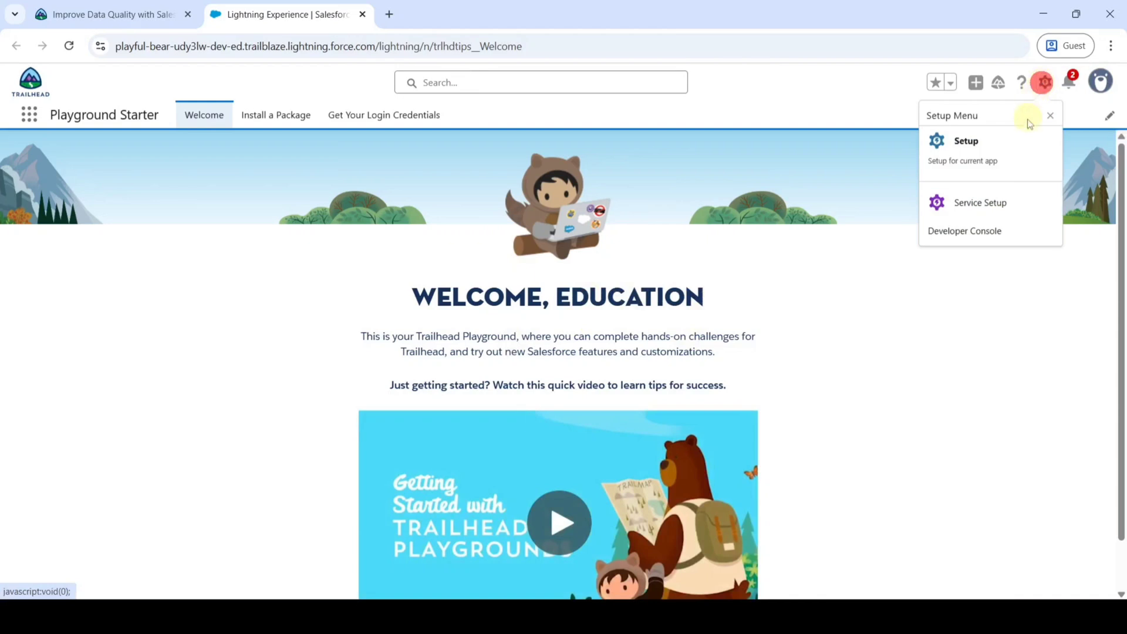
pyautogui.click(986, 159)
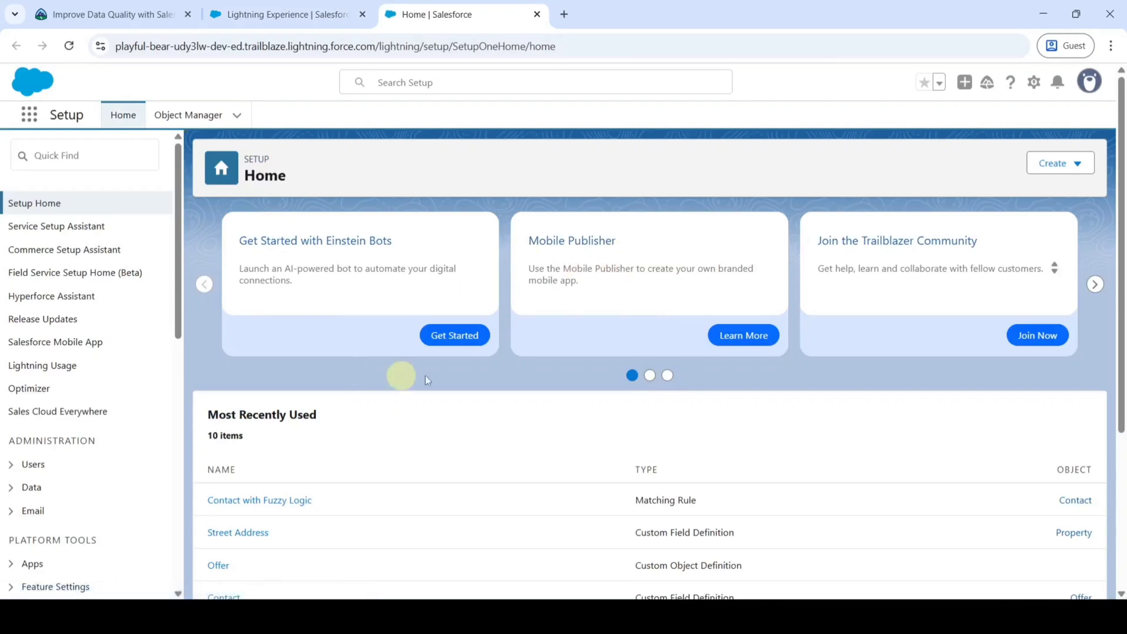
pyautogui.click(74, 17)
pyautogui.scroll(3, 249, 362)
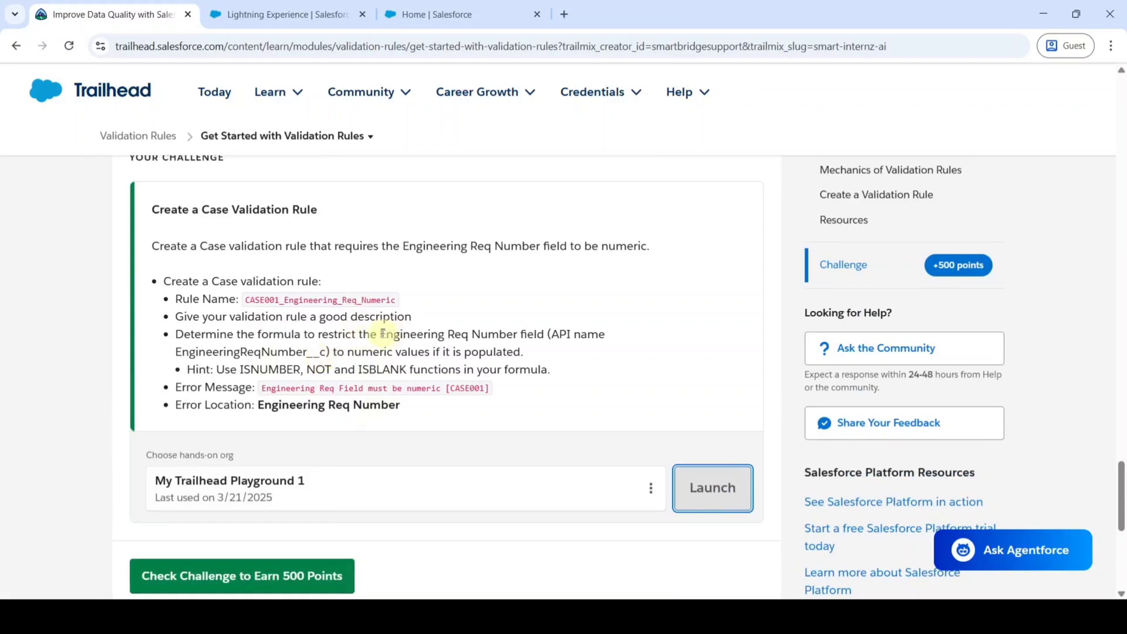
# Step: Review the Engineering Req Number field name and the ISNUMBER, NOT, ISBLANK hint, then return to Setup
pyautogui.moveTo(383, 333); pyautogui.dragTo(534, 334)
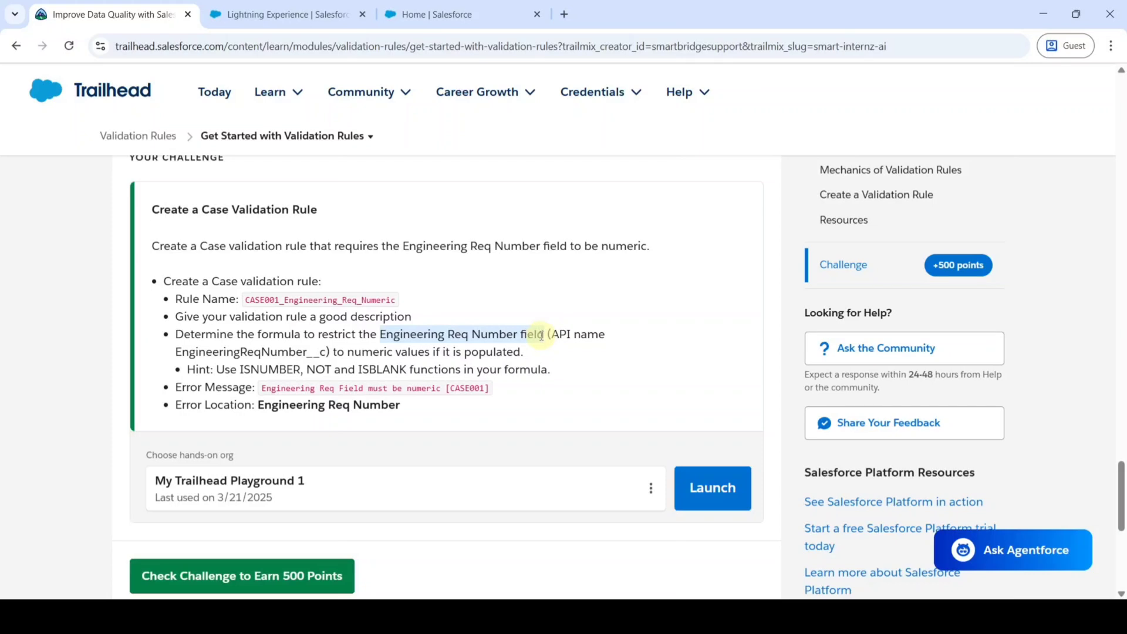
pyautogui.moveTo(541, 336); pyautogui.dragTo(547, 335)
pyautogui.moveTo(240, 366); pyautogui.dragTo(404, 370)
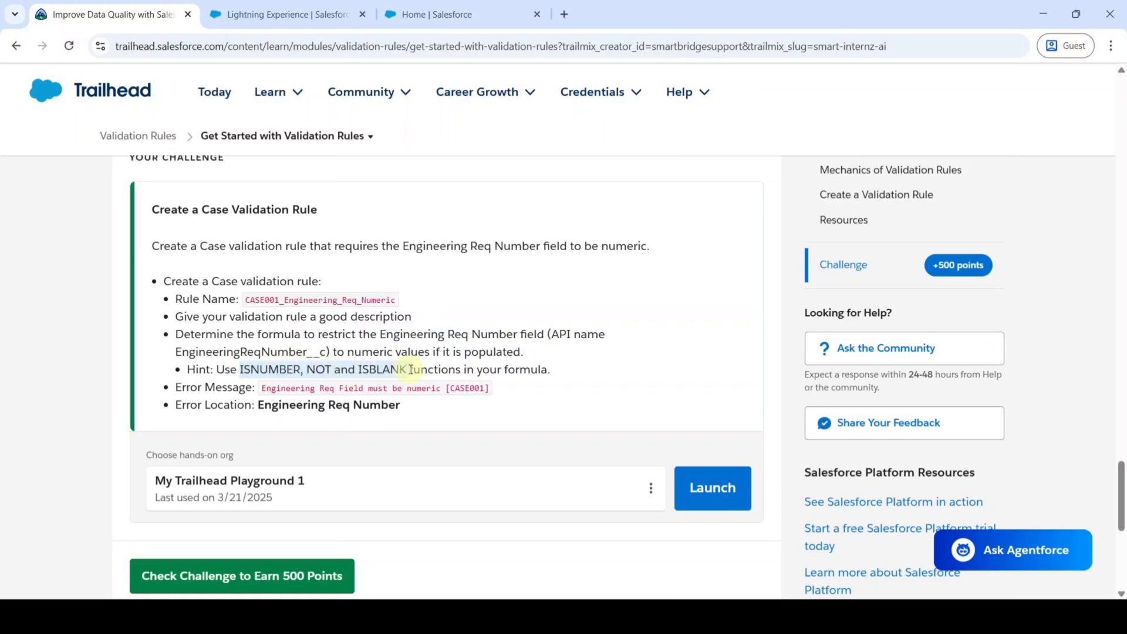
pyautogui.click(441, 369)
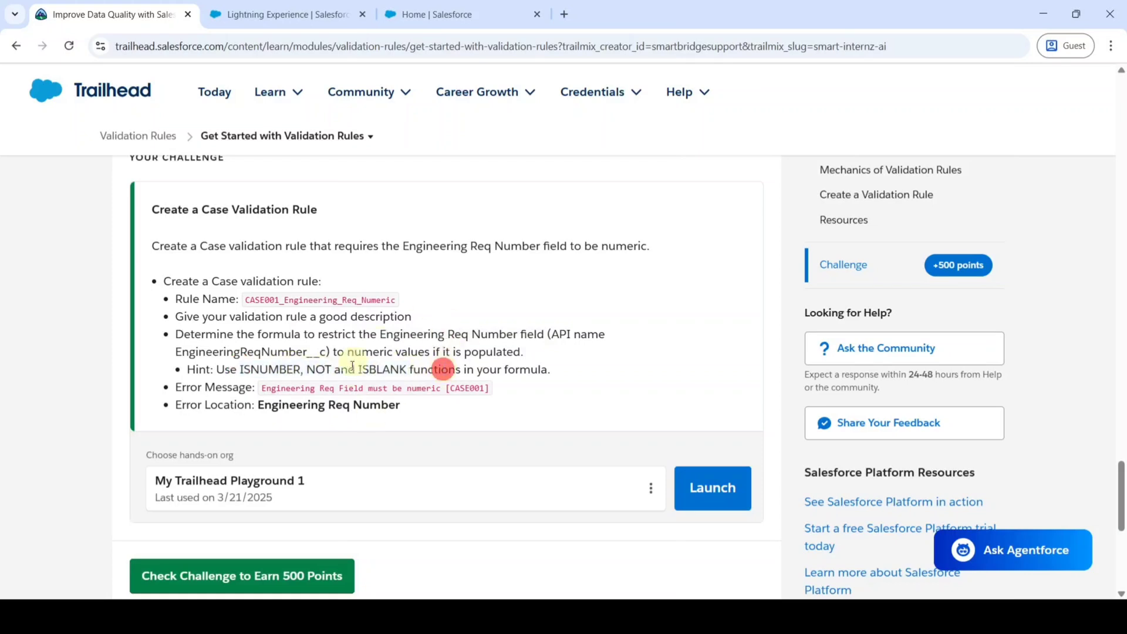
pyautogui.click(469, 8)
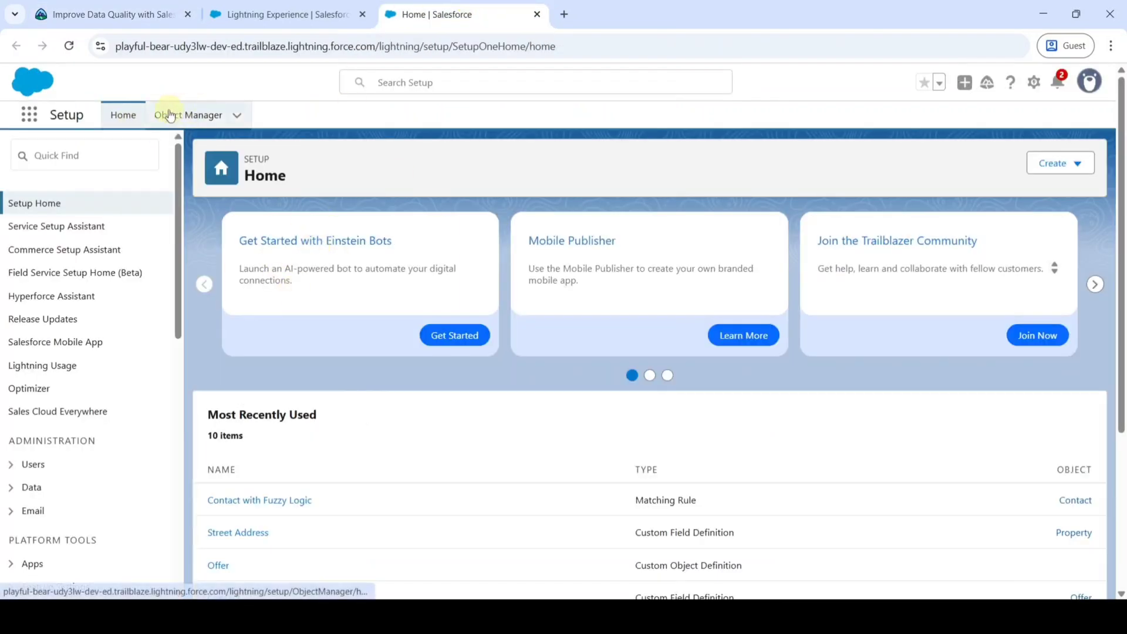
# Step: Find Case in Object Manager by filtering for 'CA' and start a new validation rule there
pyautogui.click(198, 116)
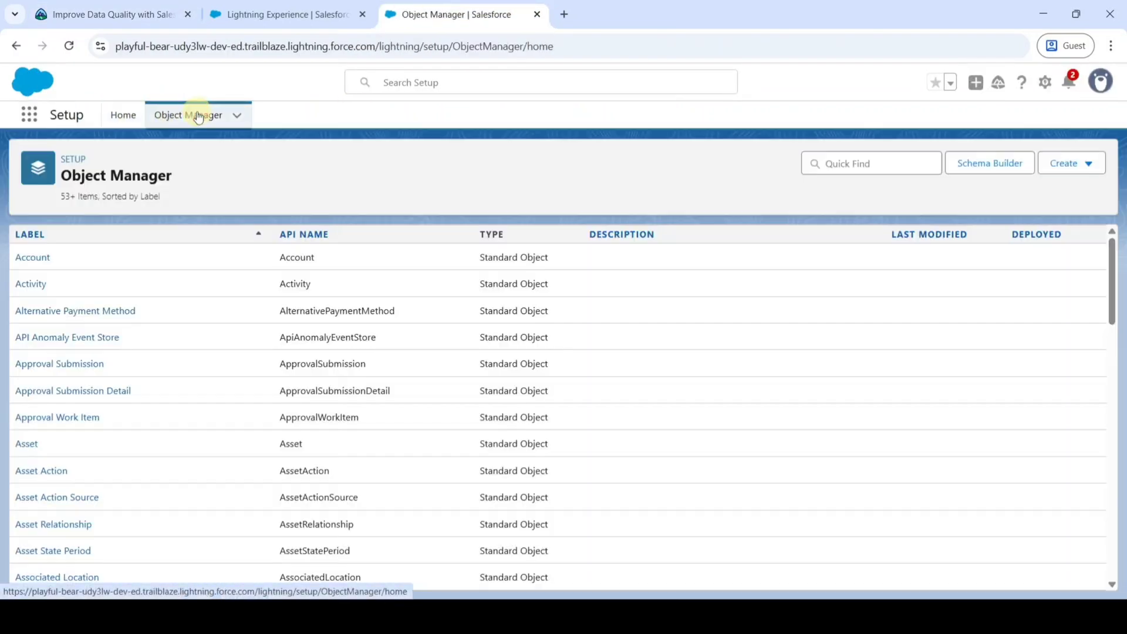
pyautogui.click(855, 165)
pyautogui.write('CASE')
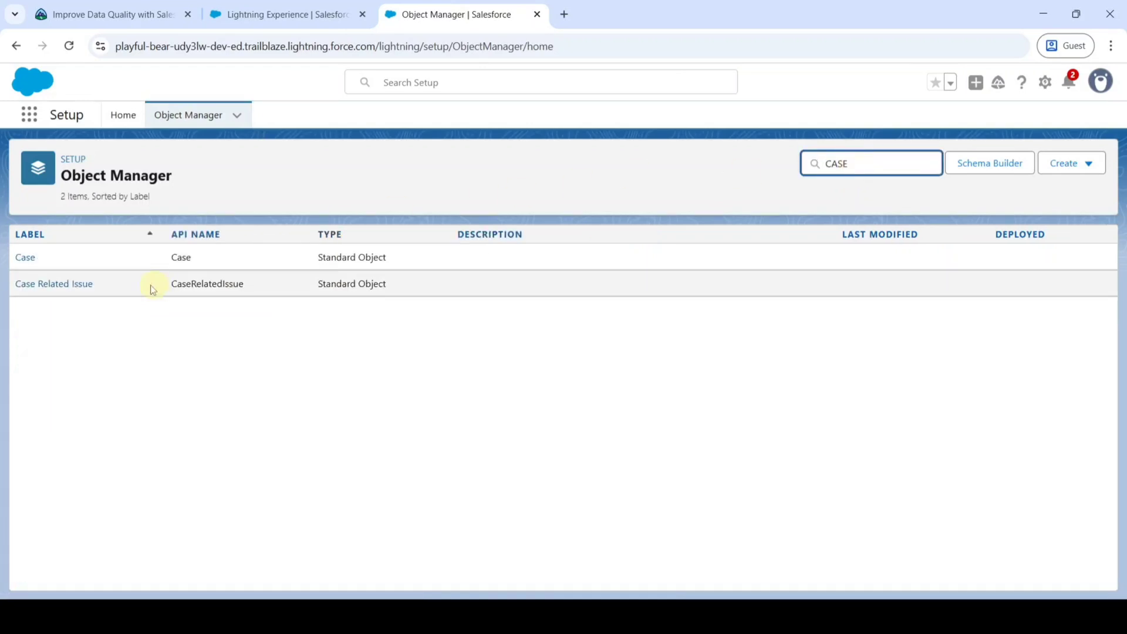
pyautogui.click(31, 259)
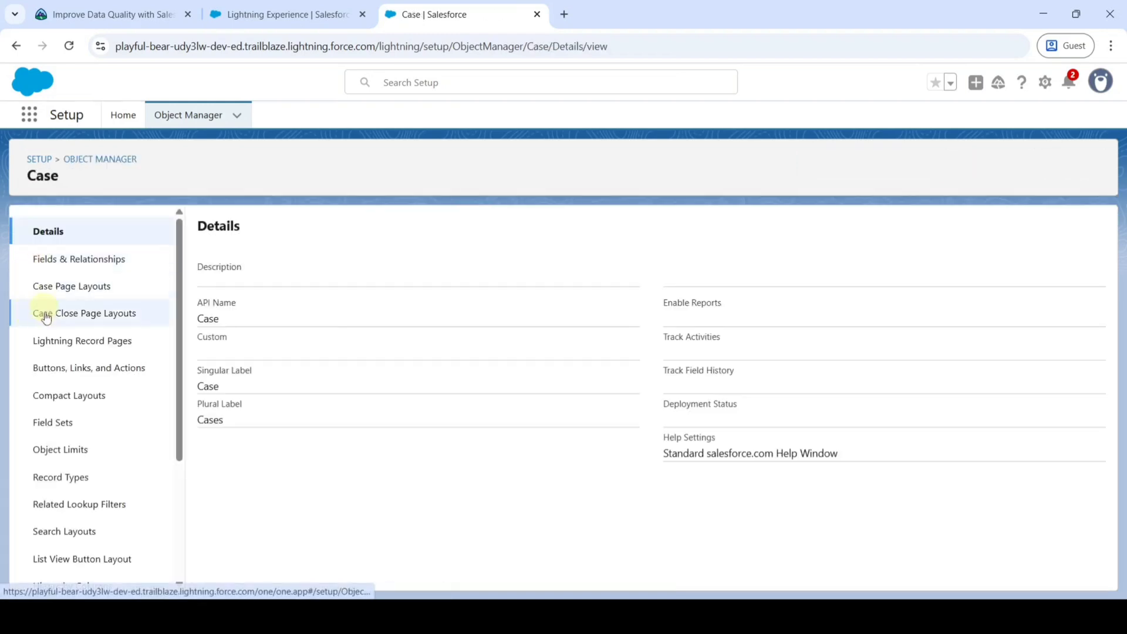
pyautogui.scroll(-4, 108, 353)
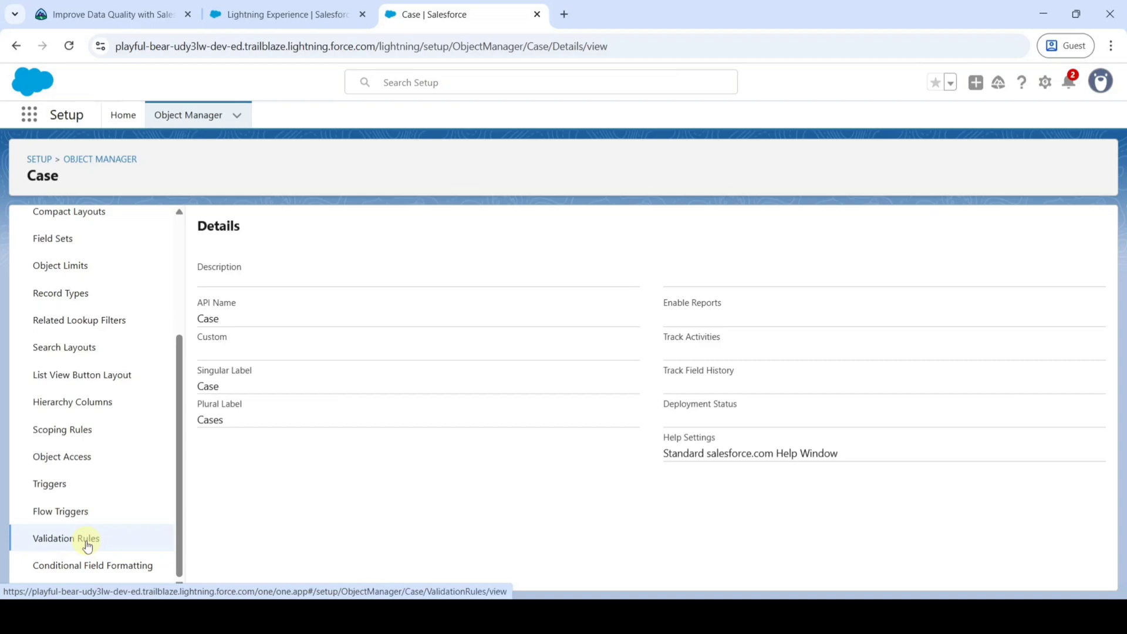
pyautogui.click(86, 543)
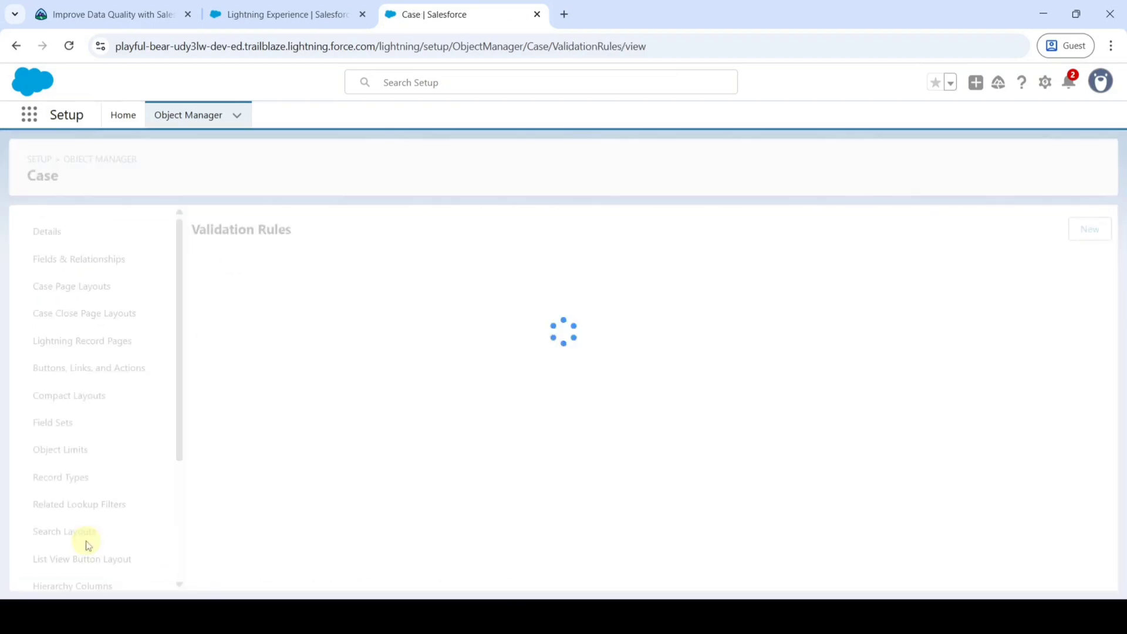
pyautogui.click(1090, 232)
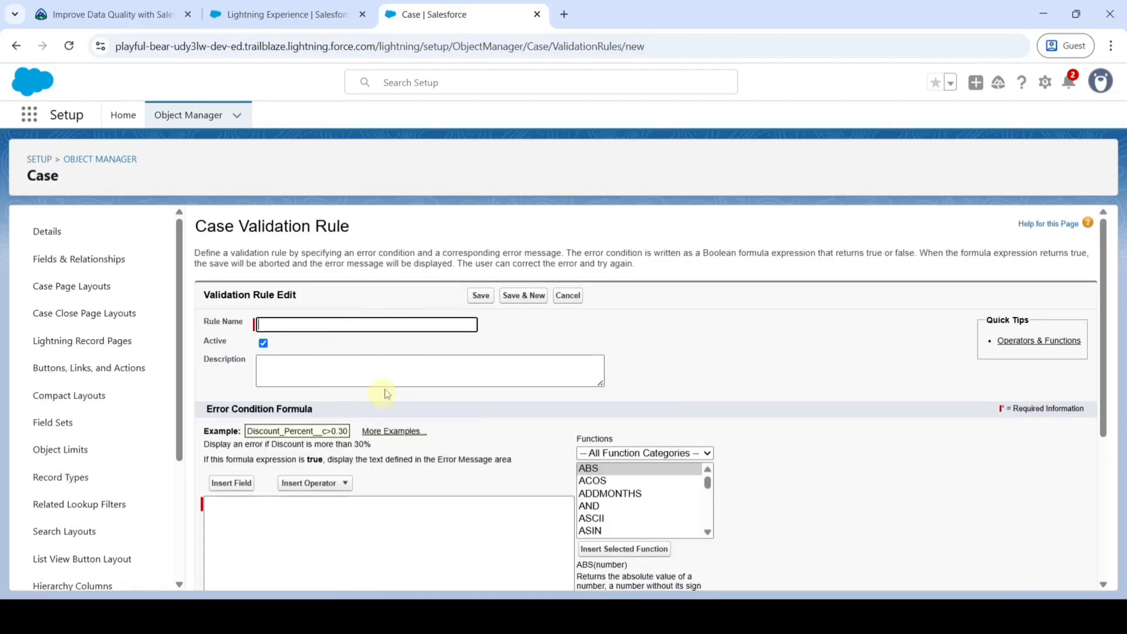
# Step: Copy the name CASE001_Engineering_Req_Numeric from the challenge into the rule's name field
pyautogui.click(100, 6)
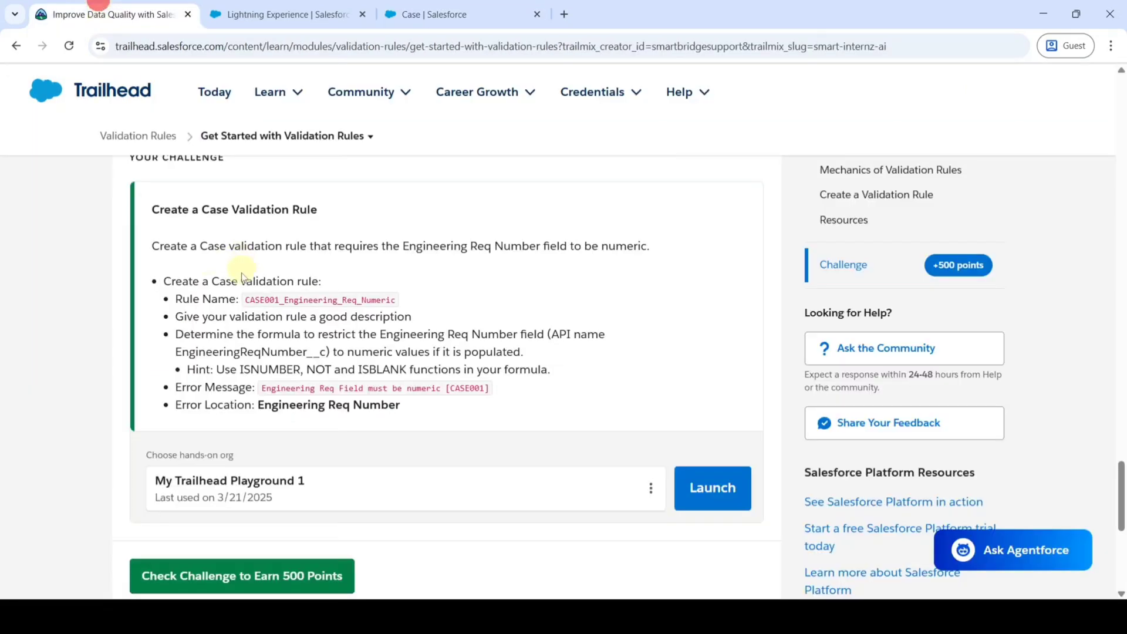
pyautogui.moveTo(246, 300); pyautogui.dragTo(387, 300)
pyautogui.rightClick(388, 300)
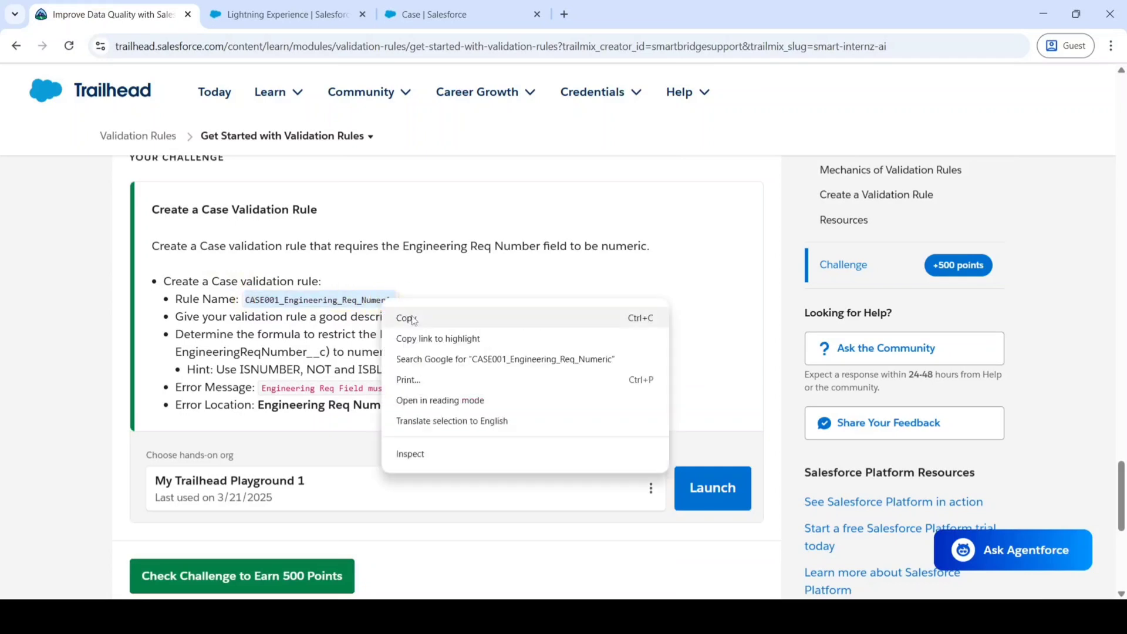
pyautogui.click(403, 317)
pyautogui.click(454, 4)
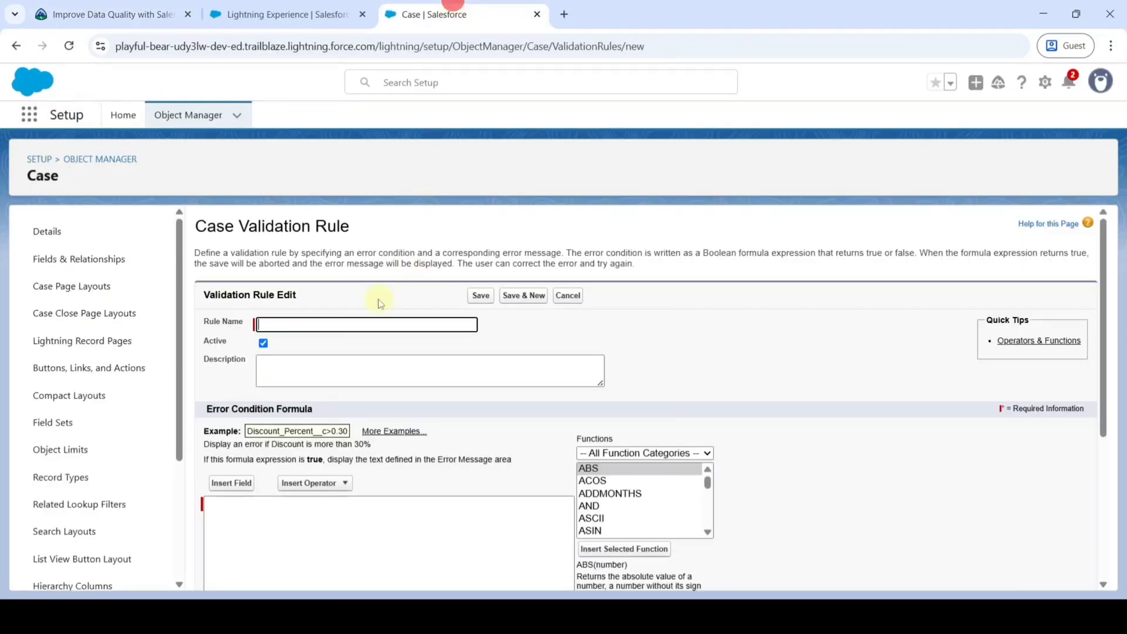
pyautogui.rightClick(327, 324)
pyautogui.click(370, 162)
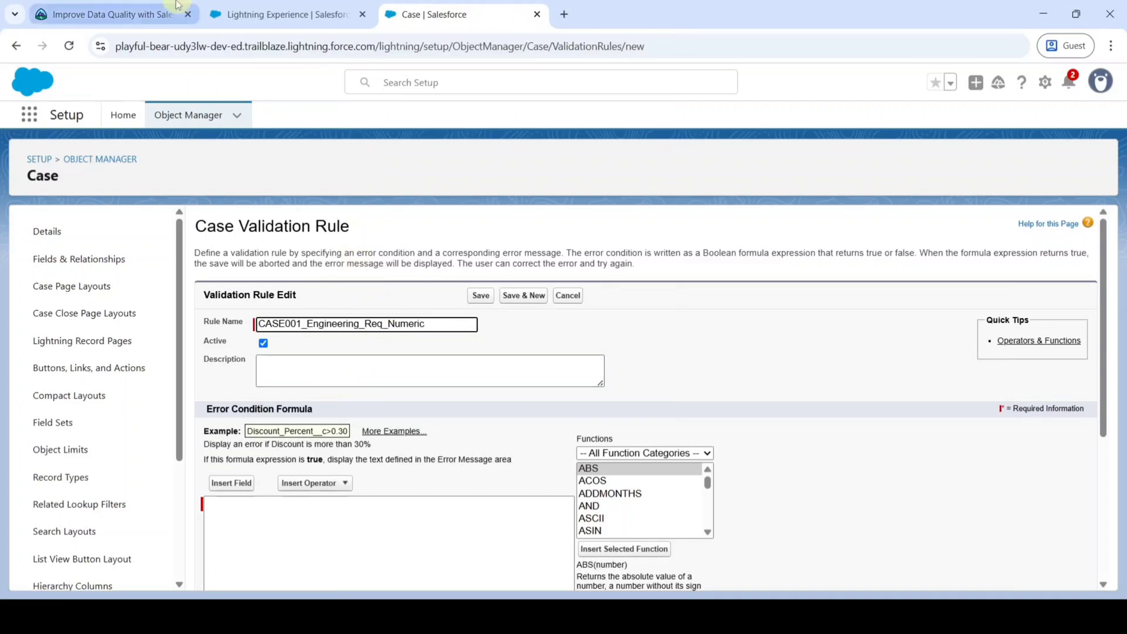
# Step: Paste the challenge's formula requirement and hint text into the rule's Description field
pyautogui.click(106, 14)
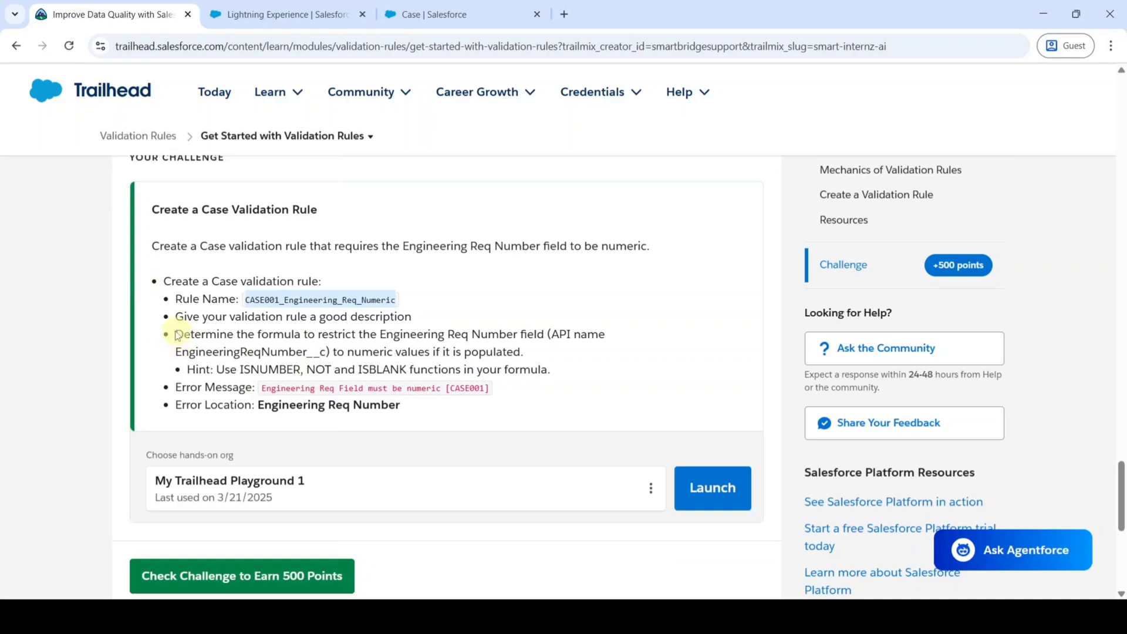
pyautogui.moveTo(177, 335); pyautogui.dragTo(549, 368)
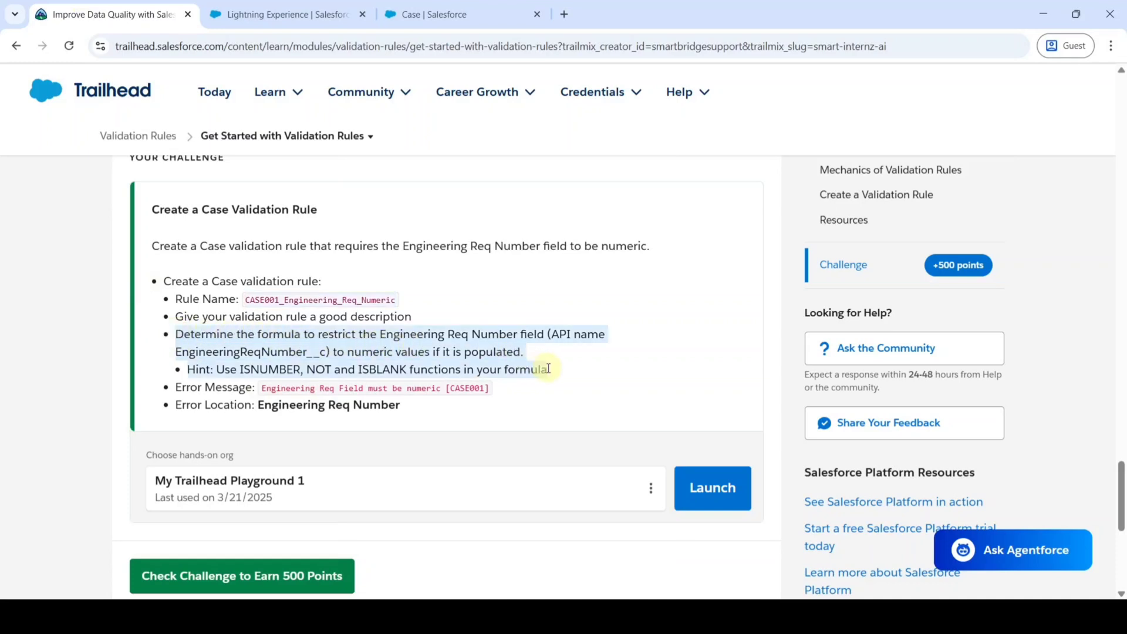
pyautogui.rightClick(462, 356)
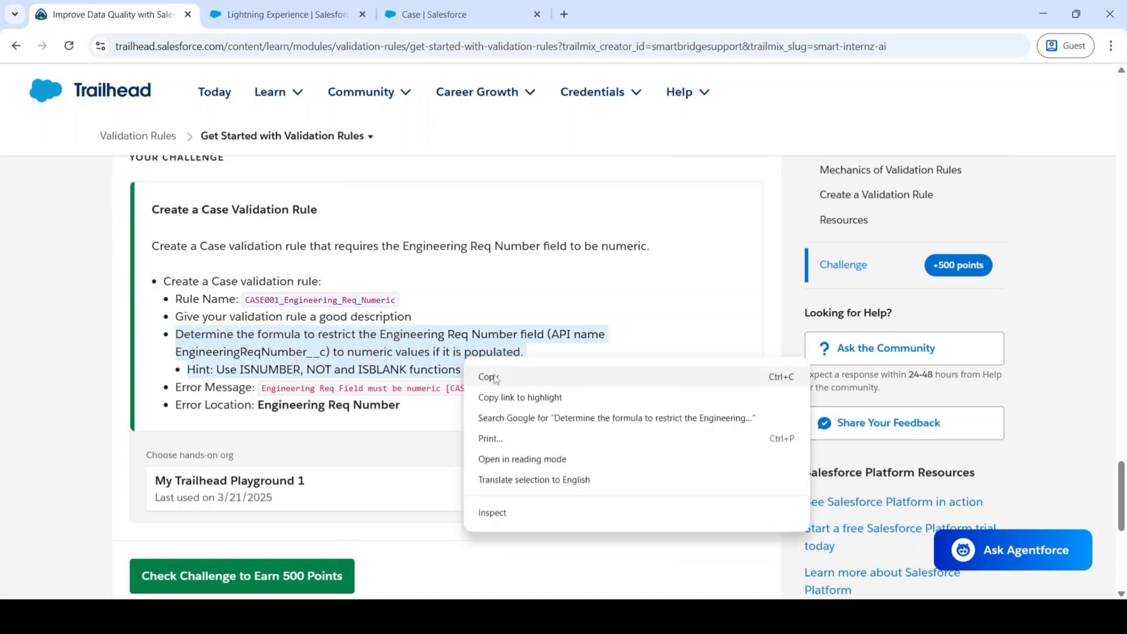
pyautogui.click(493, 373)
pyautogui.click(434, 14)
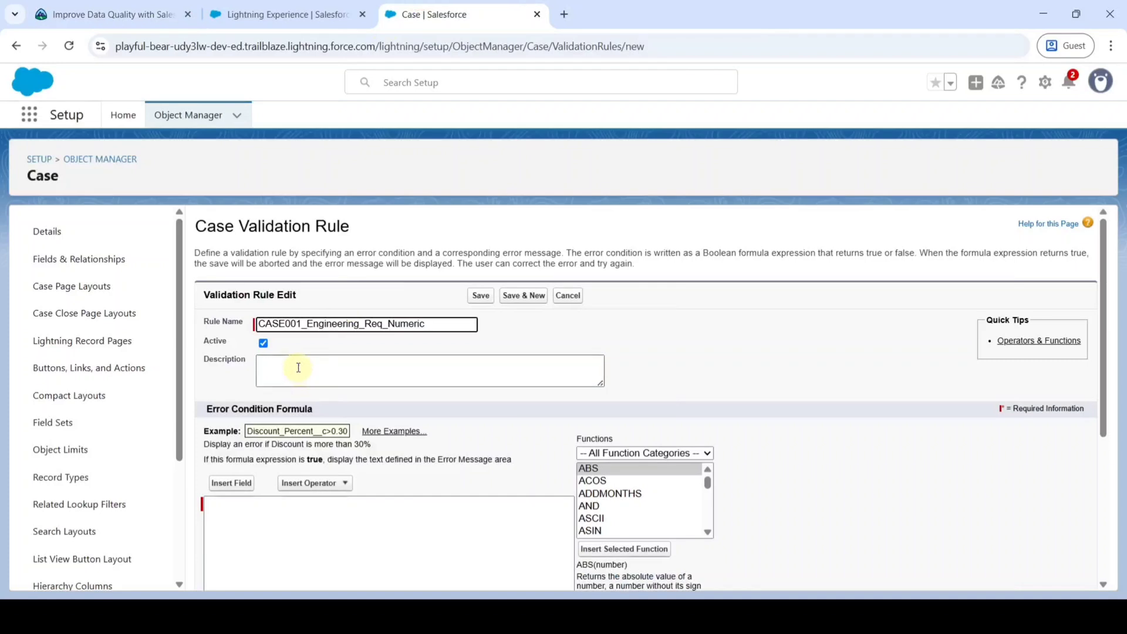
pyautogui.rightClick(297, 368)
pyautogui.click(322, 200)
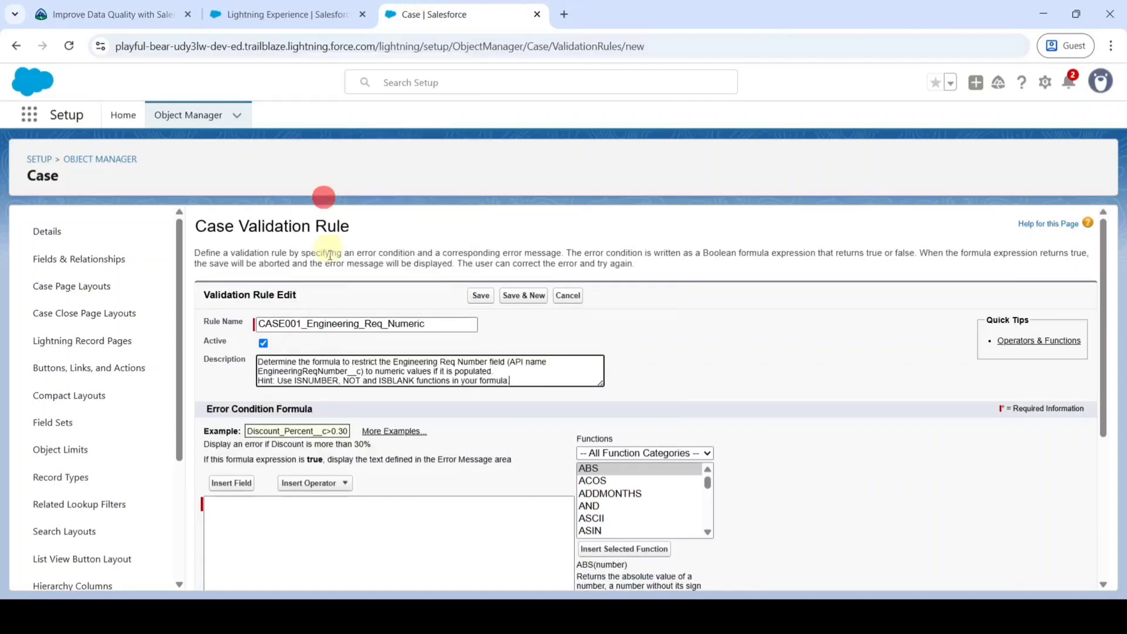
pyautogui.scroll(-2, 377, 415)
# Step: Paste AND(NOT(ISBLANK(EngineeringReqNumber__c)), NOT(ISNUMBER(EngineeringReqNumber__c))) as the formula and confirm no syntax errors
pyautogui.click(337, 409)
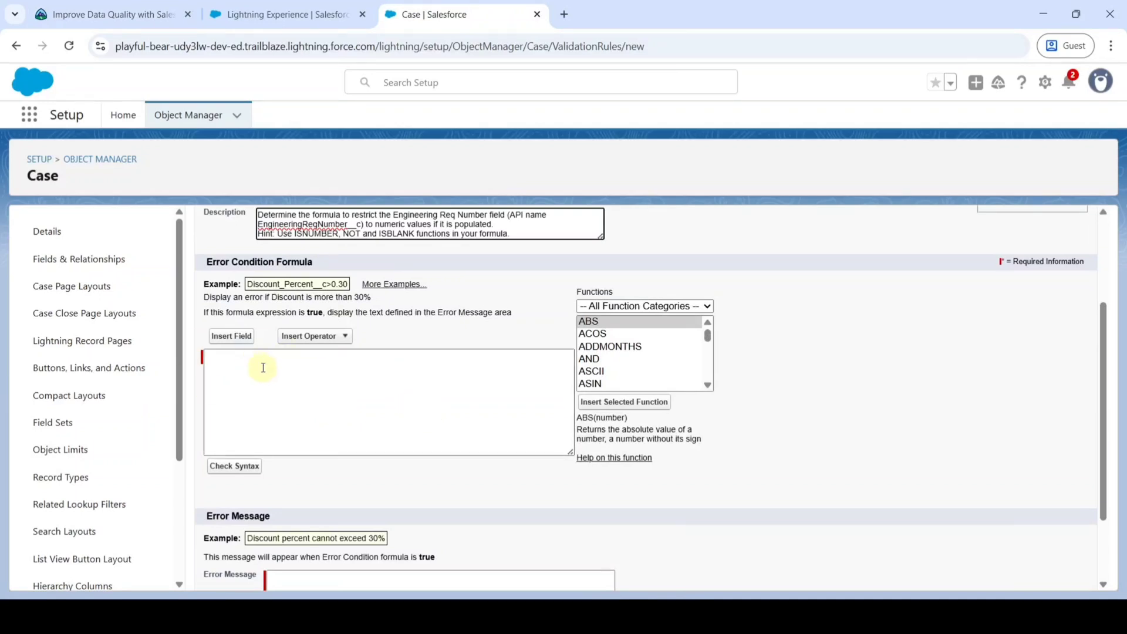
pyautogui.rightClick(219, 359)
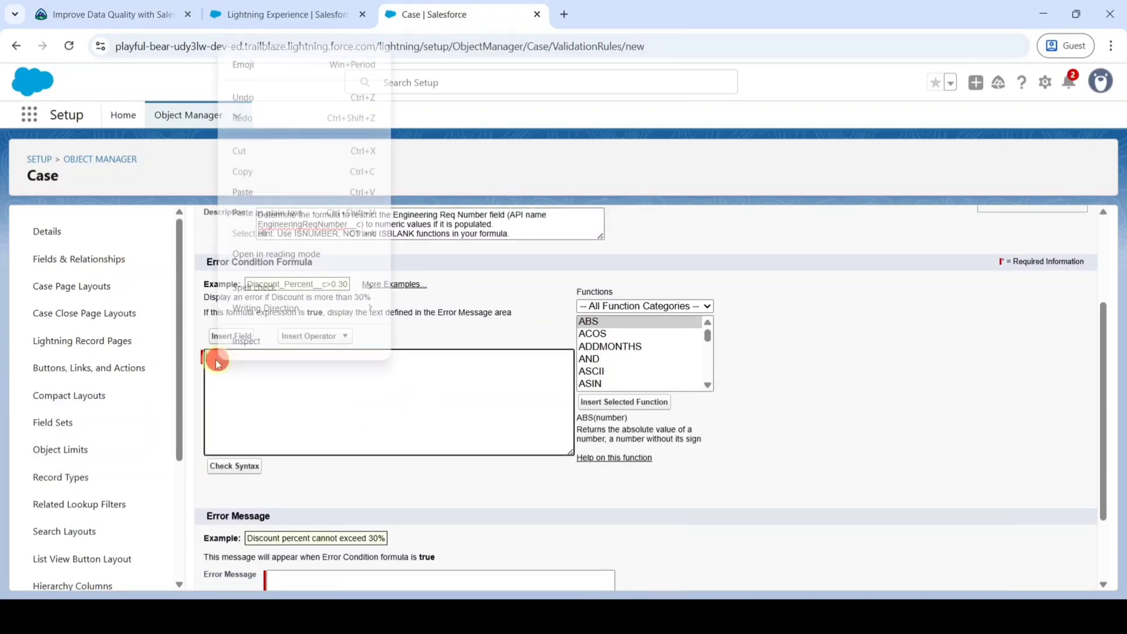
pyautogui.click(247, 190)
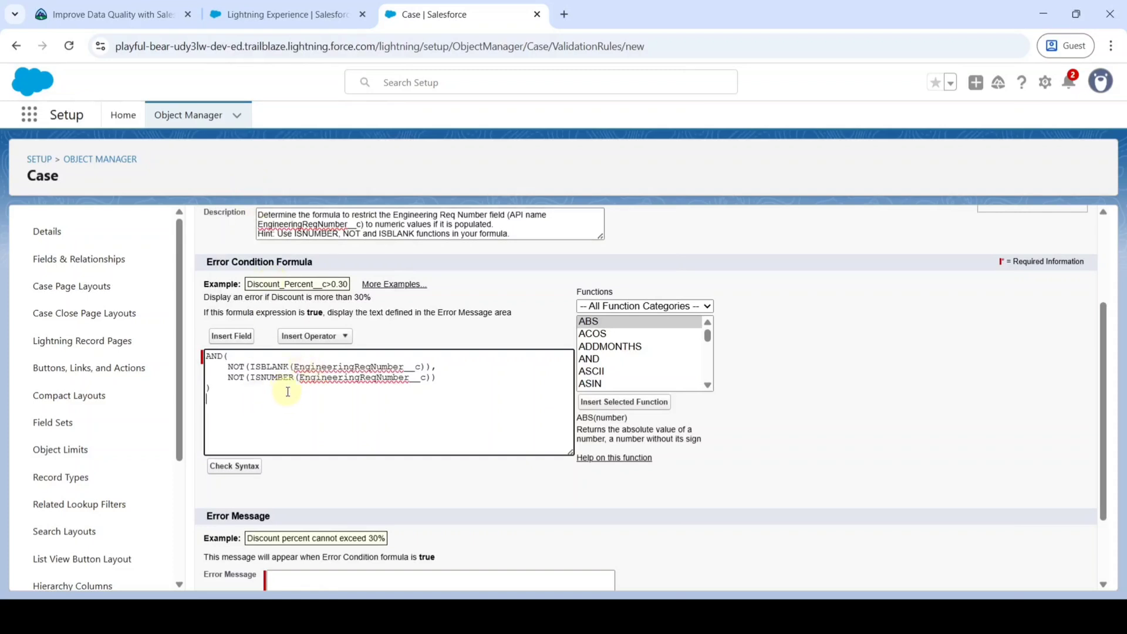
pyautogui.click(238, 467)
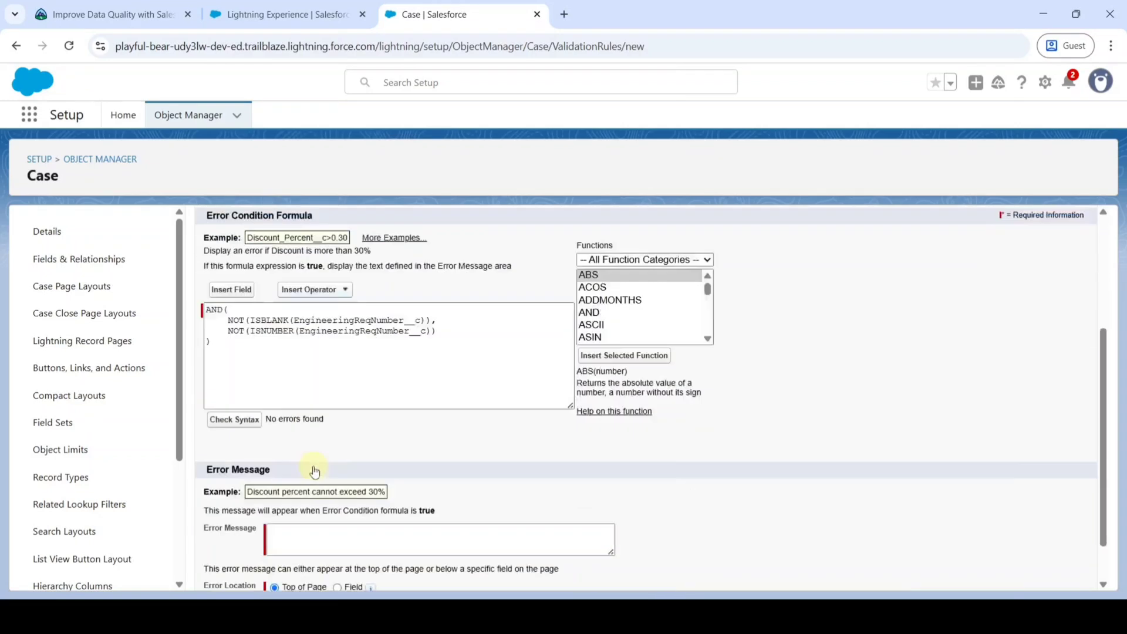
pyautogui.scroll(-1, 314, 471)
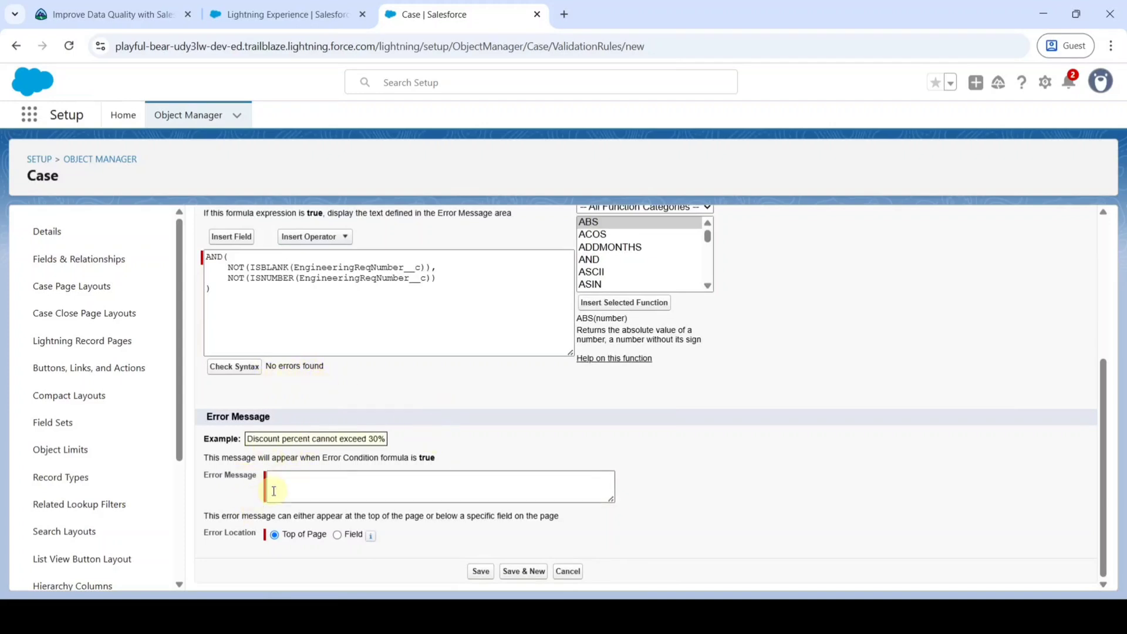
# Step: Copy 'Engineering Req Field must be numeric [CASE001]' from the challenge into the Error Message box
pyautogui.click(98, 12)
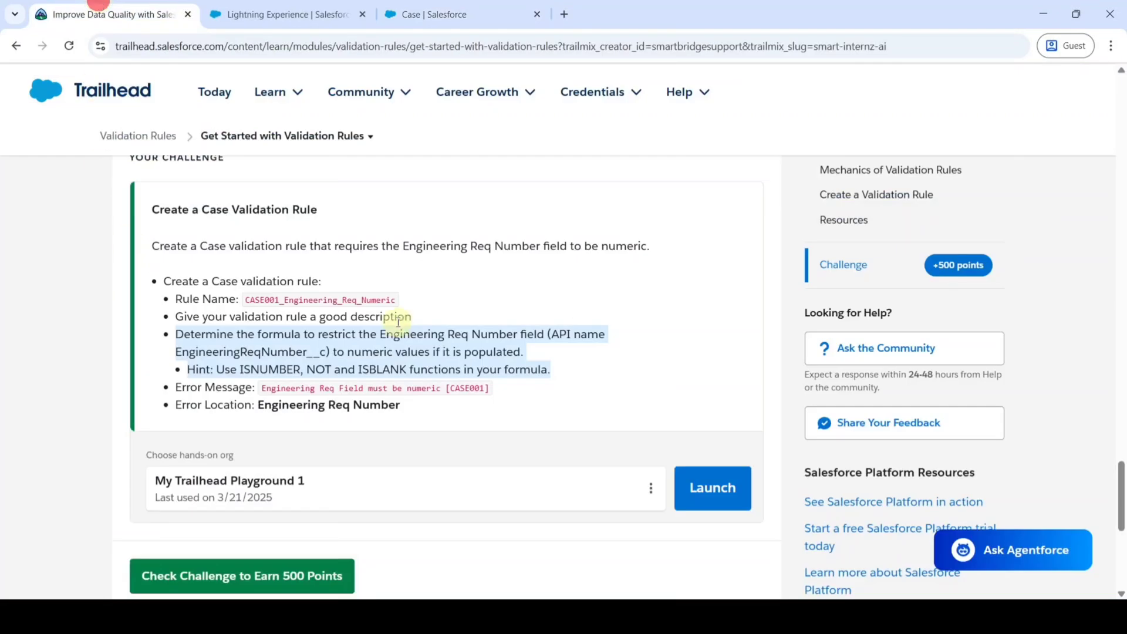
pyautogui.click(385, 320)
pyautogui.moveTo(262, 387); pyautogui.dragTo(494, 401)
pyautogui.rightClick(497, 405)
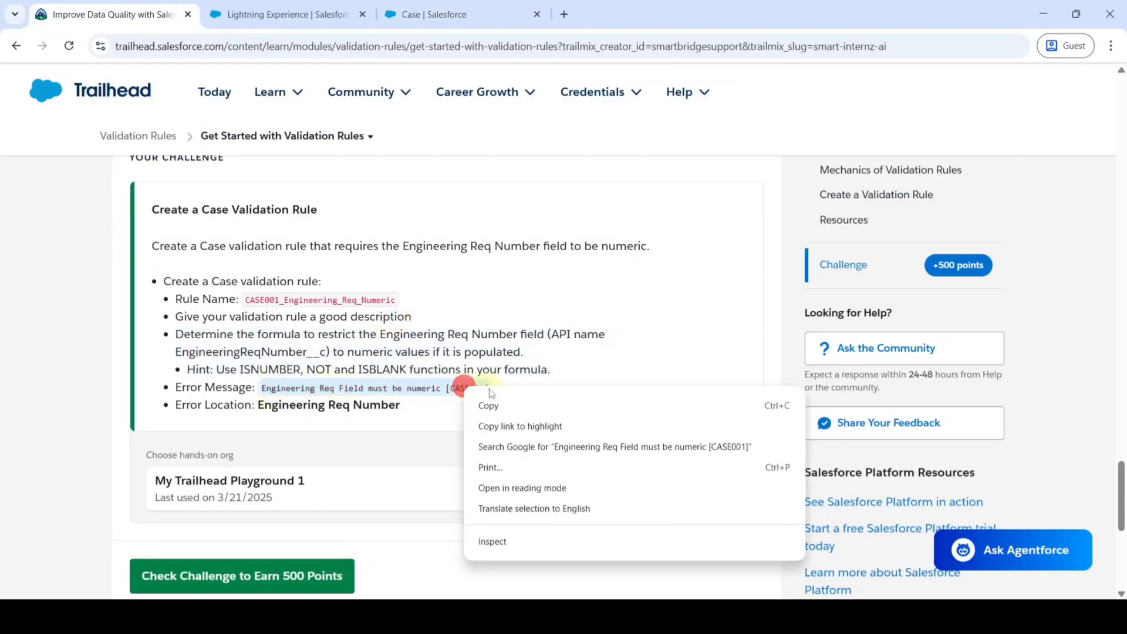
pyautogui.click(498, 405)
pyautogui.click(409, 4)
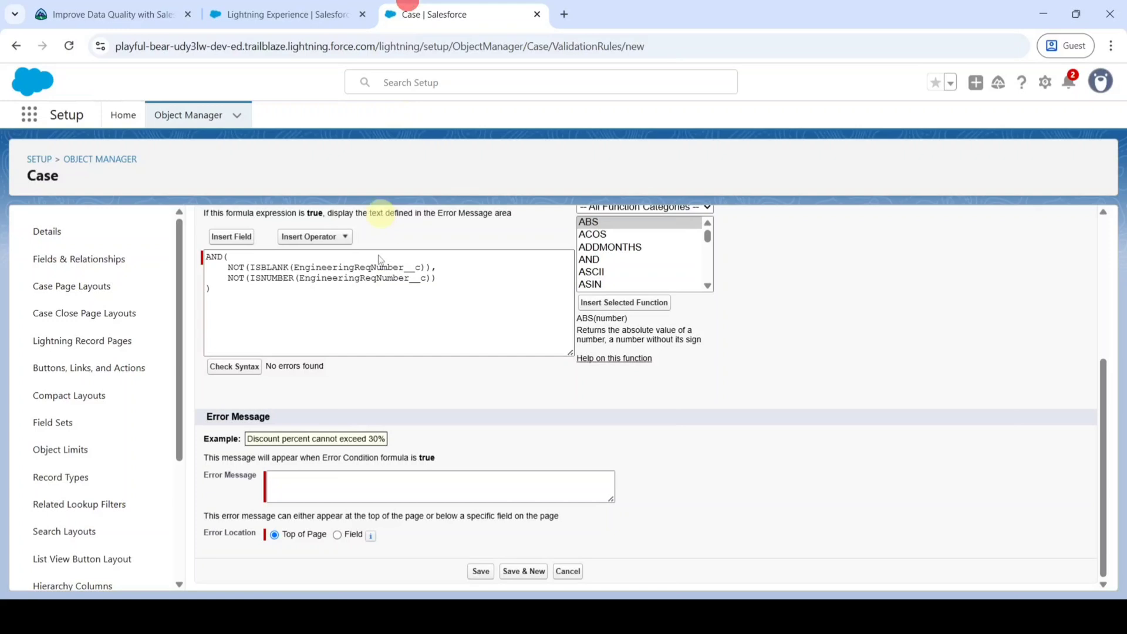
pyautogui.click(279, 485)
pyautogui.rightClick(278, 485)
pyautogui.click(317, 317)
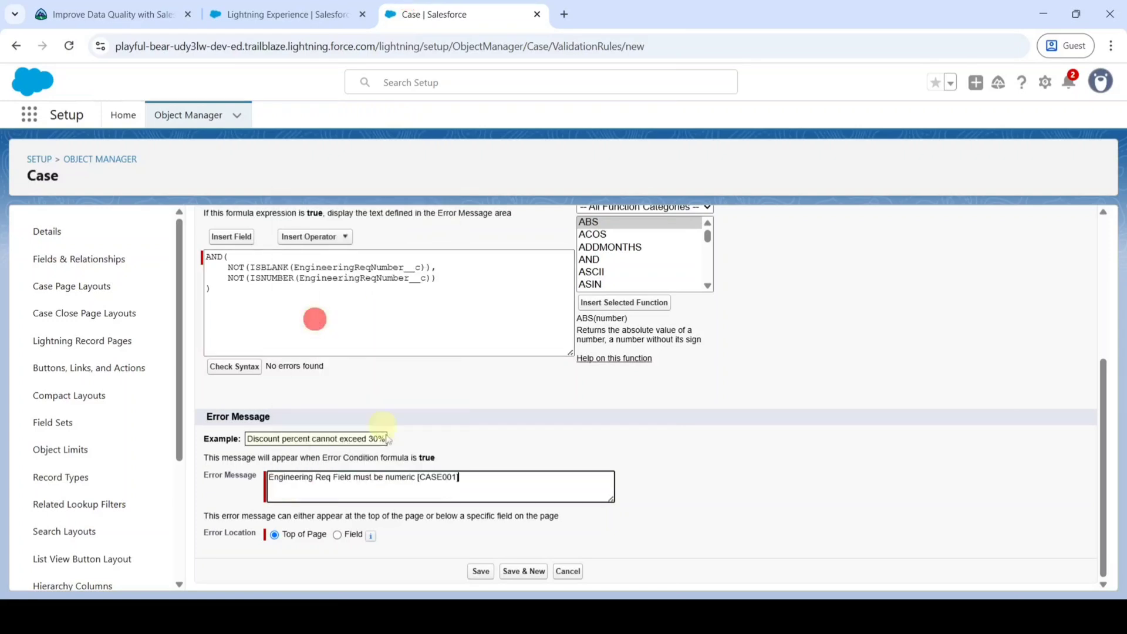
# Step: Set the error location to the Engineering Req Number field
pyautogui.click(337, 535)
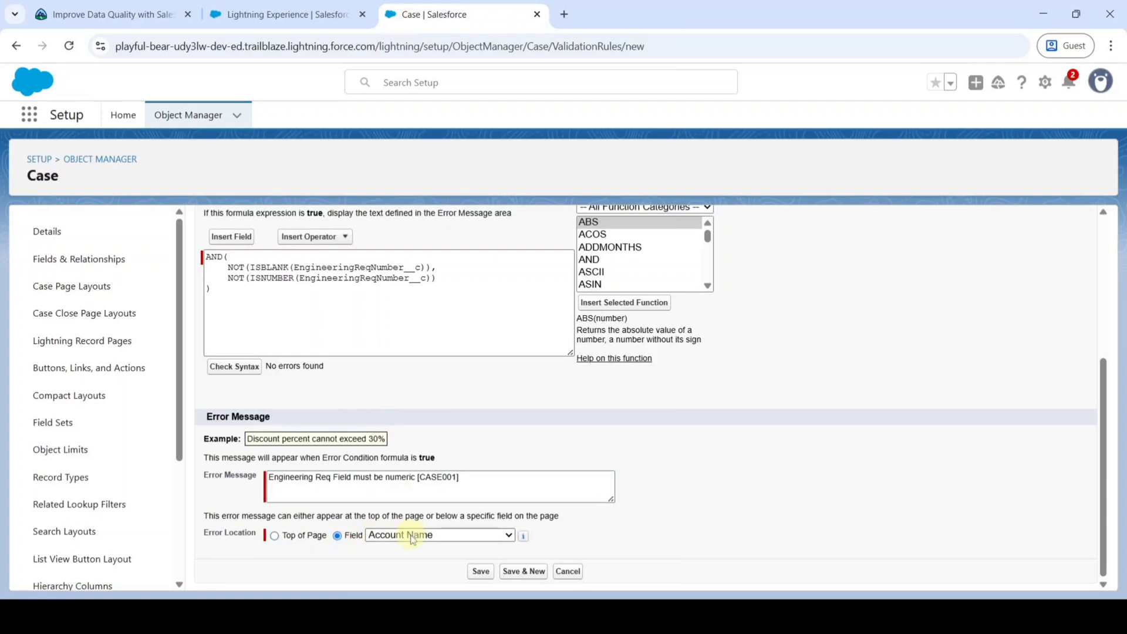
pyautogui.click(413, 536)
pyautogui.scroll(-1, 411, 429)
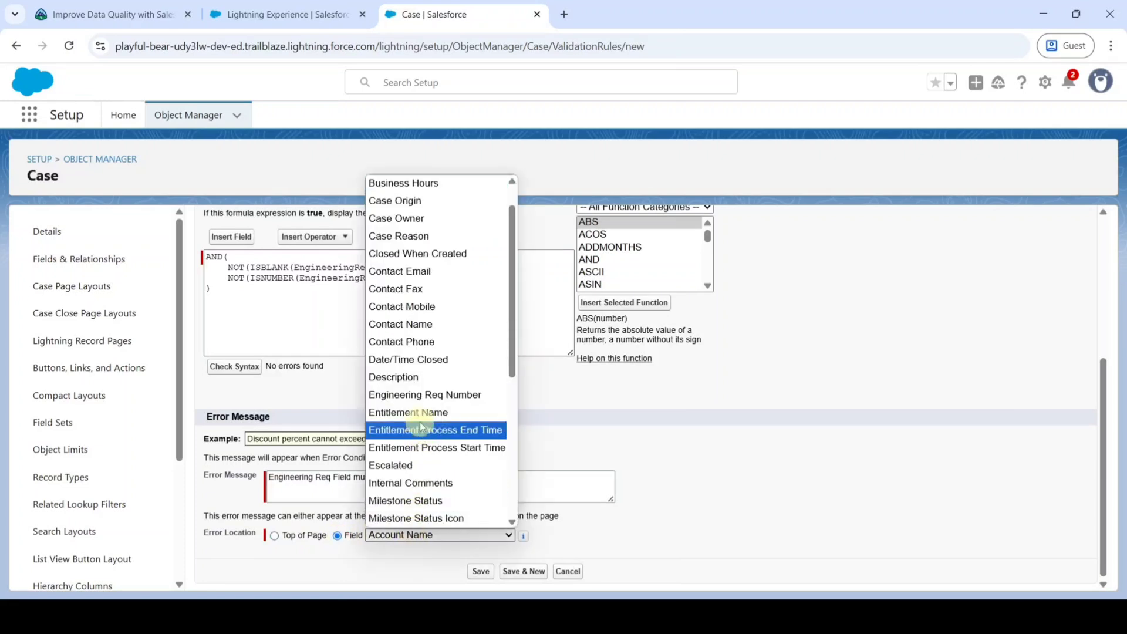
pyautogui.click(417, 397)
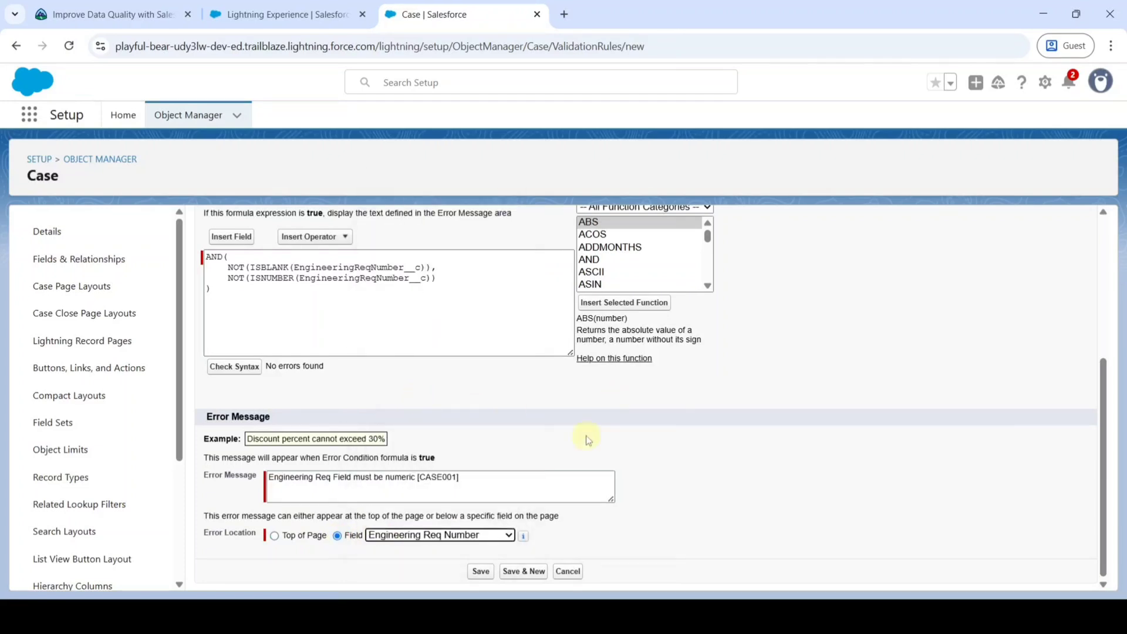
pyautogui.scroll(5, 586, 442)
pyautogui.scroll(-5, 587, 452)
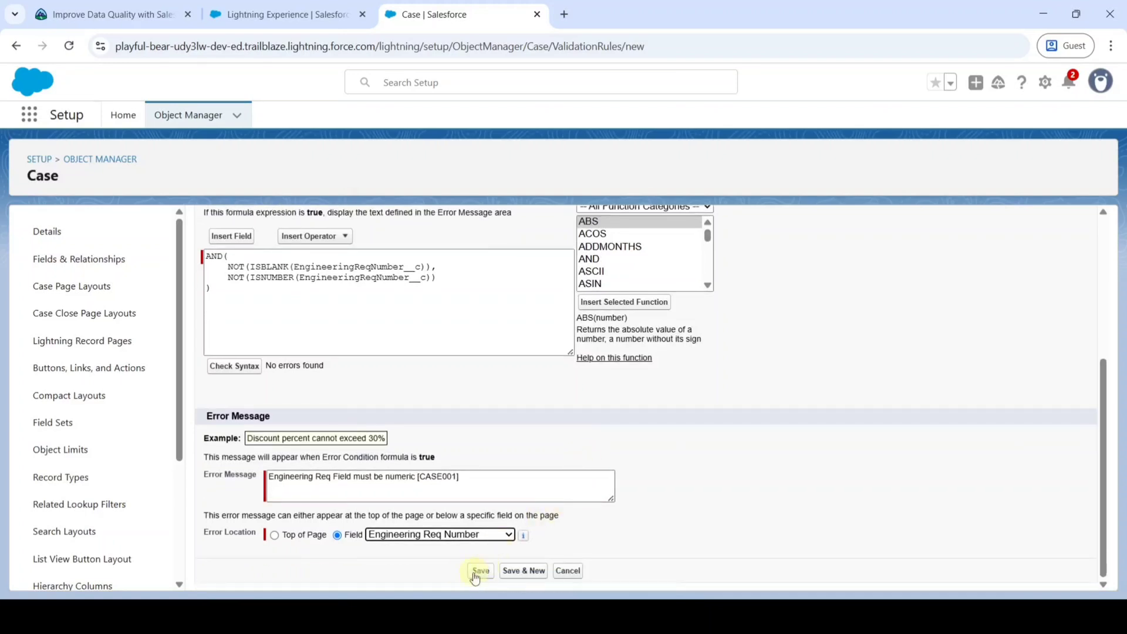
# Step: Save the CASE001 rule, then run Check Challenge in Trailhead to earn the 500 points
pyautogui.click(481, 571)
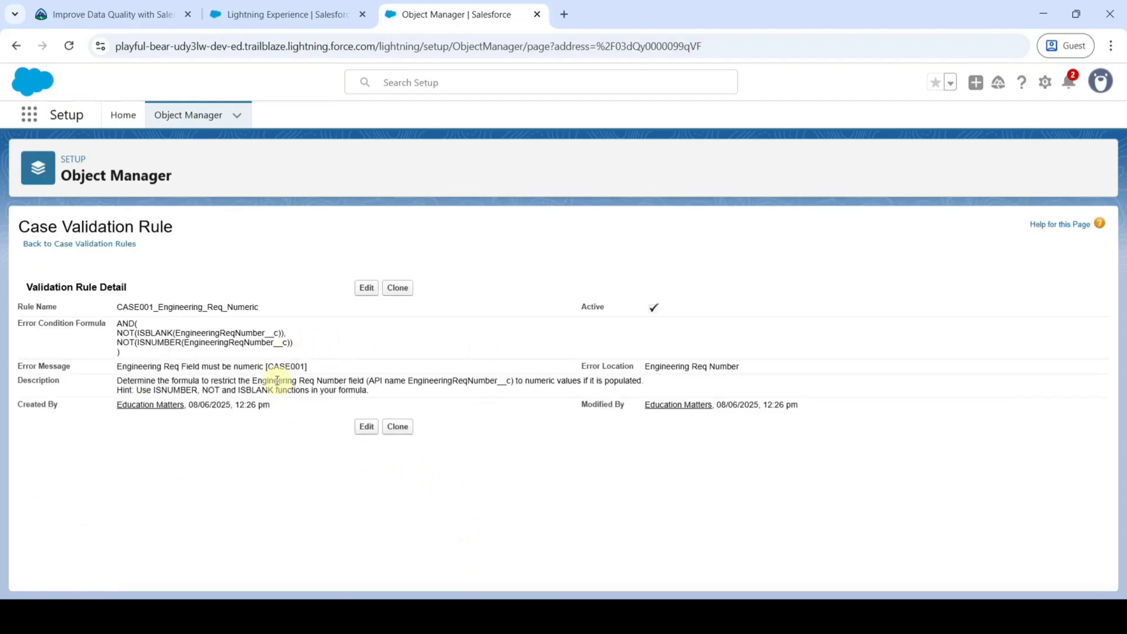
pyautogui.click(77, 10)
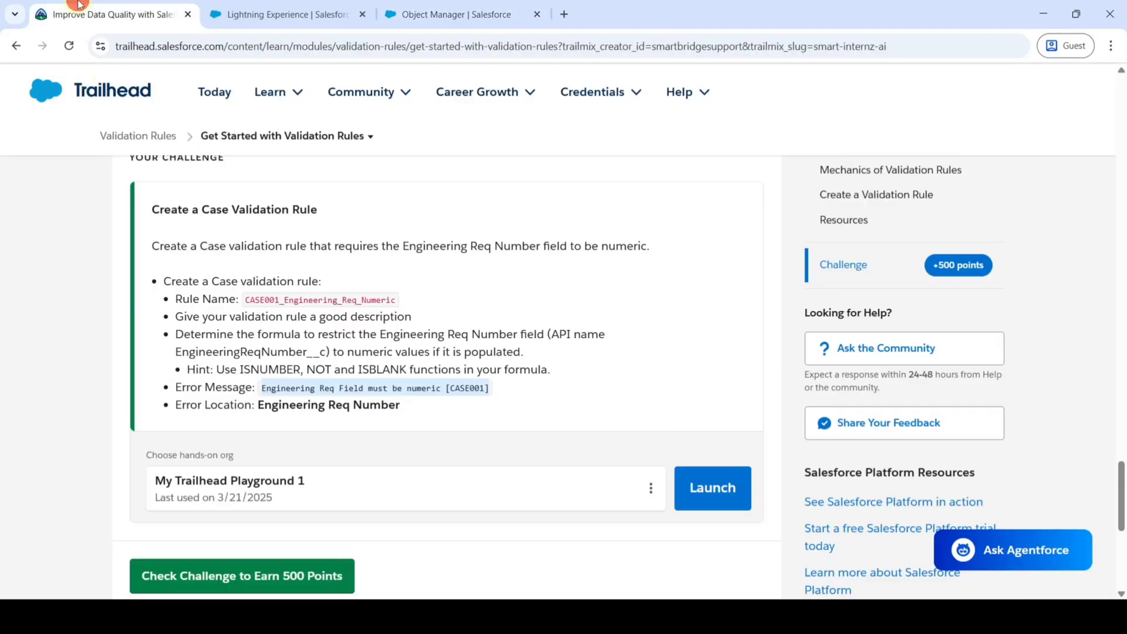
pyautogui.scroll(-2, 339, 422)
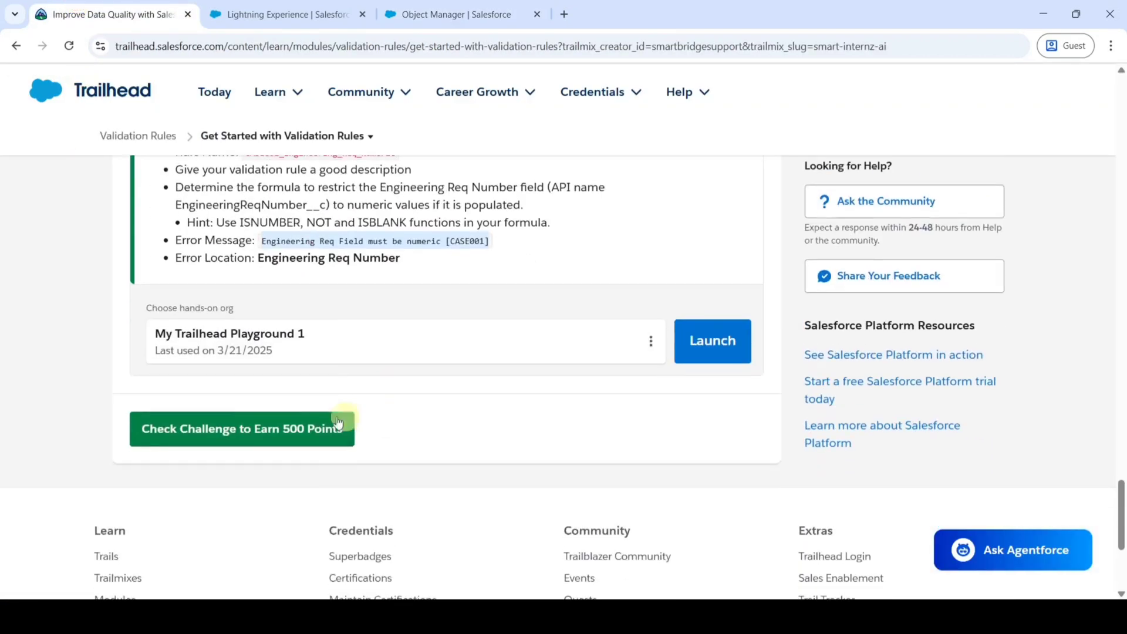
pyautogui.click(230, 431)
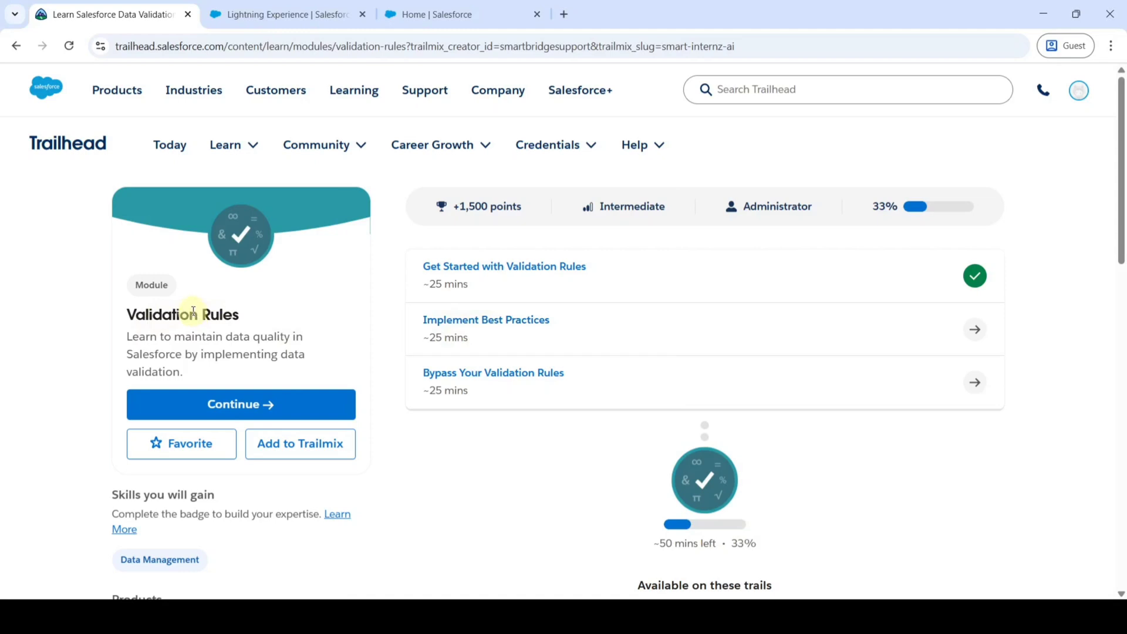
# Step: Open the Implement Best Practices unit and scroll to its LEAD001_Email_Or_Phone_Required challenge
pyautogui.click(467, 327)
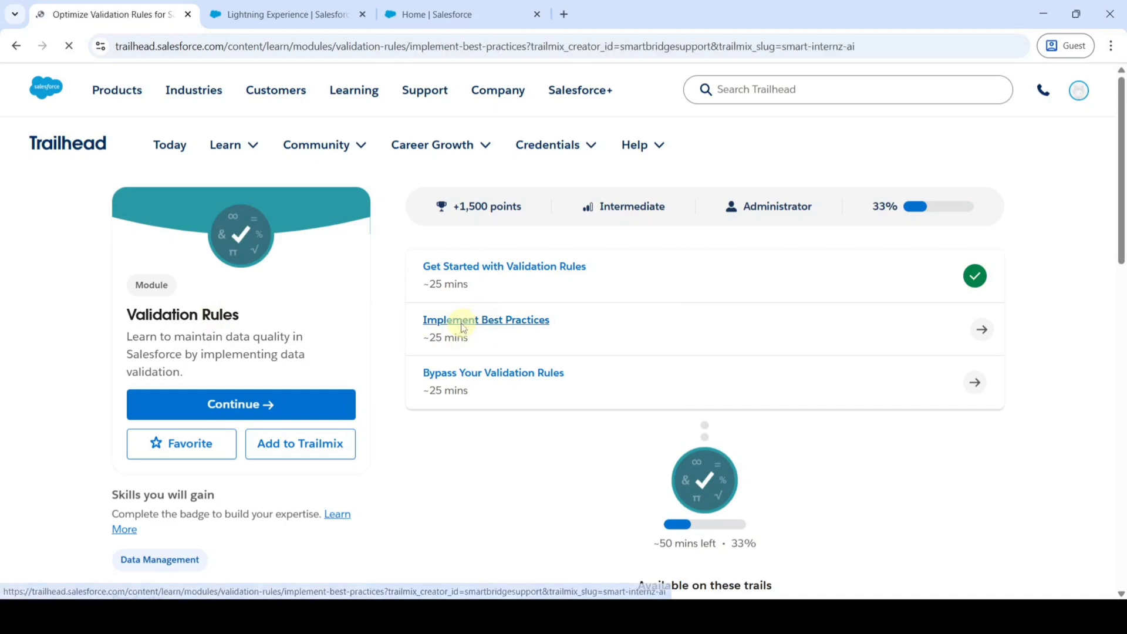
pyautogui.scroll(-20, 462, 358)
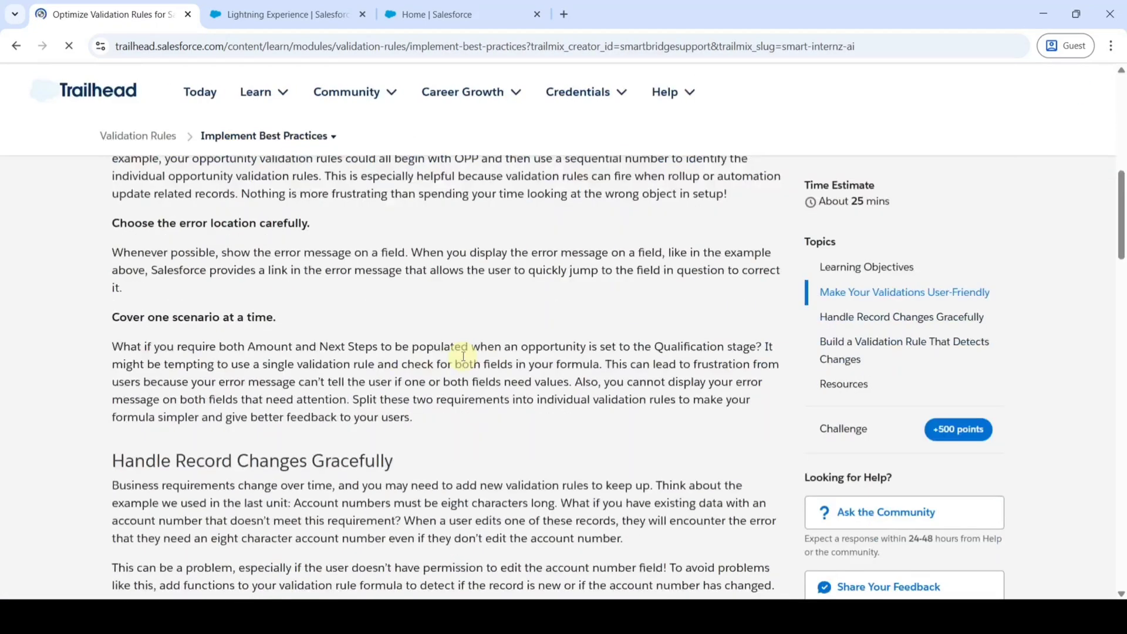
pyautogui.scroll(-7, 467, 369)
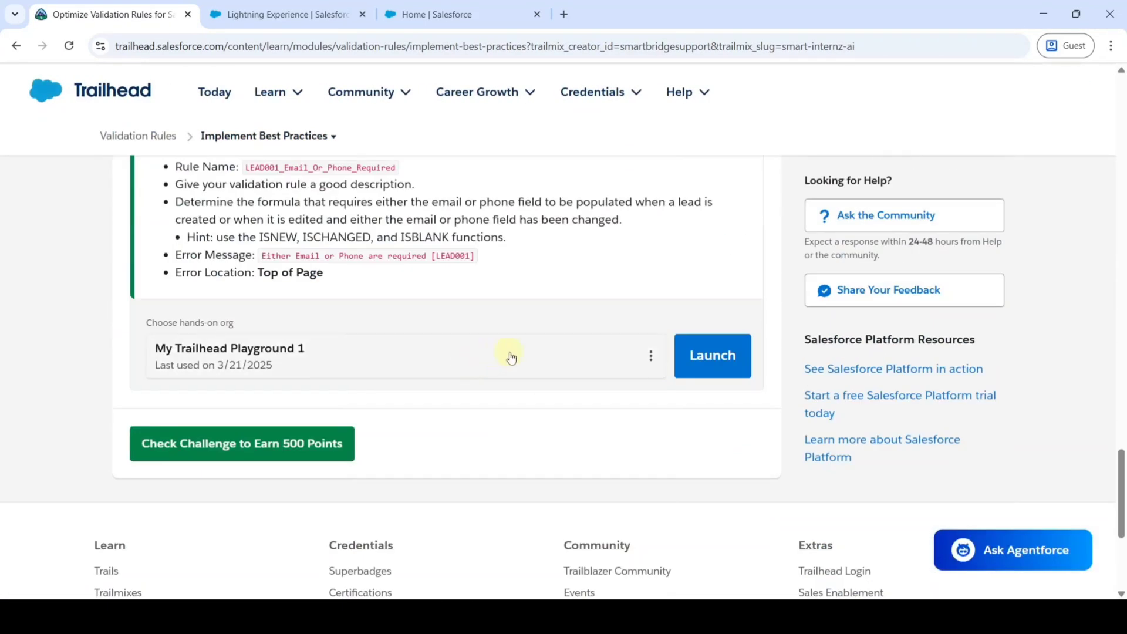
# Step: Launch the Trailhead Playground and bring up its Salesforce Setup Home
pyautogui.click(728, 369)
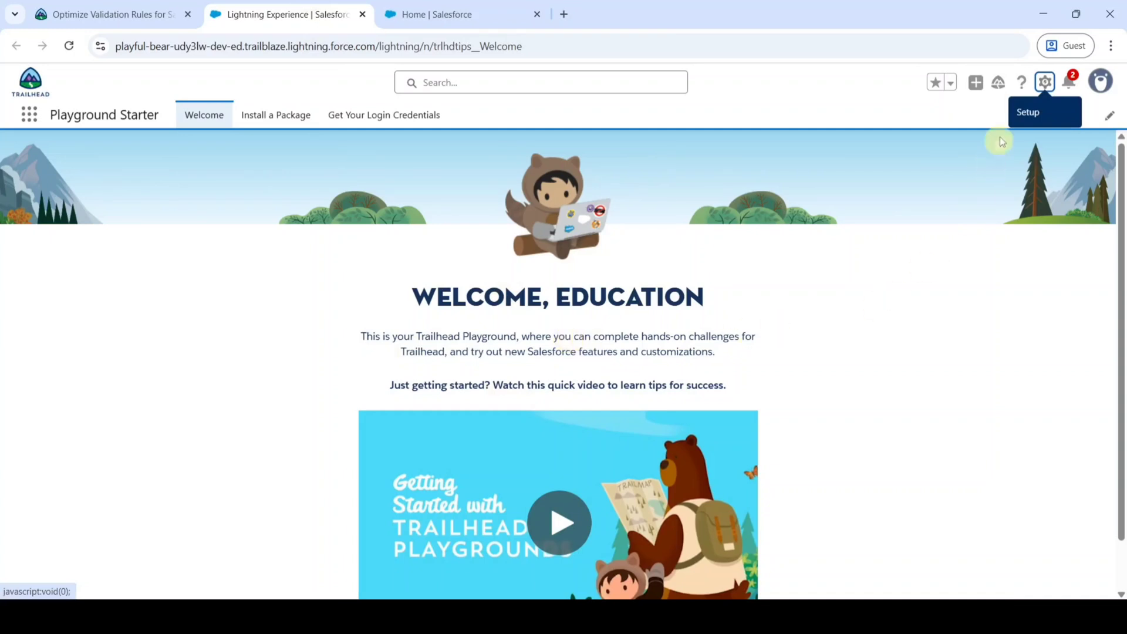
pyautogui.click(1045, 82)
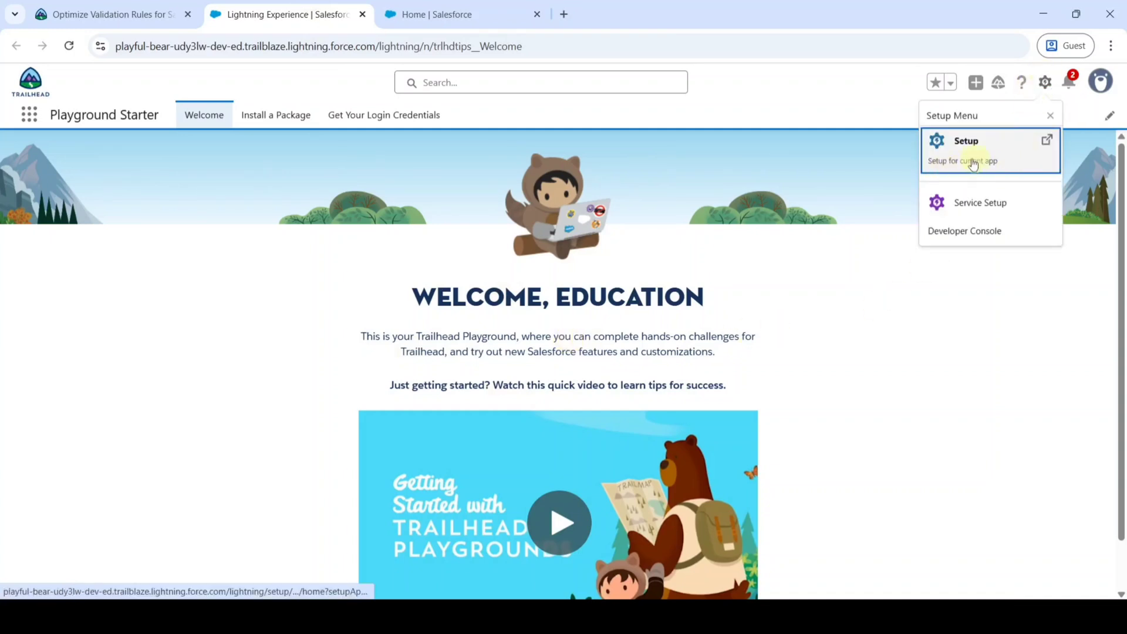
pyautogui.click(441, 13)
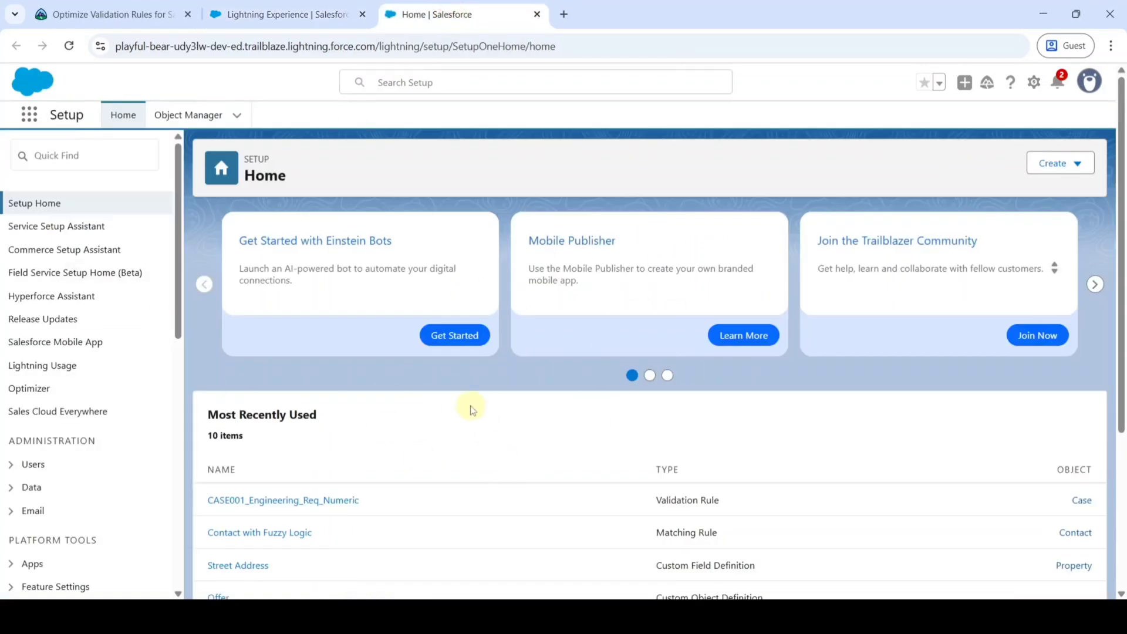
pyautogui.click(111, 13)
pyautogui.scroll(2, 440, 433)
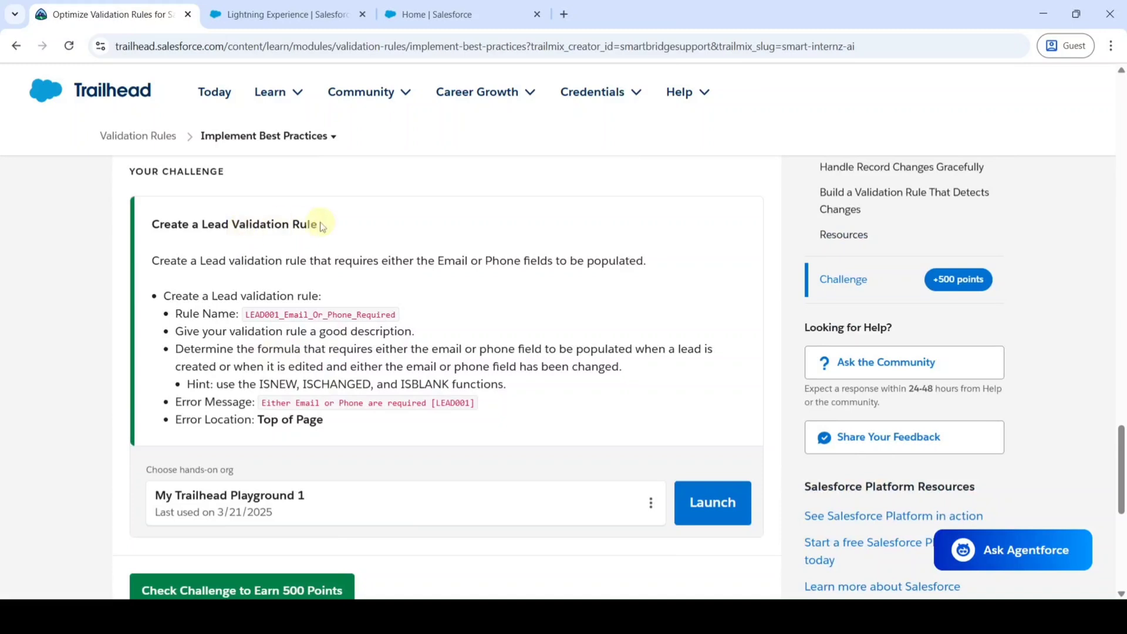
pyautogui.scroll(-1, 378, 297)
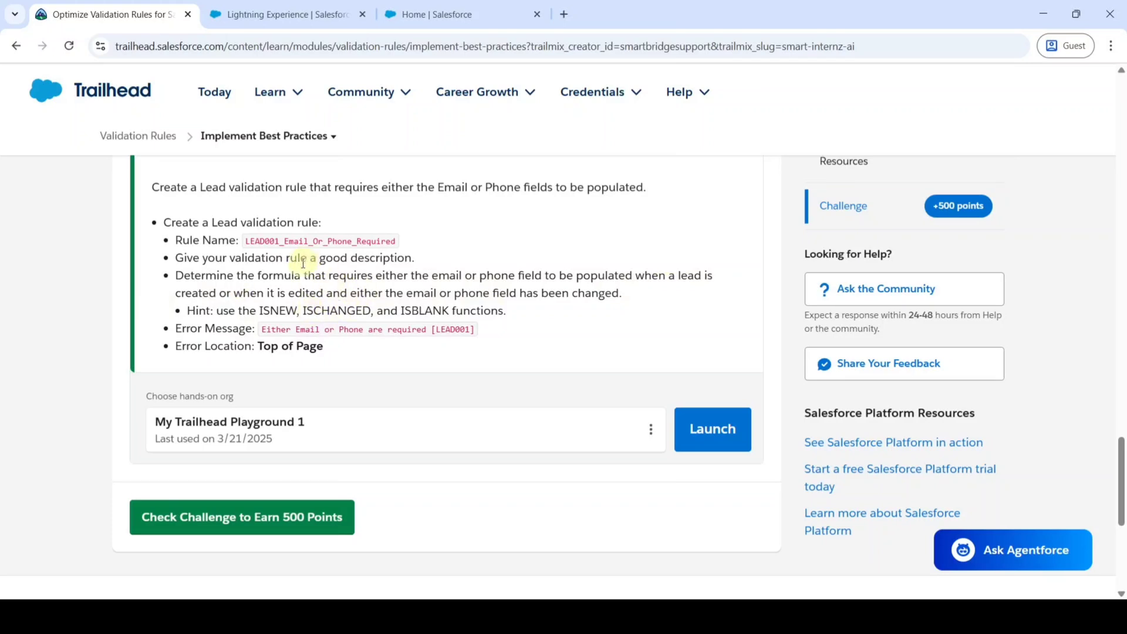
pyautogui.click(508, 5)
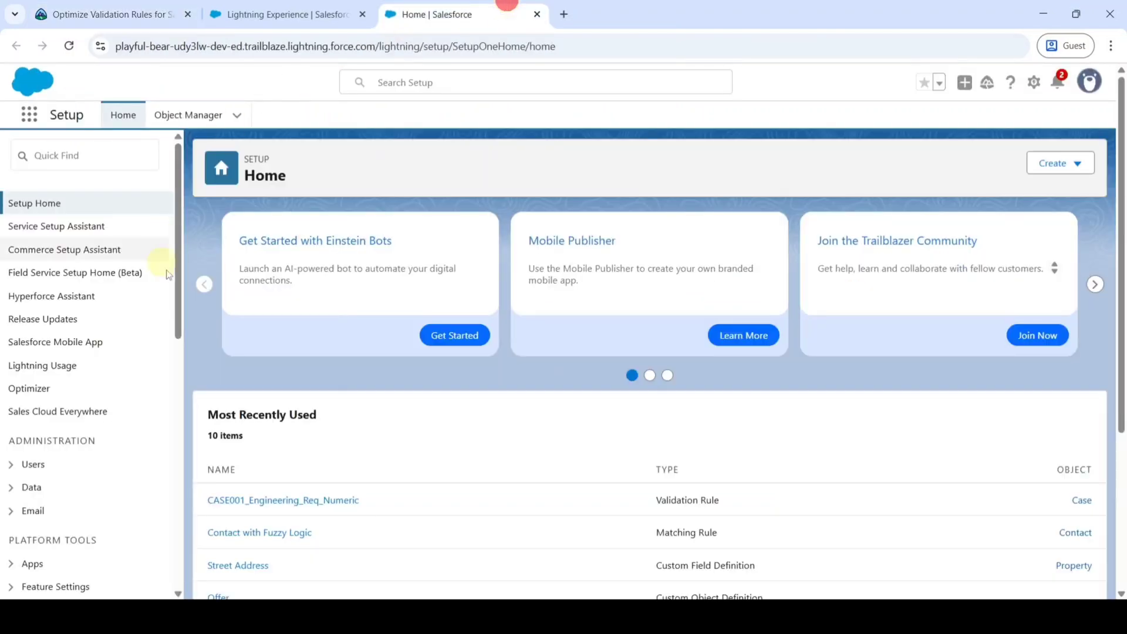
# Step: Find Lead in Object Manager and start a new validation rule from its Validation Rules list
pyautogui.click(186, 122)
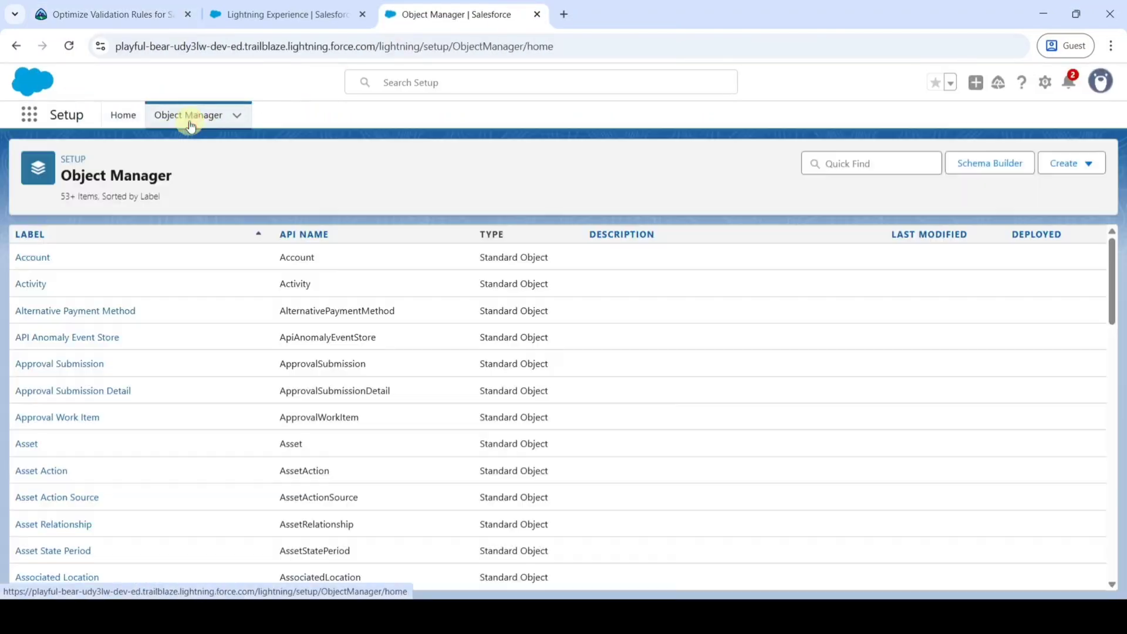
pyautogui.click(849, 165)
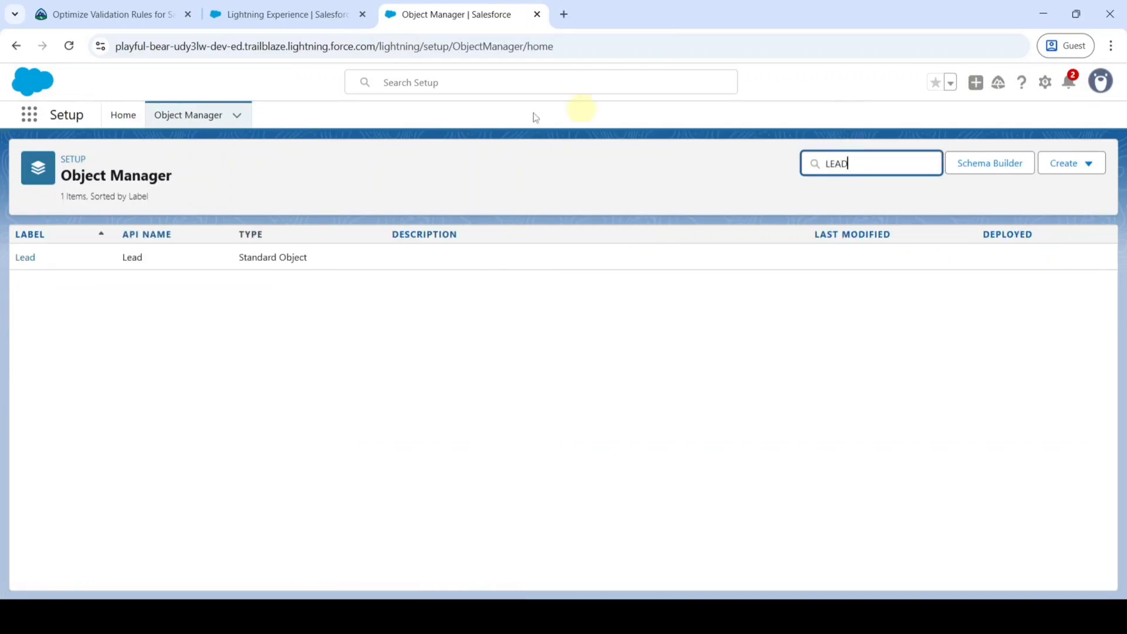
pyautogui.click(27, 257)
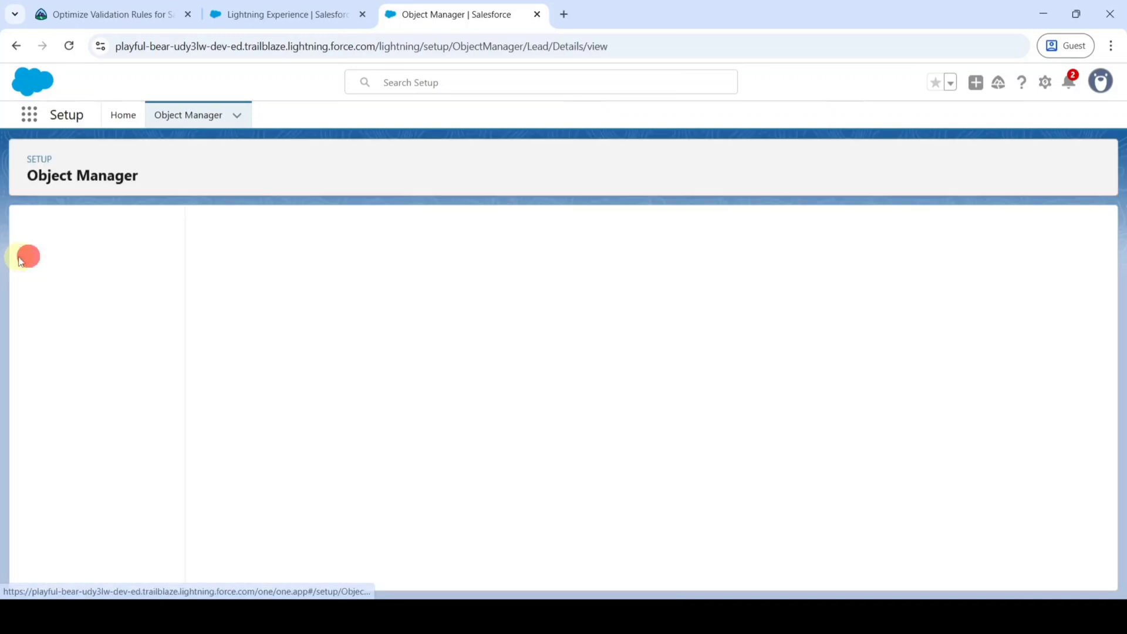
pyautogui.scroll(-3, 100, 346)
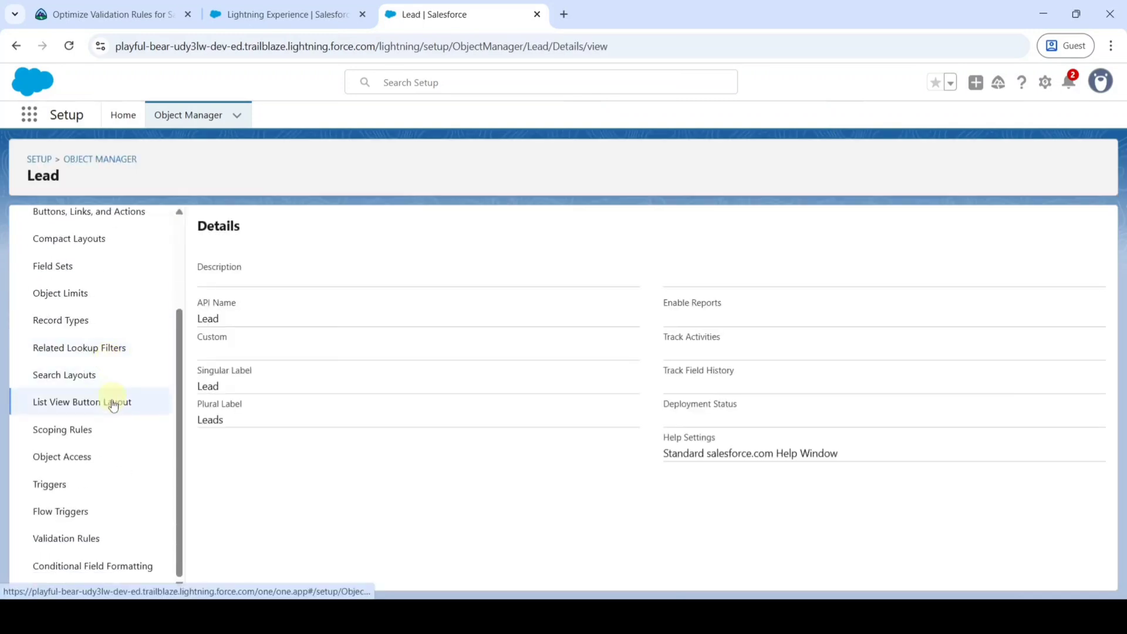
pyautogui.click(72, 545)
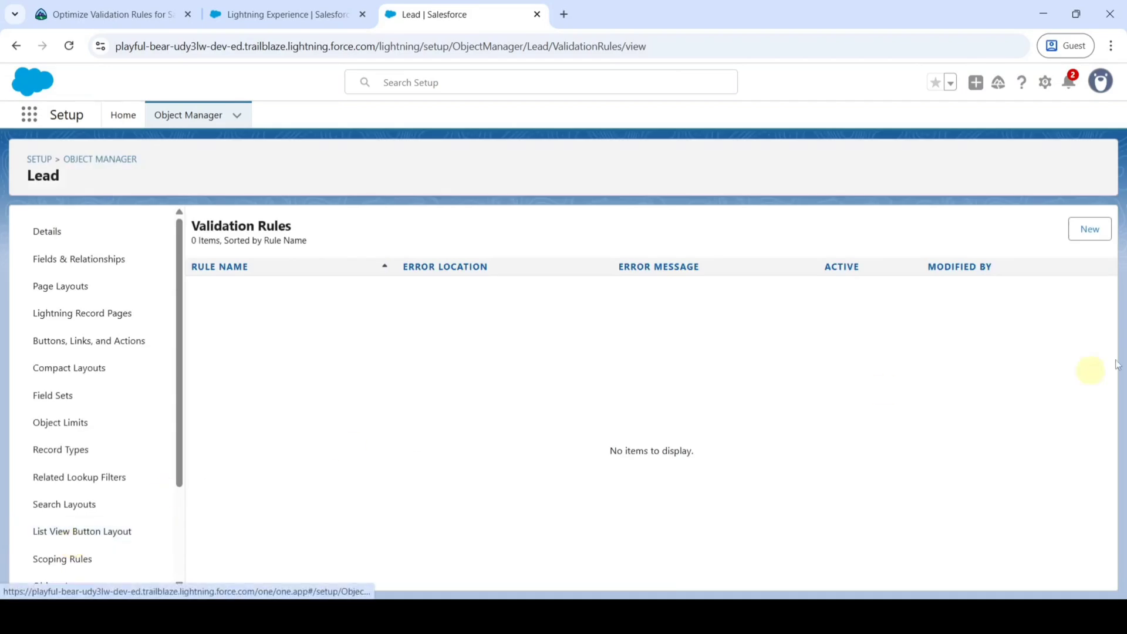
pyautogui.click(1089, 230)
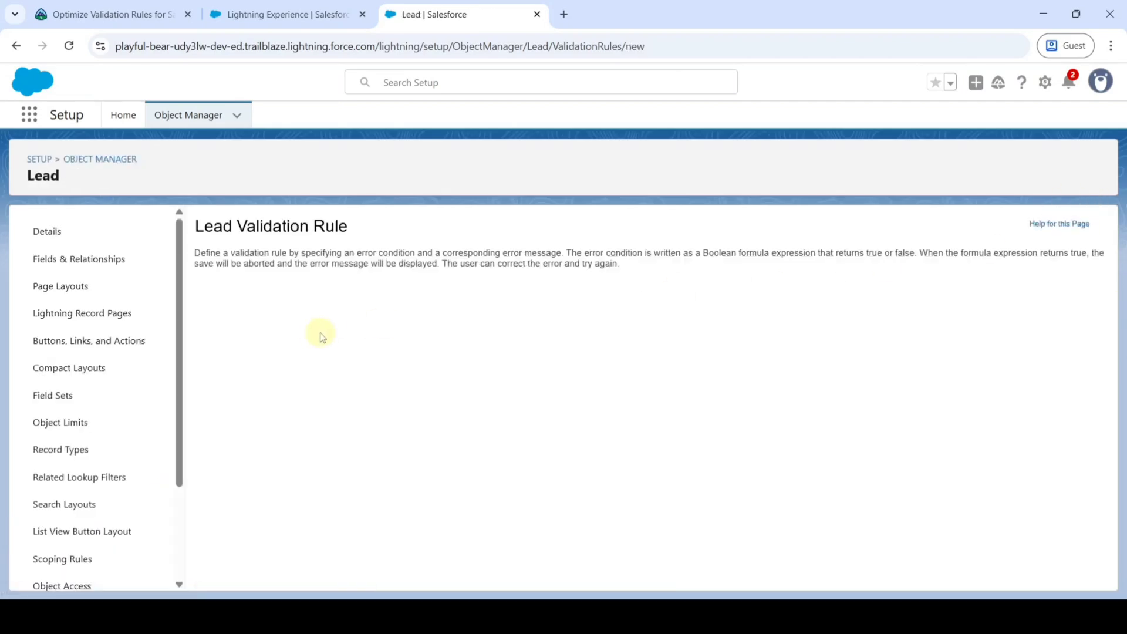
# Step: Copy the required rule name LEAD001_Email_Or_Phone_Required from the challenge instructions
pyautogui.hotkey('ctrl', 'Tab')
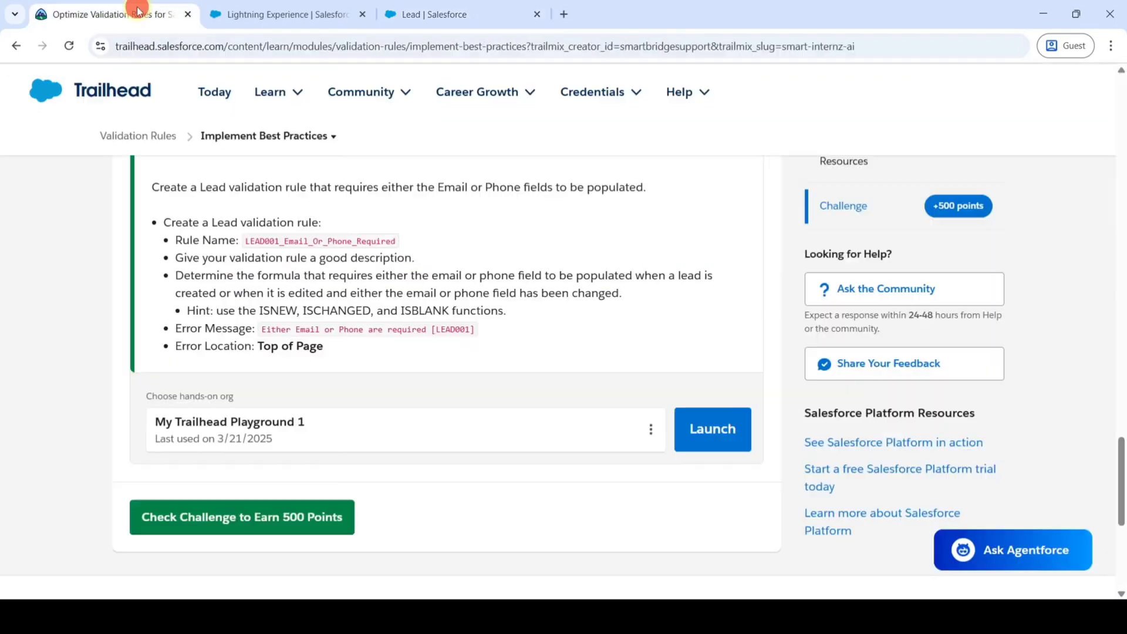
pyautogui.moveTo(246, 245); pyautogui.dragTo(398, 241)
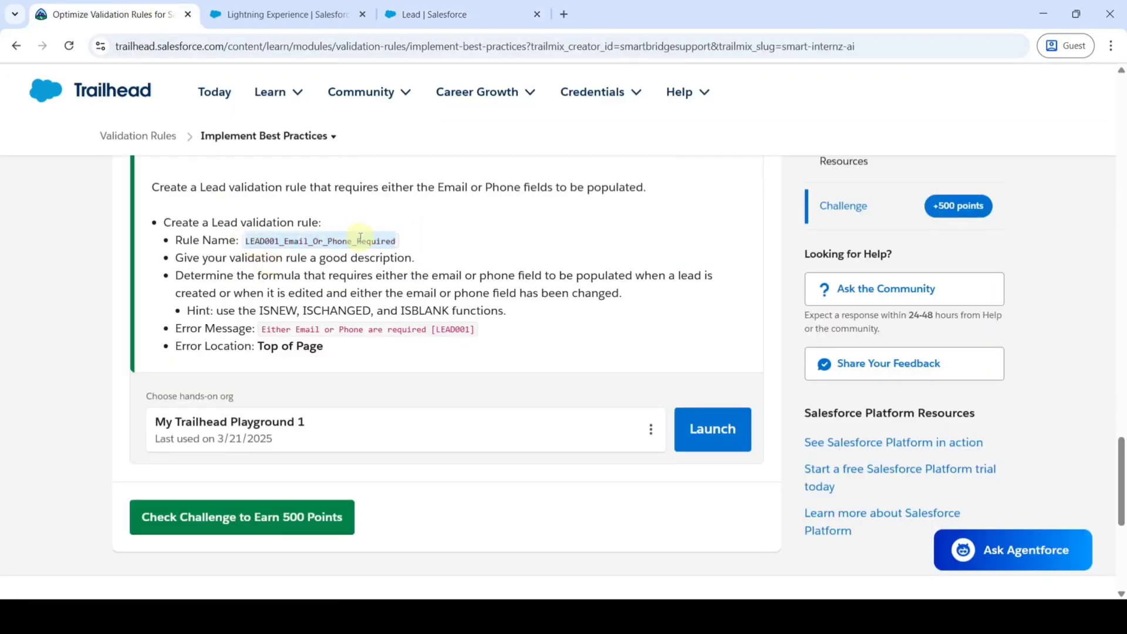
pyautogui.rightClick(359, 237)
pyautogui.click(403, 263)
pyautogui.hotkey('ctrl', 'shift', 'Tab')
# Step: Paste LEAD001_Email_Or_Phone_Required into the Rule Name field
pyautogui.click(352, 329)
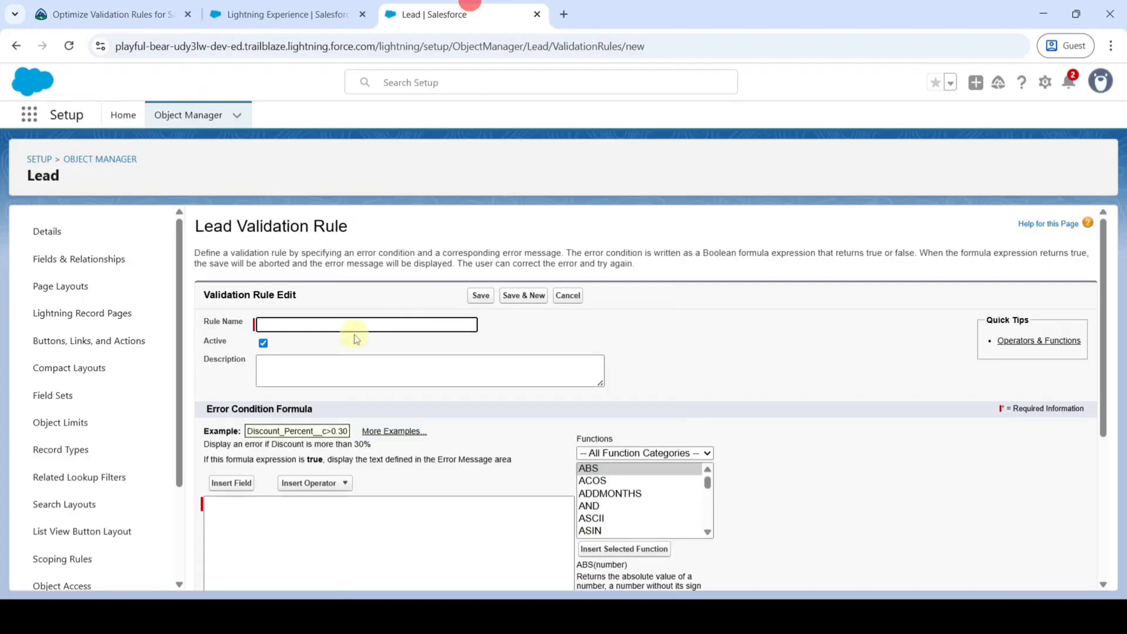
pyautogui.rightClick(350, 331)
pyautogui.click(381, 161)
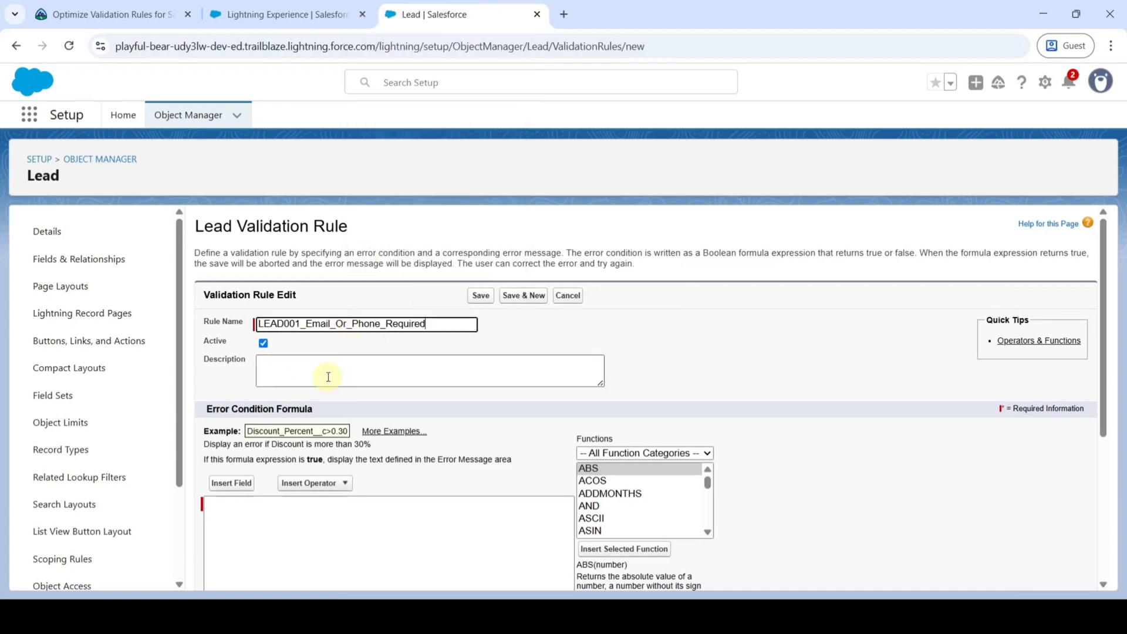
# Step: Copy the challenge's formula requirement sentence into the rule's Description
pyautogui.hotkey('ctrl', 'Tab')
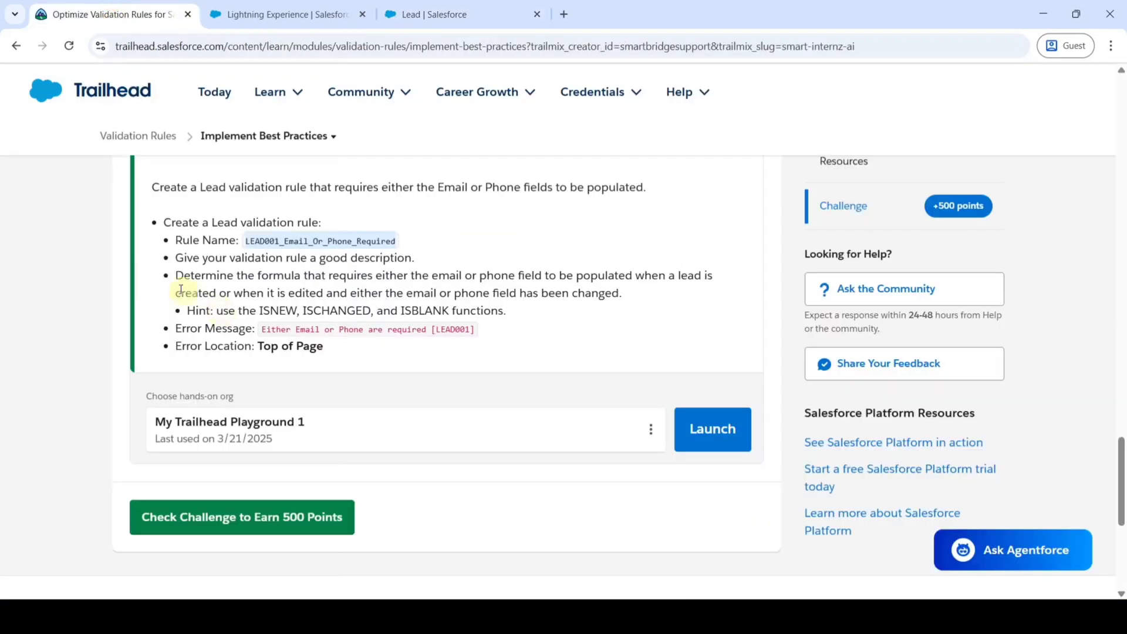
pyautogui.moveTo(177, 276); pyautogui.dragTo(730, 297)
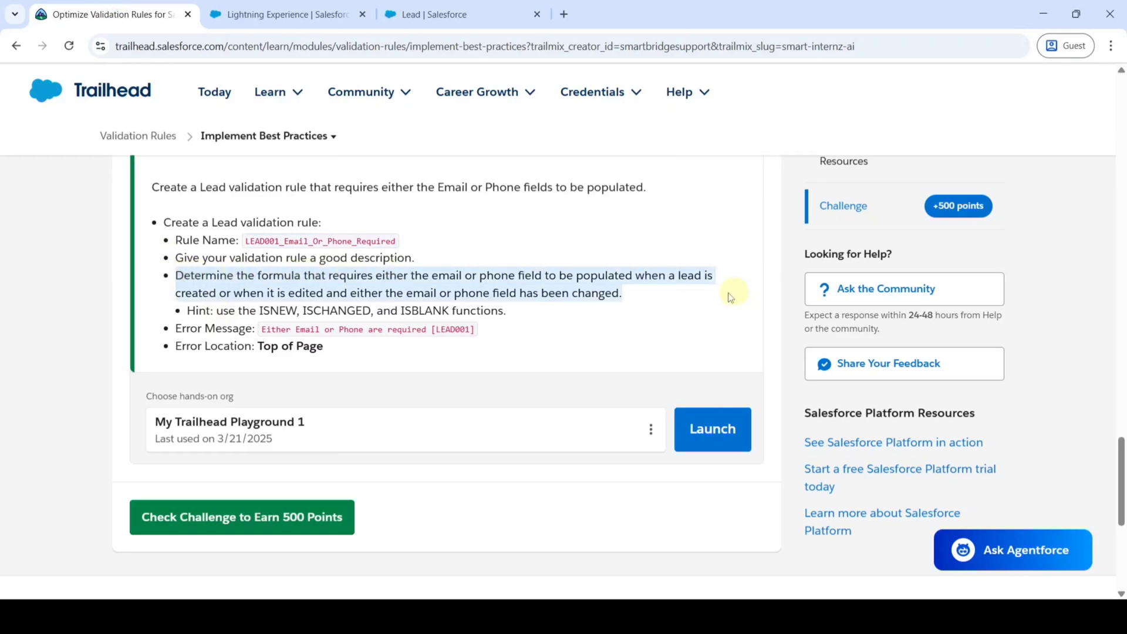
pyautogui.rightClick(535, 289)
pyautogui.click(573, 305)
pyautogui.click(503, 5)
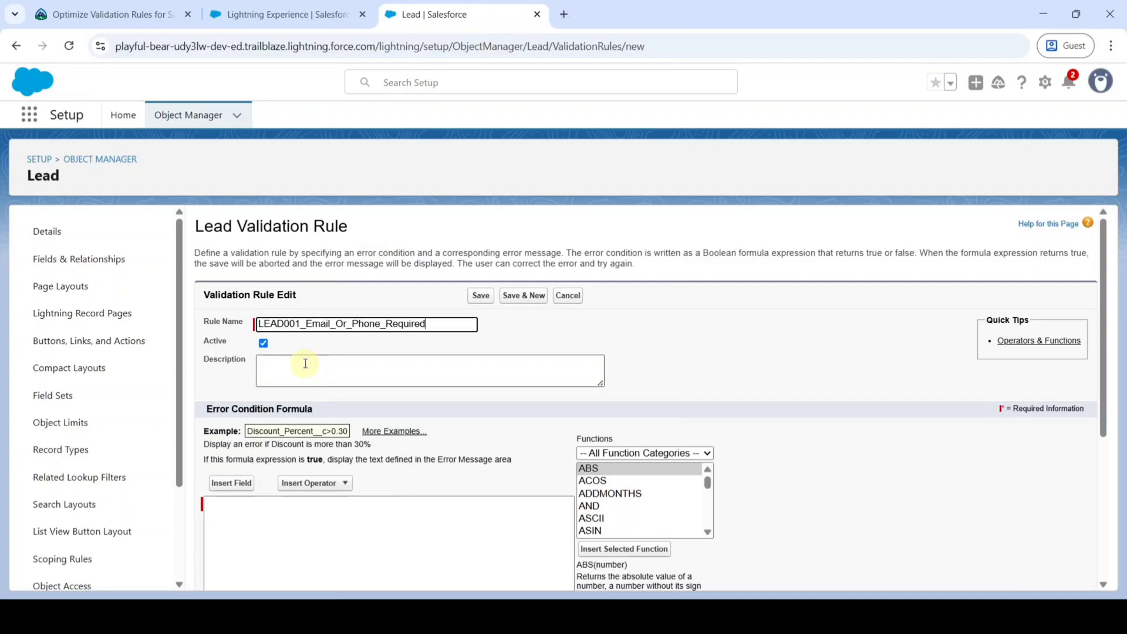
pyautogui.click(305, 364)
pyautogui.rightClick(306, 364)
pyautogui.click(347, 193)
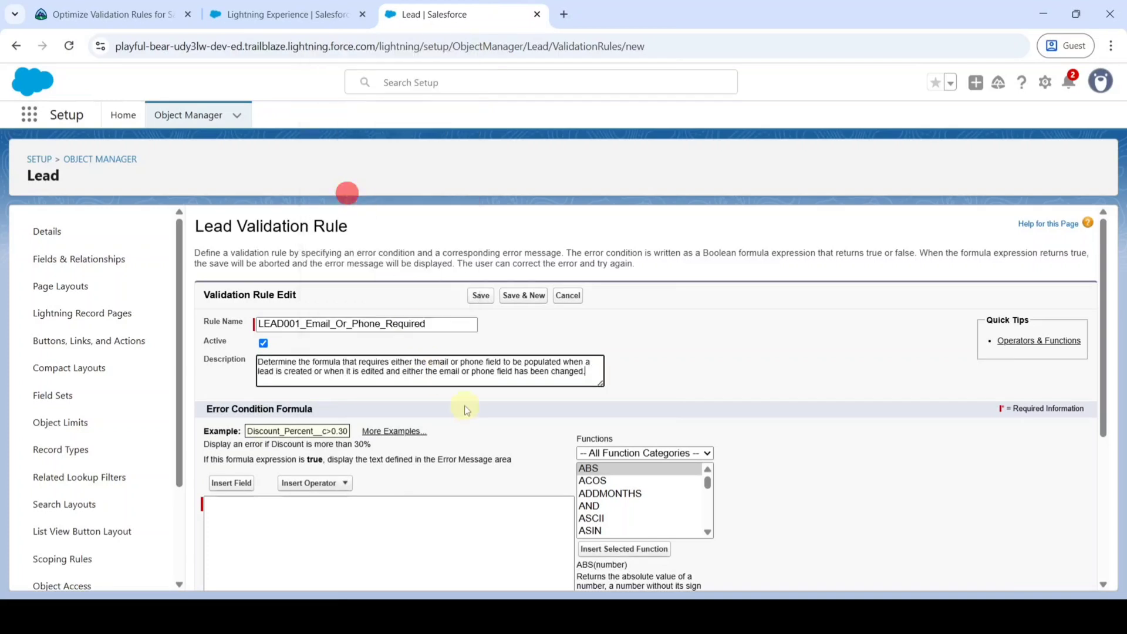
pyautogui.scroll(-4, 464, 405)
pyautogui.scroll(1, 463, 395)
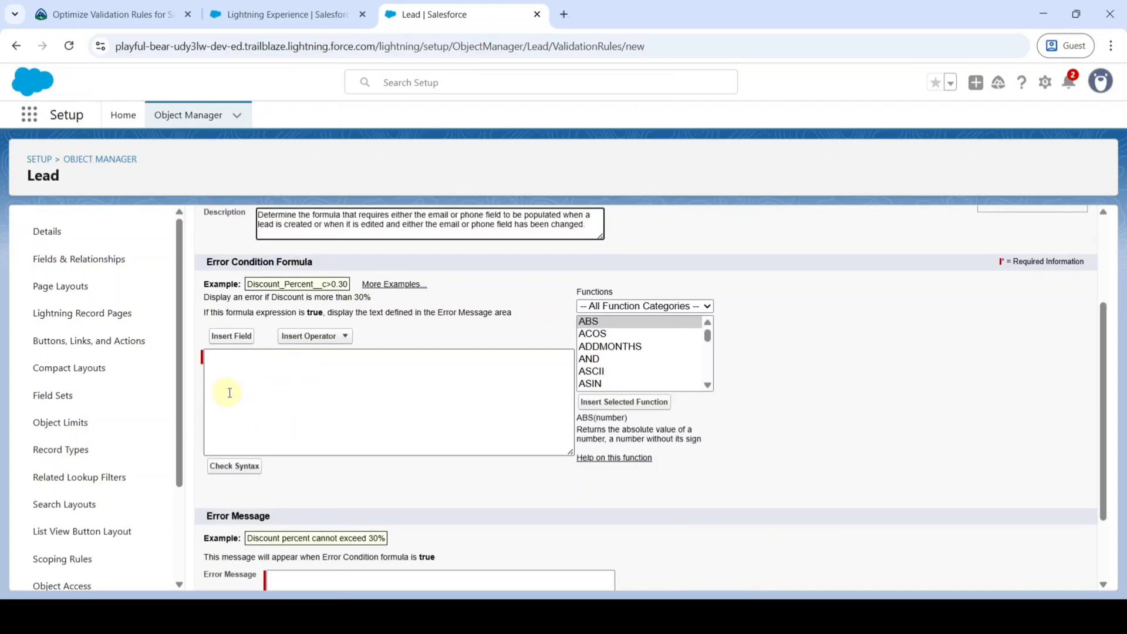
# Step: Paste the AND(OR(ISNEW(), ISCHANGED(Email), ISCHANGED(Phone)), ISBLANK(Email), ISBLANK(Phone)) formula and verify its syntax
pyautogui.rightClick(230, 365)
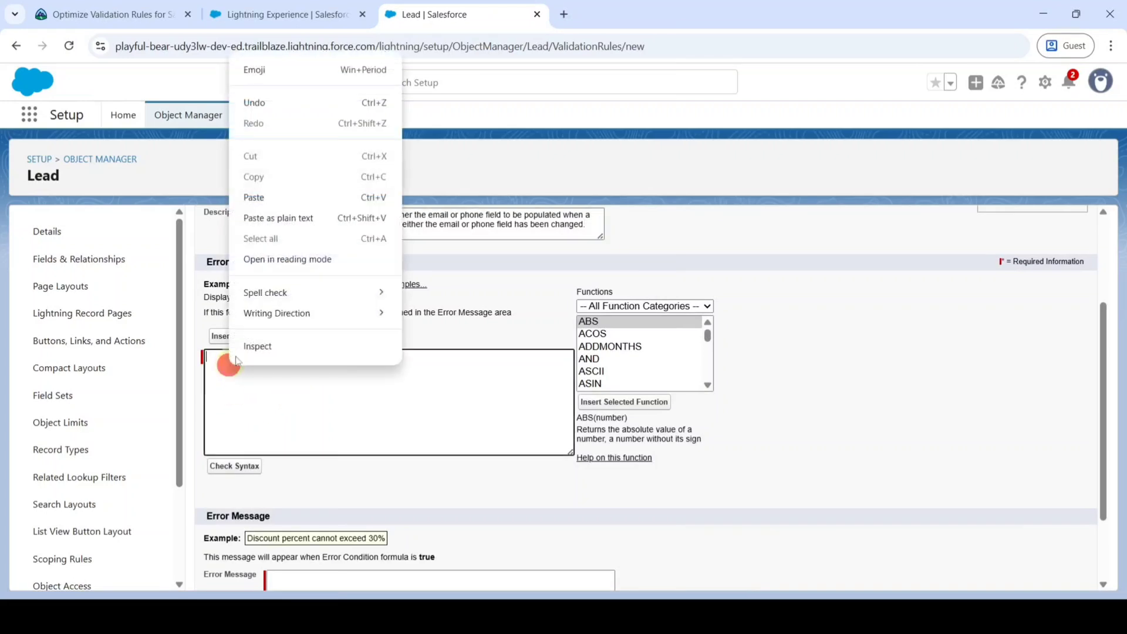
pyautogui.click(256, 199)
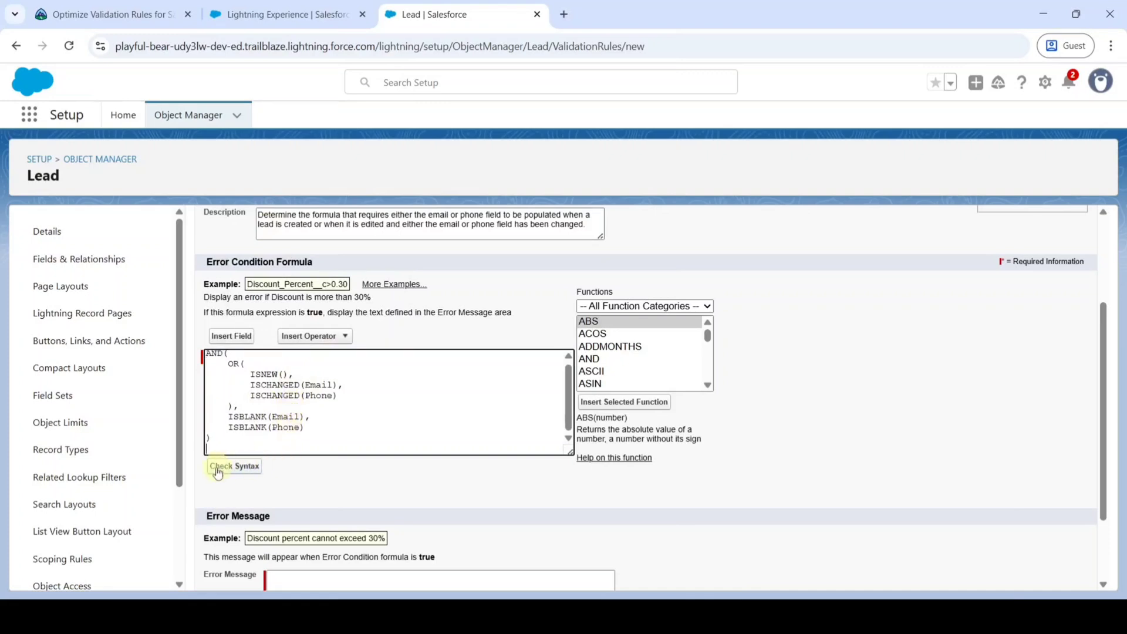
pyautogui.click(246, 470)
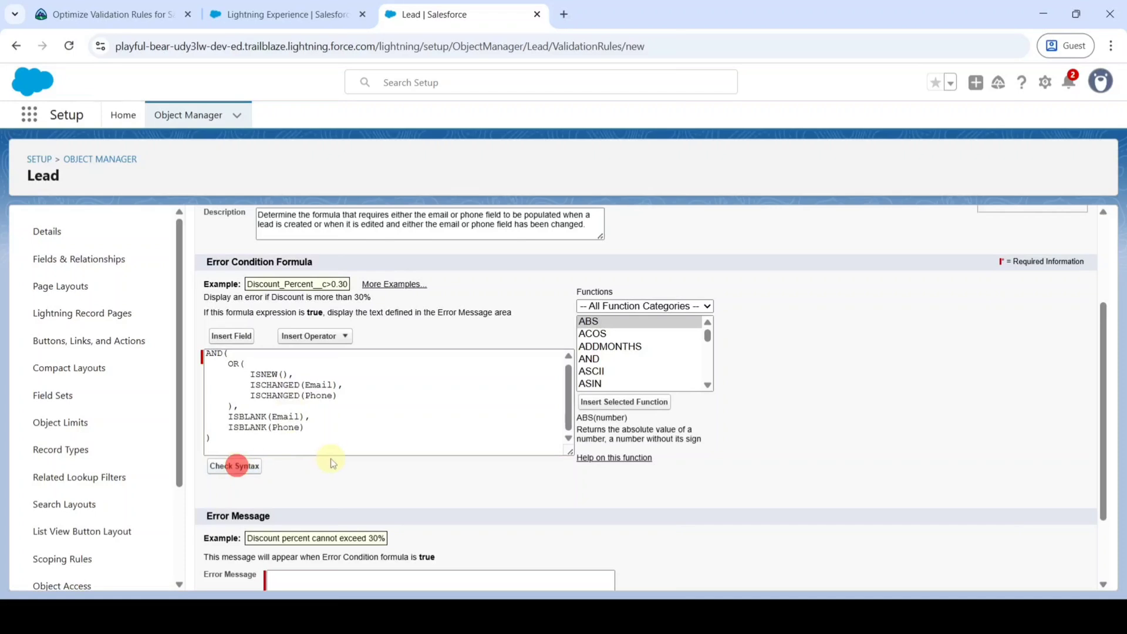
pyautogui.scroll(-4, 333, 458)
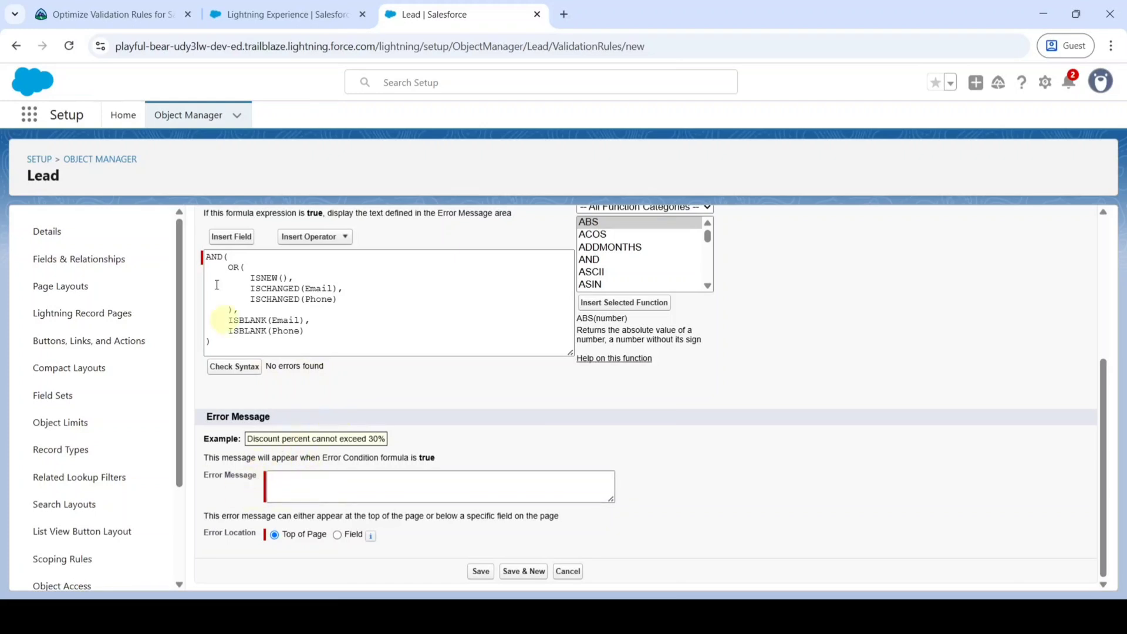
pyautogui.hotkey('ctrl', '1')
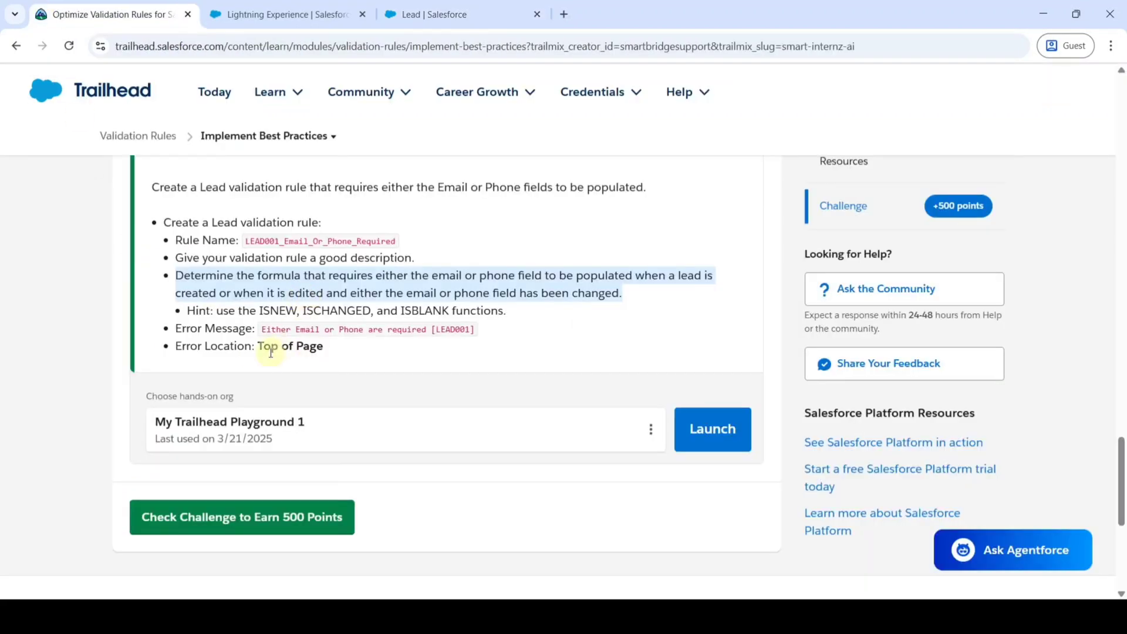
# Step: Set the top-of-page error message 'Either Email or Phone are required [LEAD001]' and save the rule
pyautogui.moveTo(261, 332); pyautogui.dragTo(481, 330)
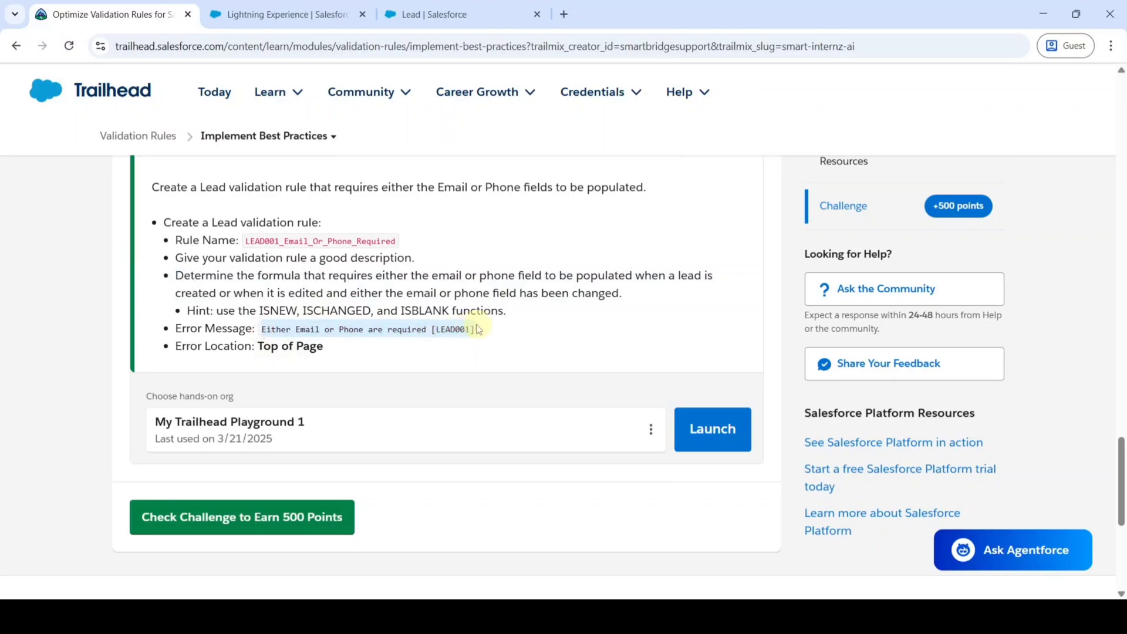
pyautogui.rightClick(427, 332)
pyautogui.click(455, 349)
pyautogui.click(420, 13)
pyautogui.click(345, 478)
pyautogui.rightClick(345, 478)
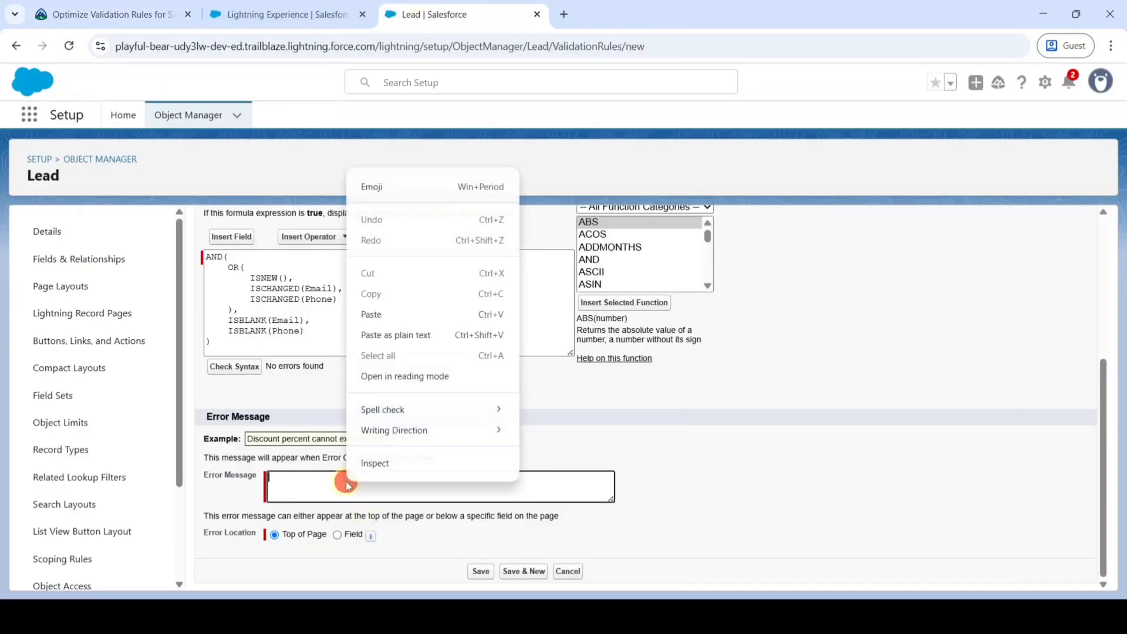
pyautogui.click(376, 312)
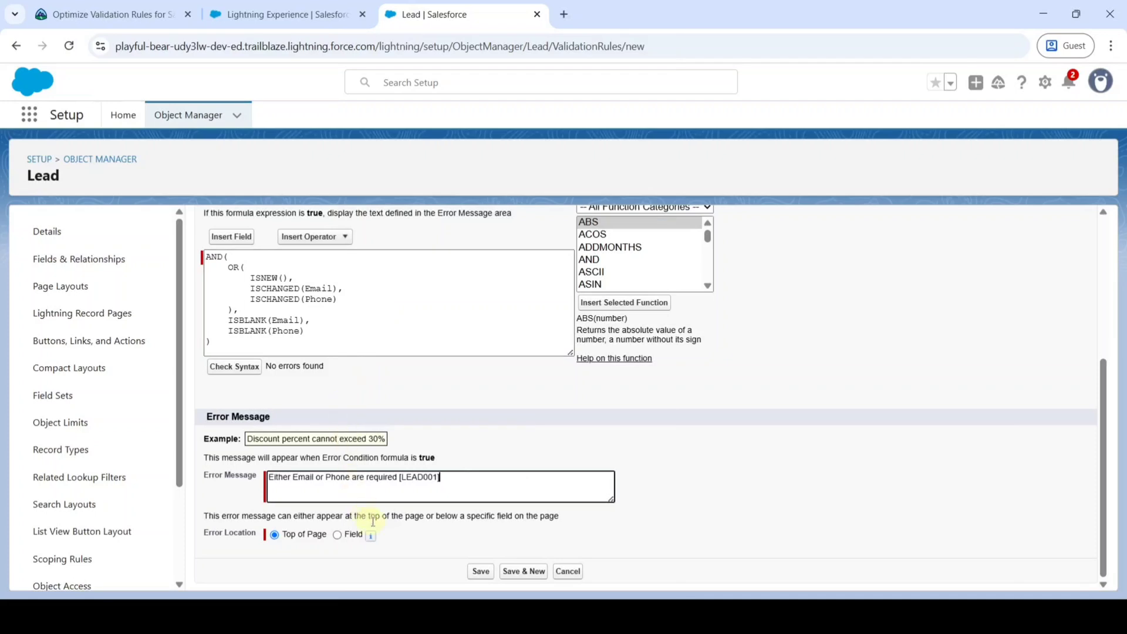
pyautogui.click(479, 572)
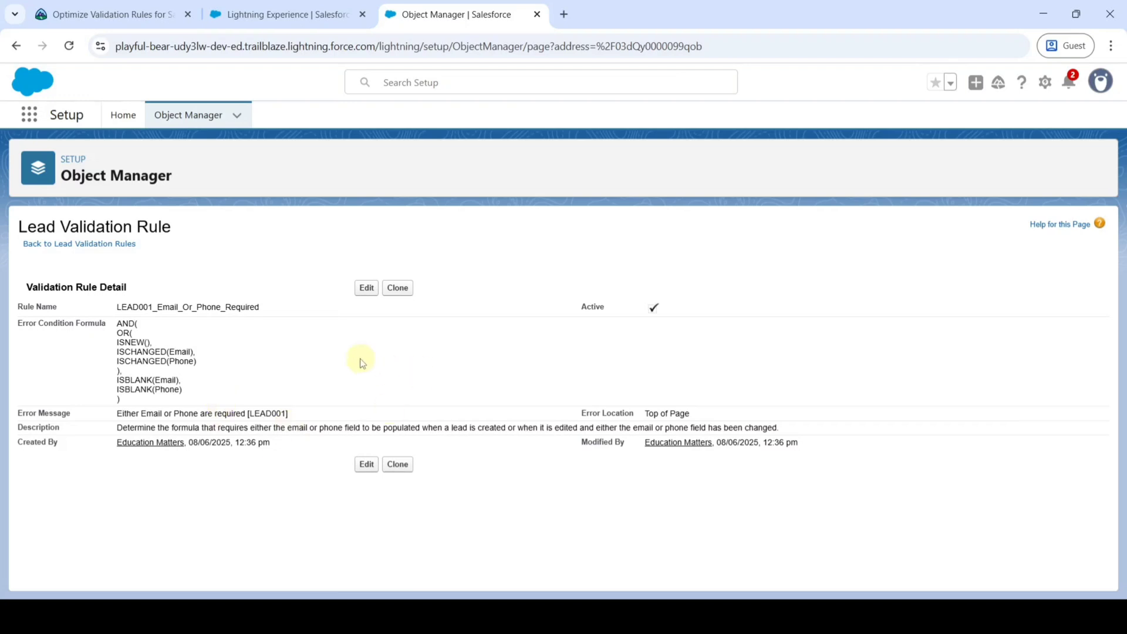
pyautogui.click(75, 4)
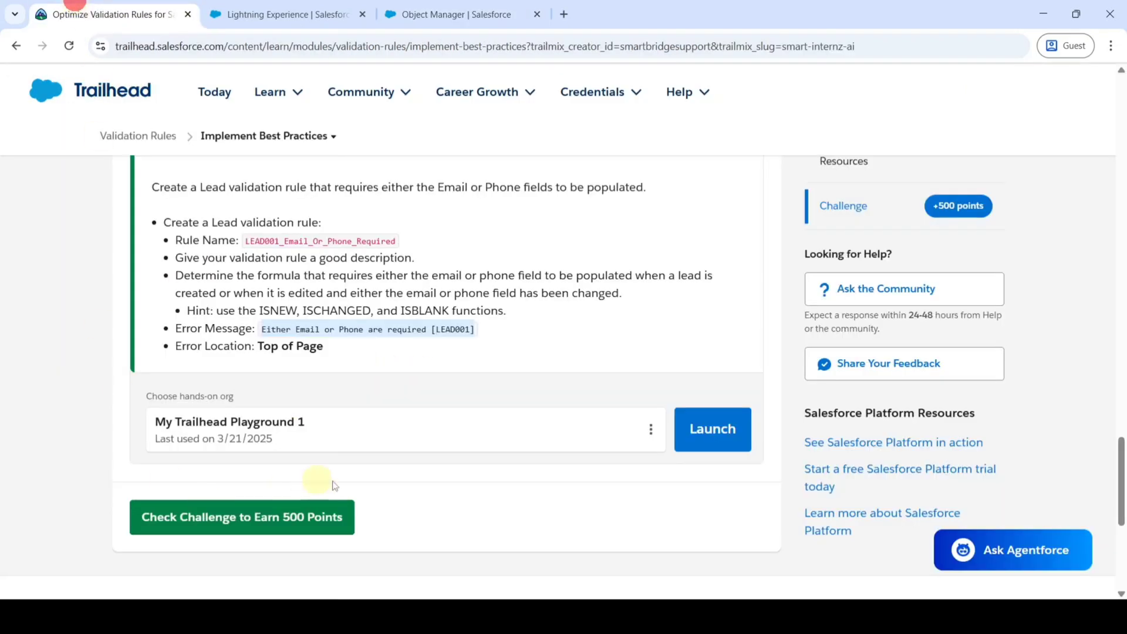
# Step: Pass the Implement Best Practices challenge check and open the Bypass Your Validation Rules unit
pyautogui.click(242, 523)
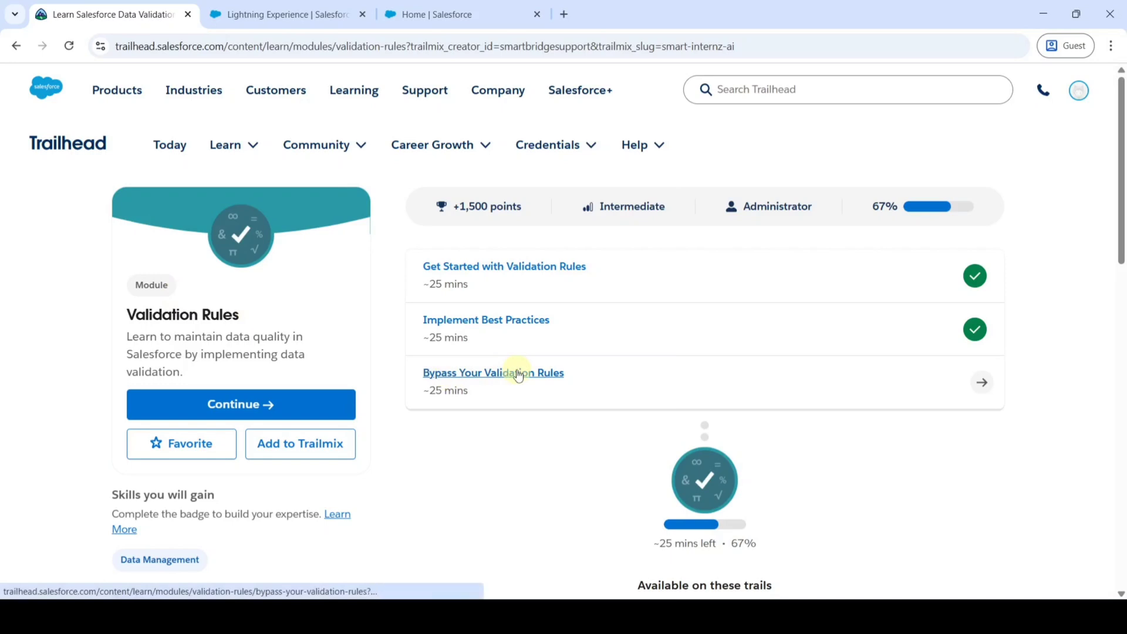
pyautogui.click(492, 374)
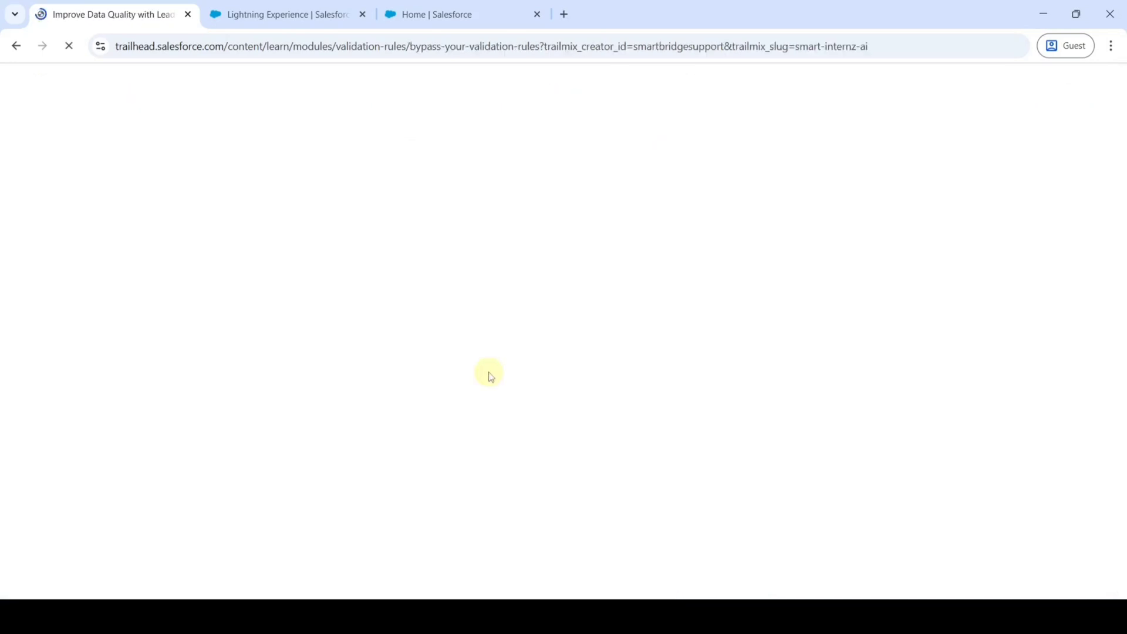
pyautogui.scroll(-15, 503, 419)
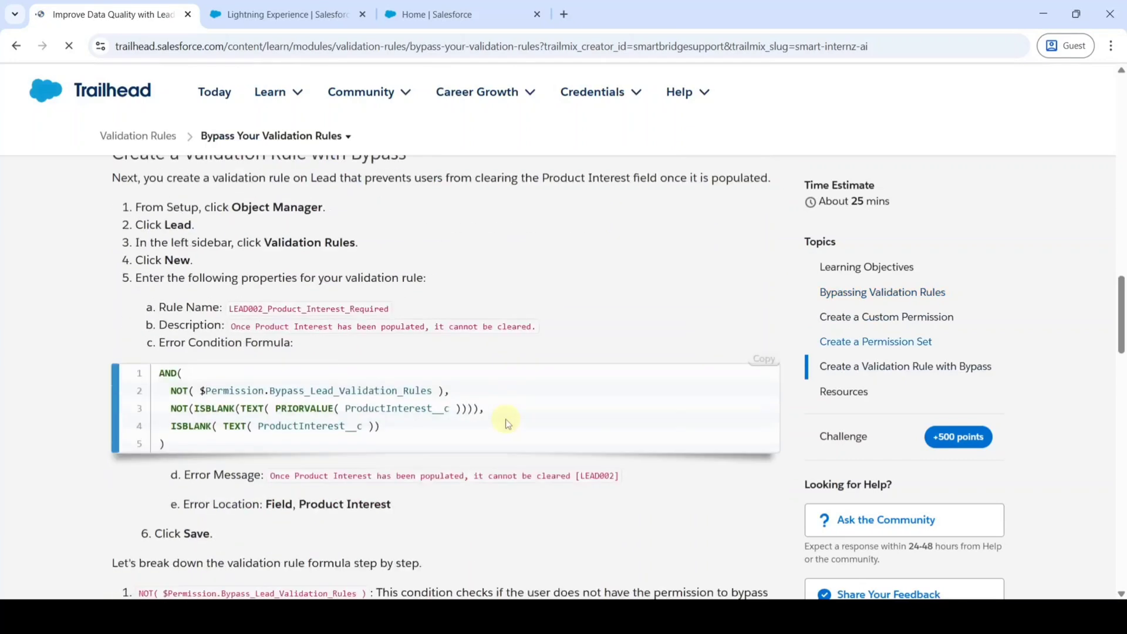
pyautogui.scroll(-20, 505, 423)
# Step: Launch My Trailhead Playground 1 and open its Setup Home
pyautogui.scroll(3, 505, 423)
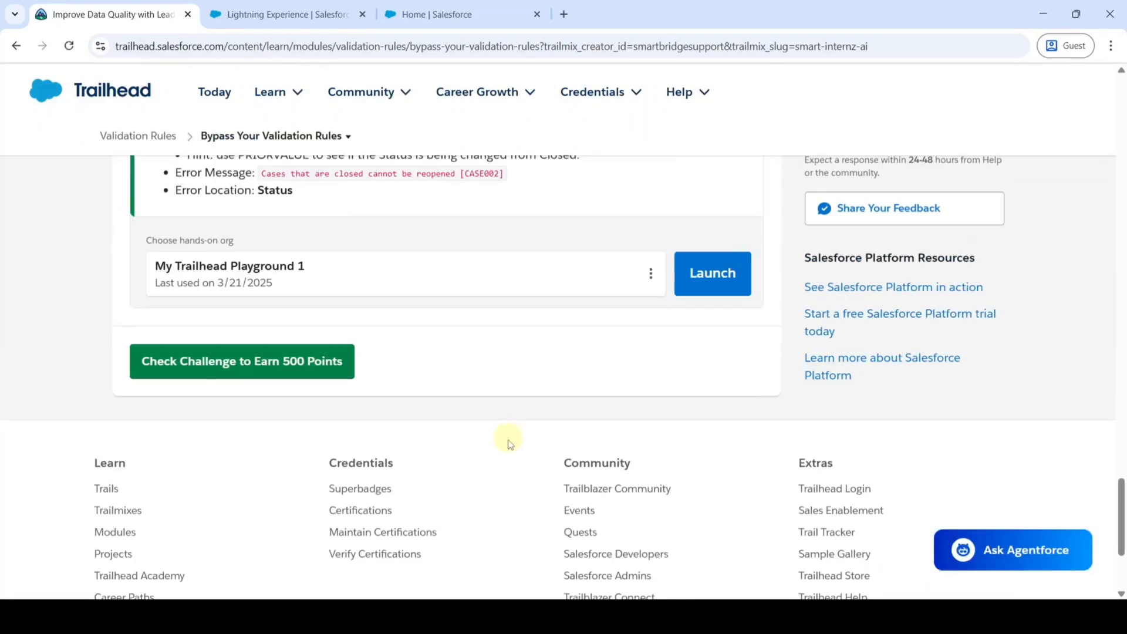
pyautogui.scroll(4, 510, 445)
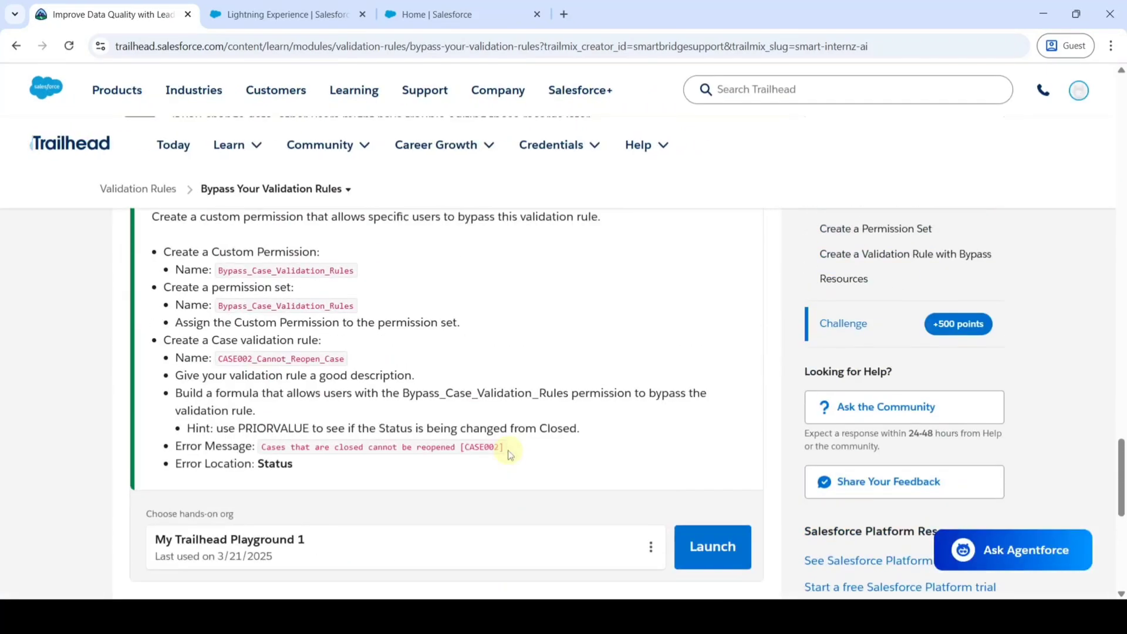
pyautogui.click(717, 555)
pyautogui.click(249, 6)
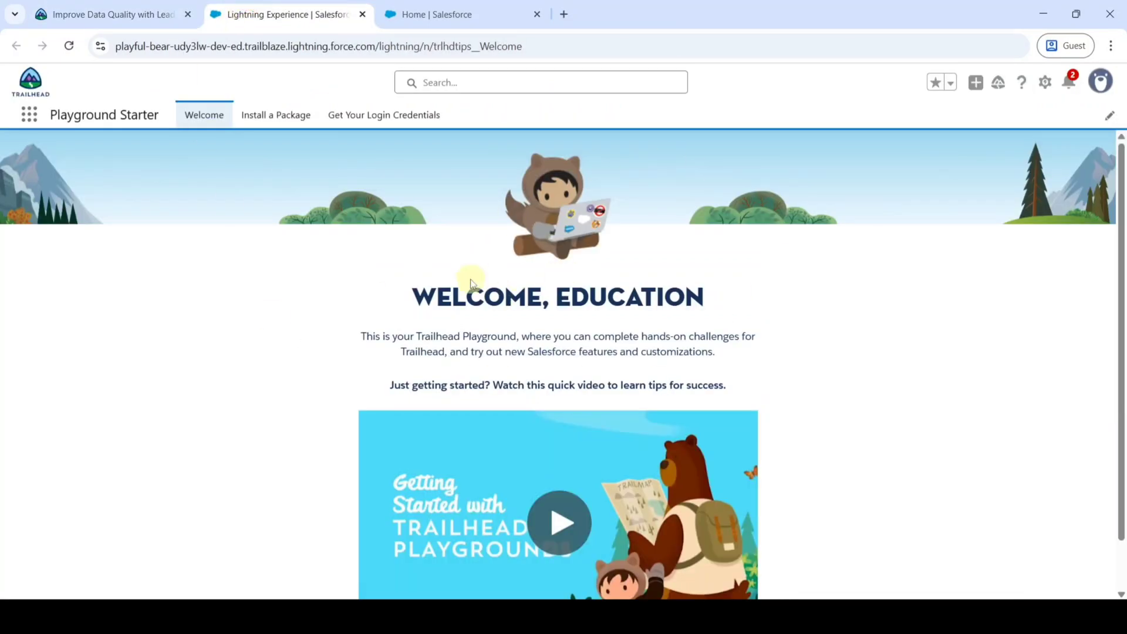
pyautogui.click(1045, 82)
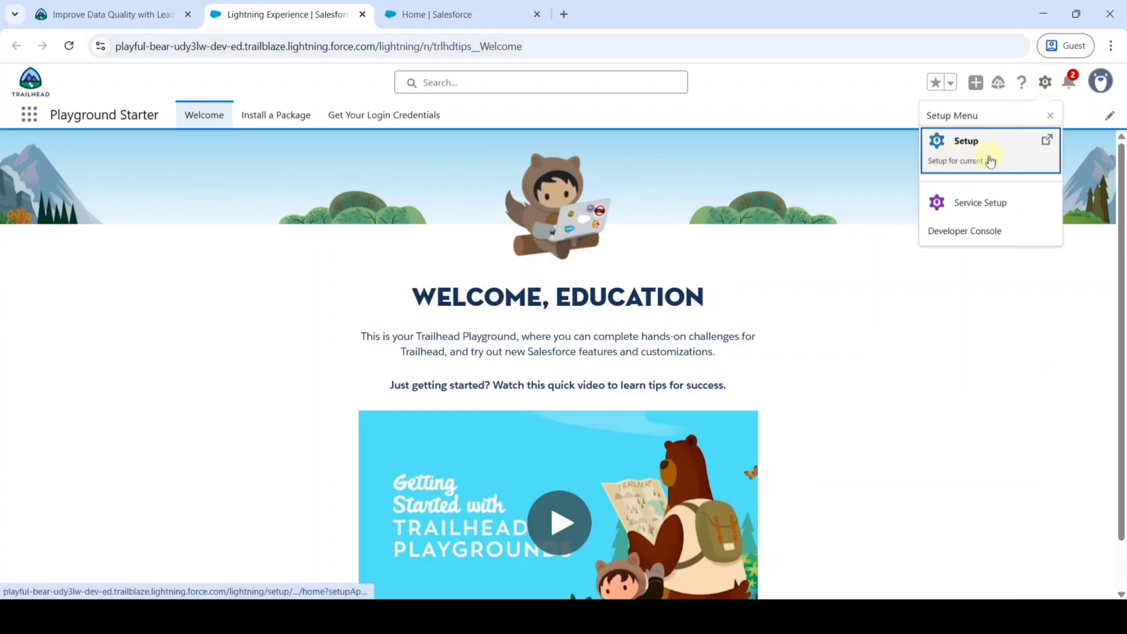
pyautogui.click(979, 160)
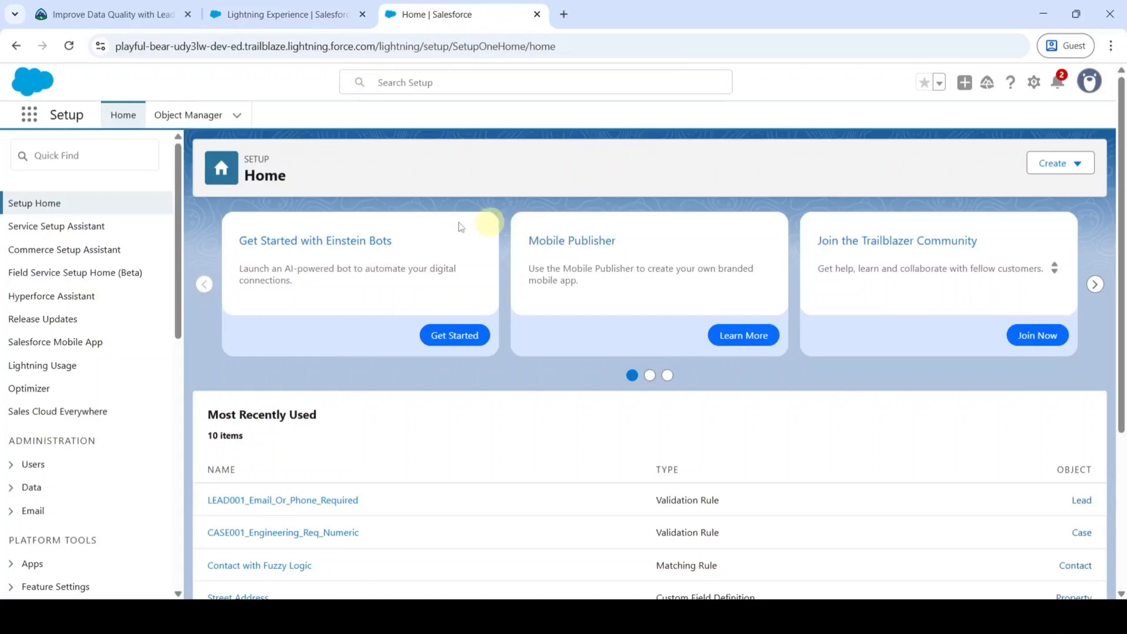
# Step: Review the challenge's Create a Custom Permission step
pyautogui.click(69, 7)
pyautogui.scroll(2, 282, 428)
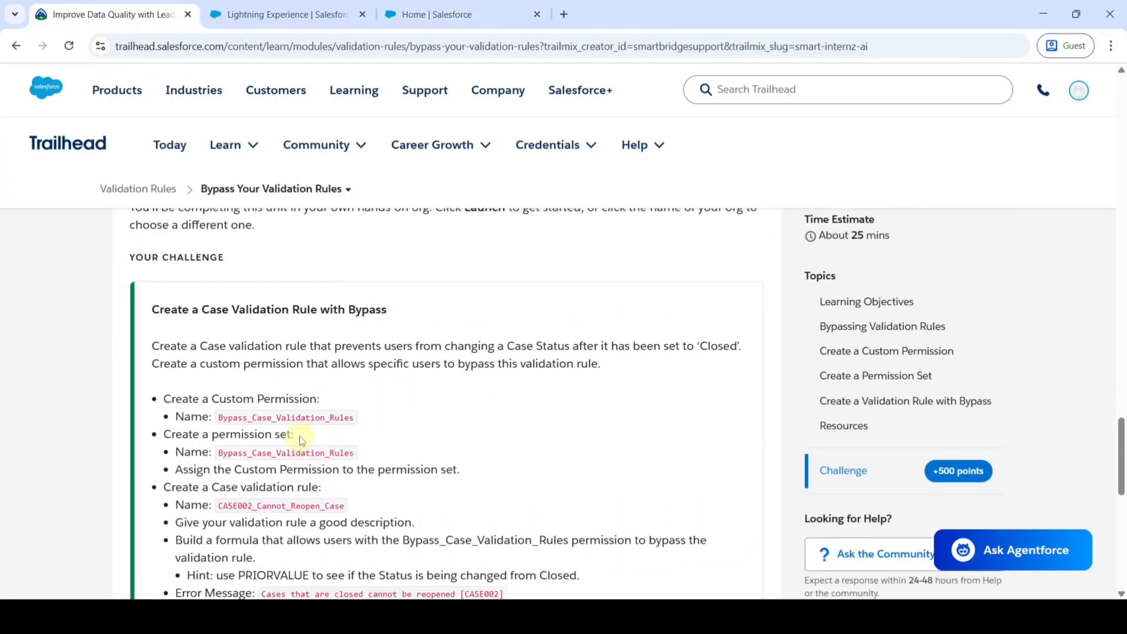
pyautogui.scroll(-1, 300, 436)
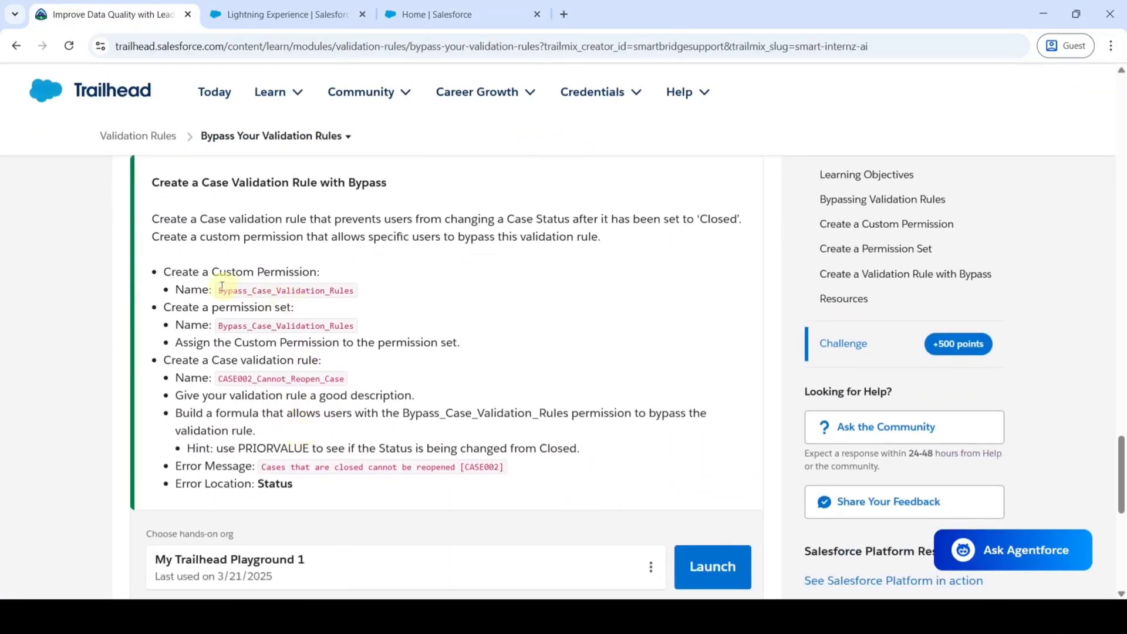
pyautogui.click(164, 279)
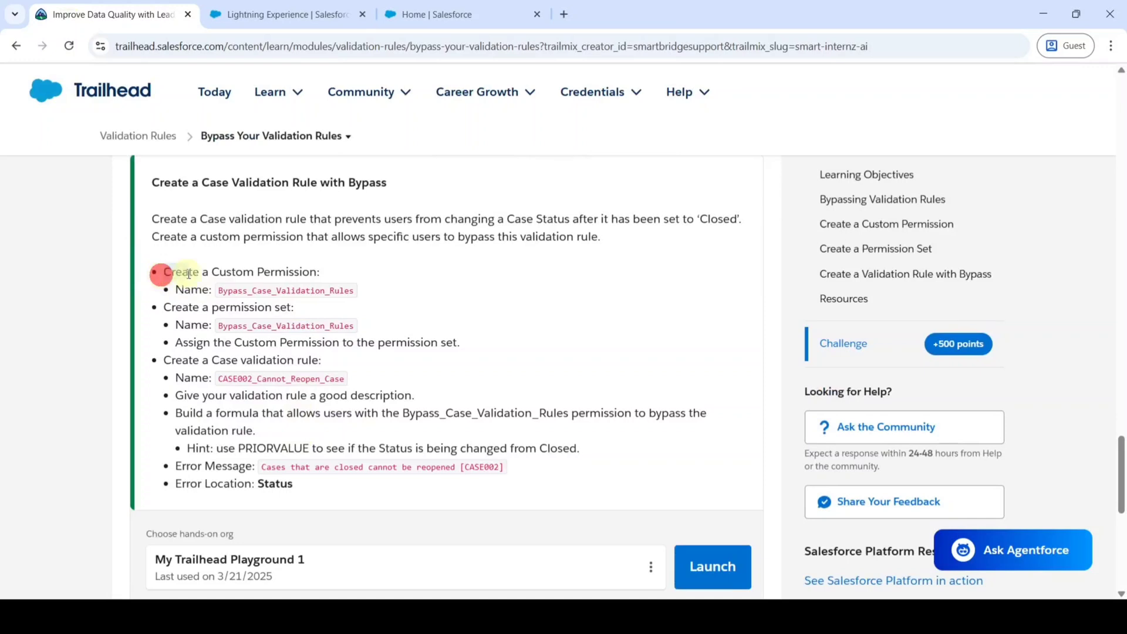
pyautogui.moveTo(188, 274); pyautogui.dragTo(310, 274)
pyautogui.click(325, 277)
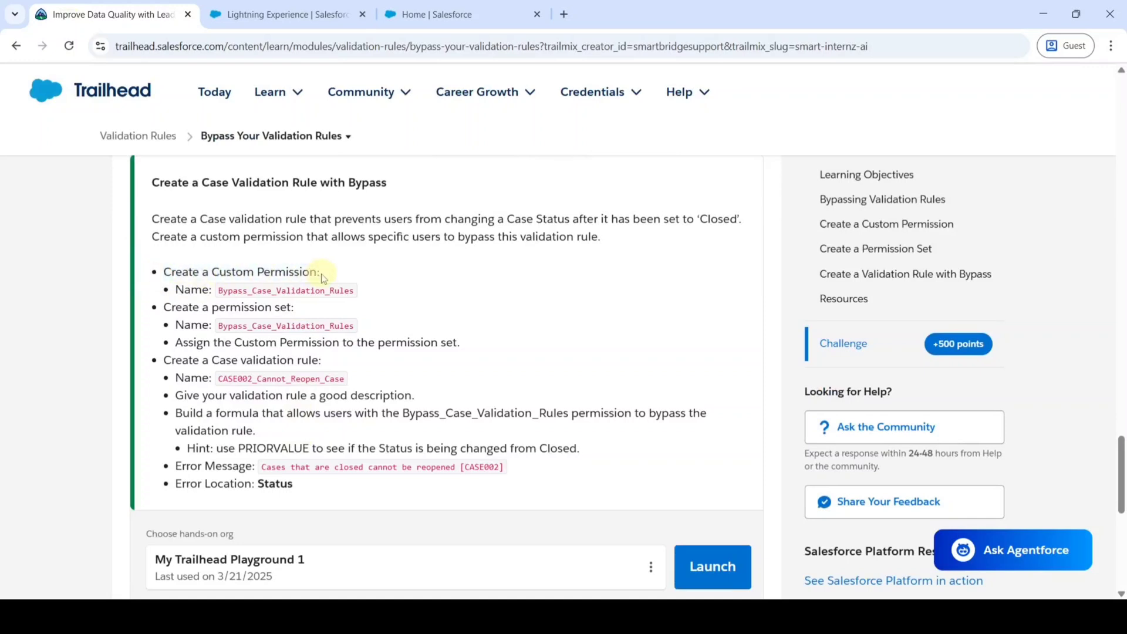
# Step: Find Custom Permissions through Quick Find and start a new custom permission
pyautogui.click(413, 14)
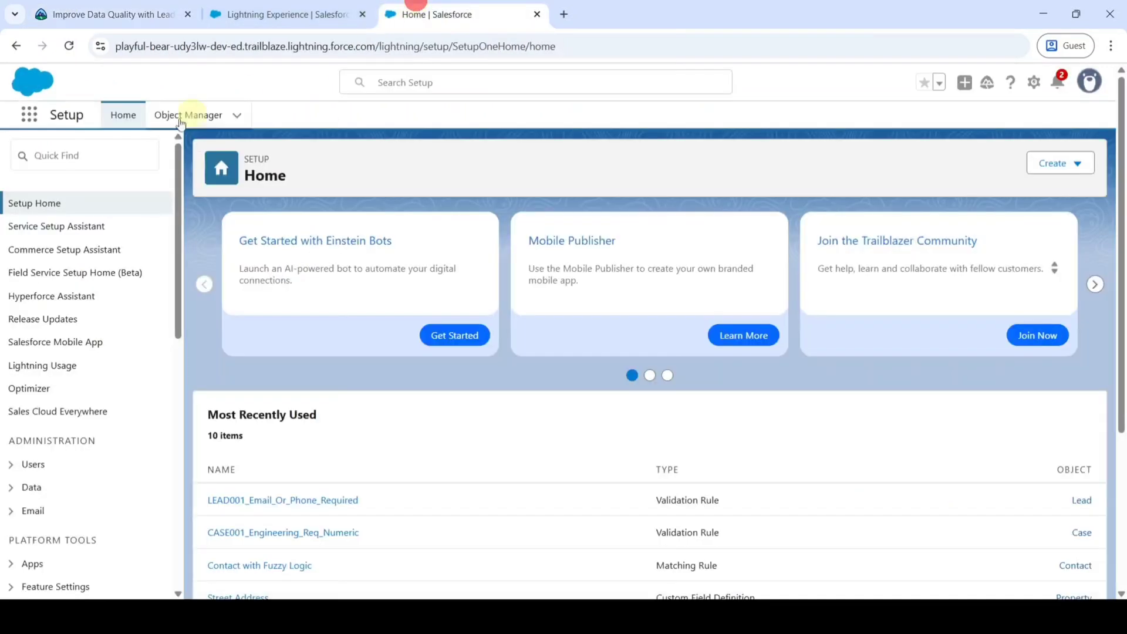
pyautogui.click(91, 157)
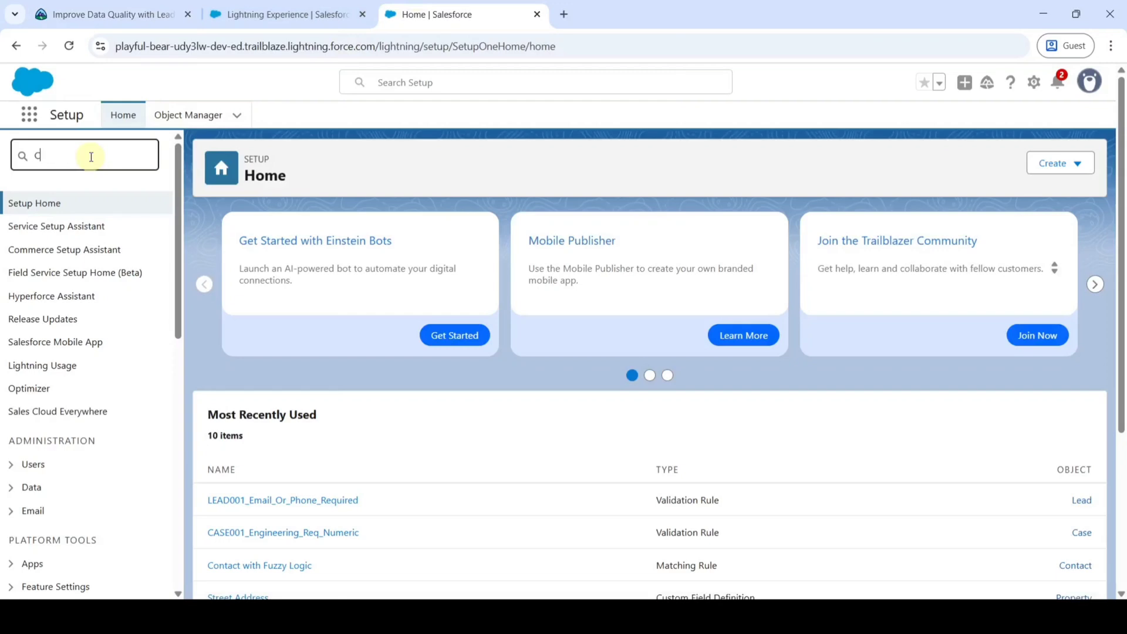
pyautogui.write('CUSTOM PER')
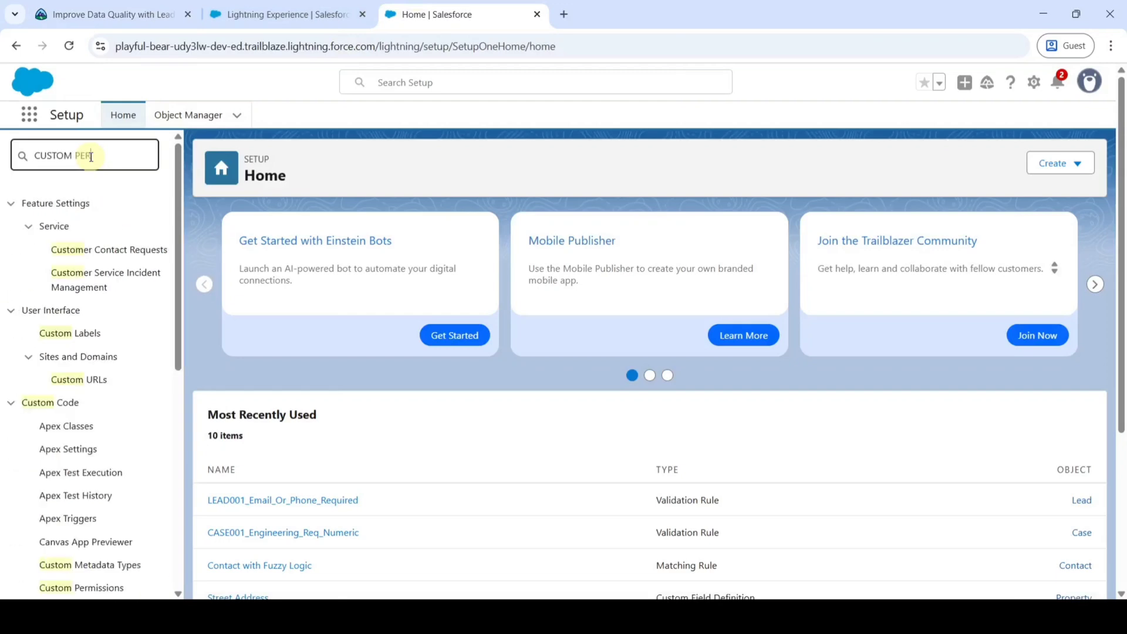
pyautogui.click(88, 230)
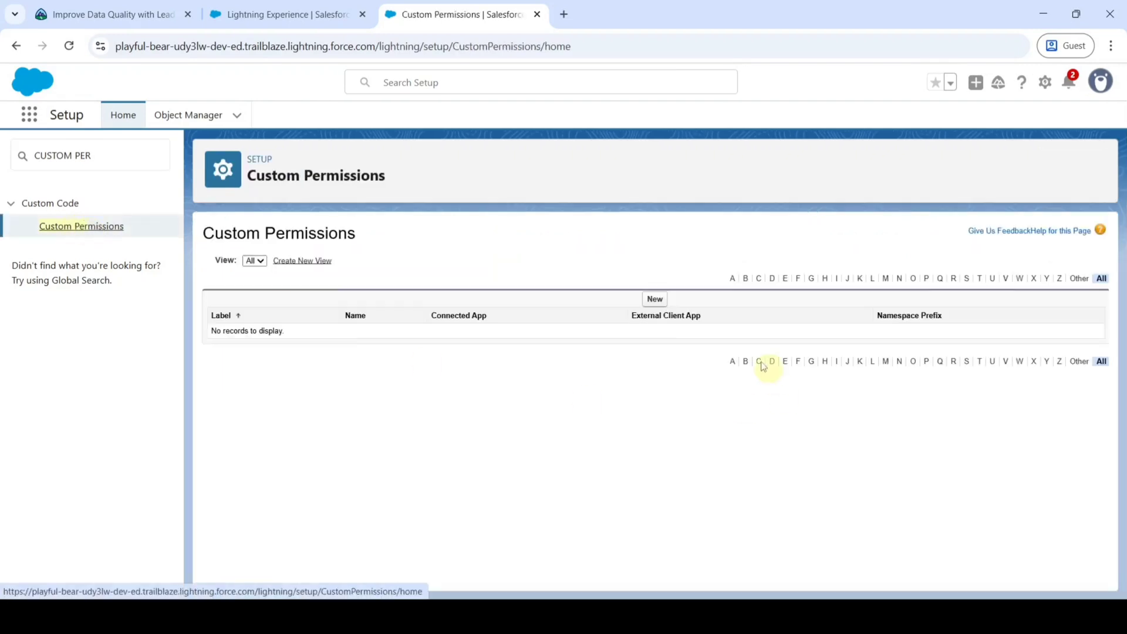
pyautogui.click(651, 298)
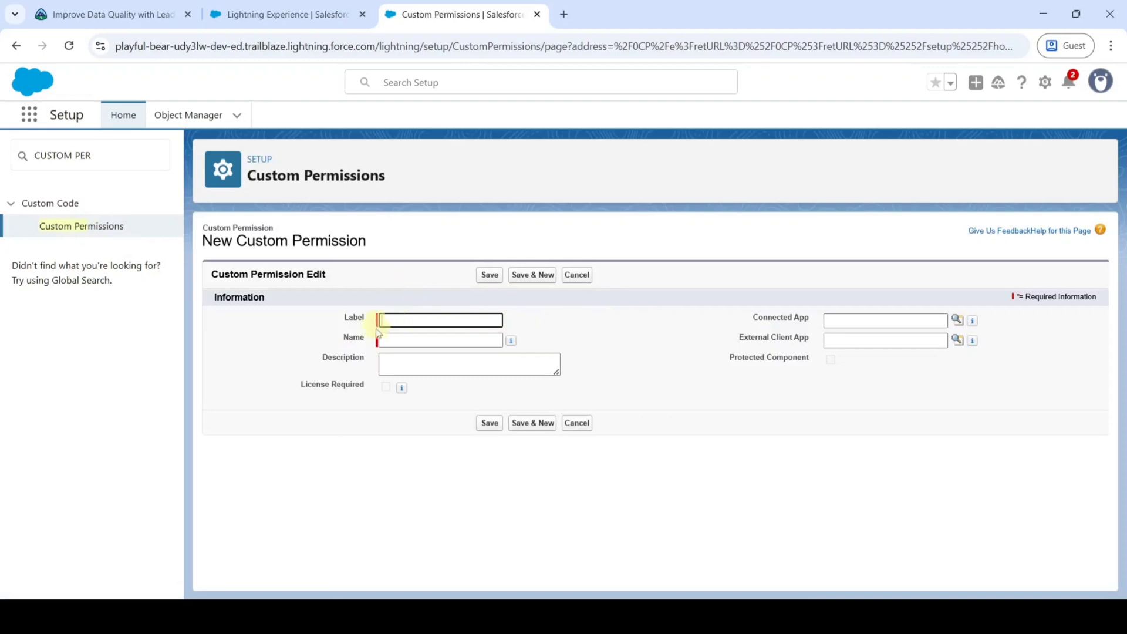
# Step: Fill Label and Name with Bypass_Case_Validation_Rules and save the custom permission
pyautogui.click(152, 8)
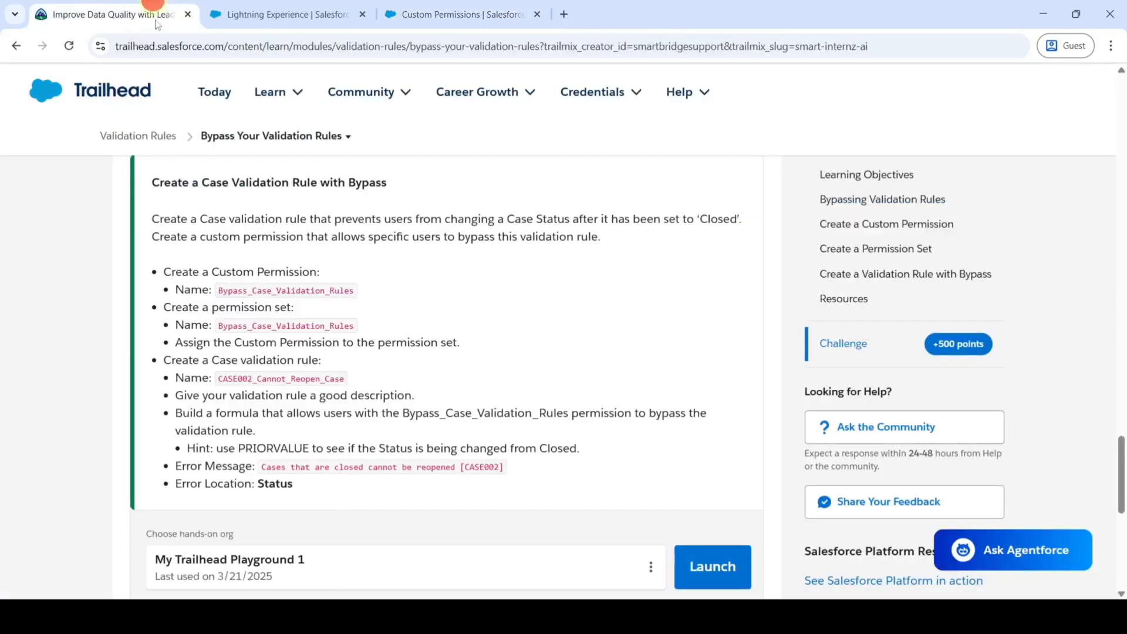
pyautogui.moveTo(216, 291); pyautogui.dragTo(354, 303)
pyautogui.rightClick(322, 290)
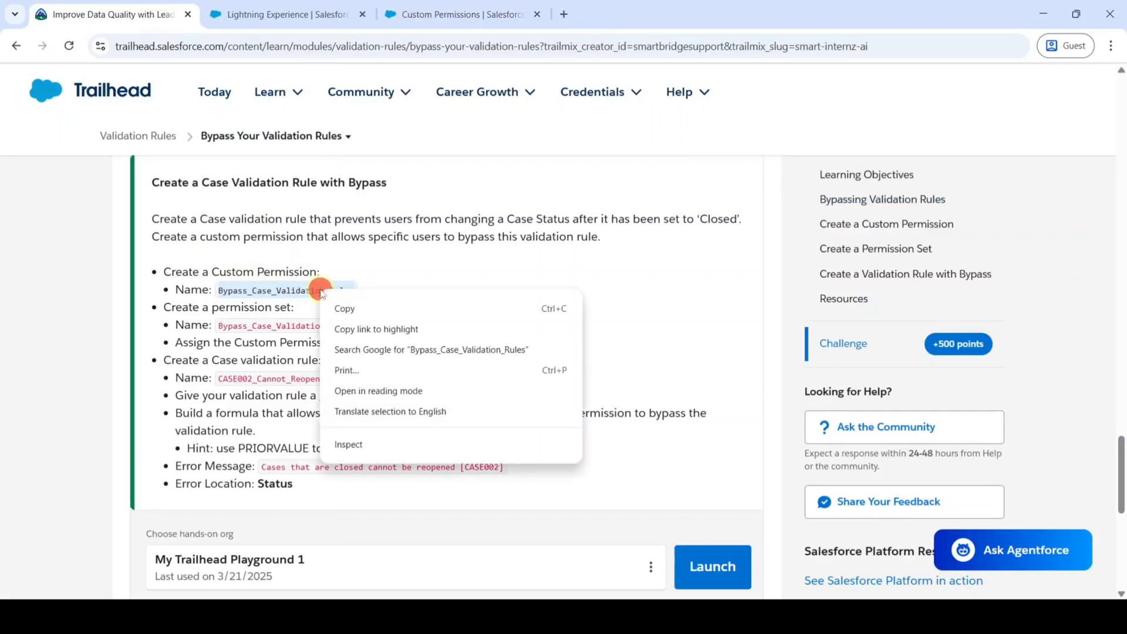
pyautogui.click(344, 308)
pyautogui.click(387, 6)
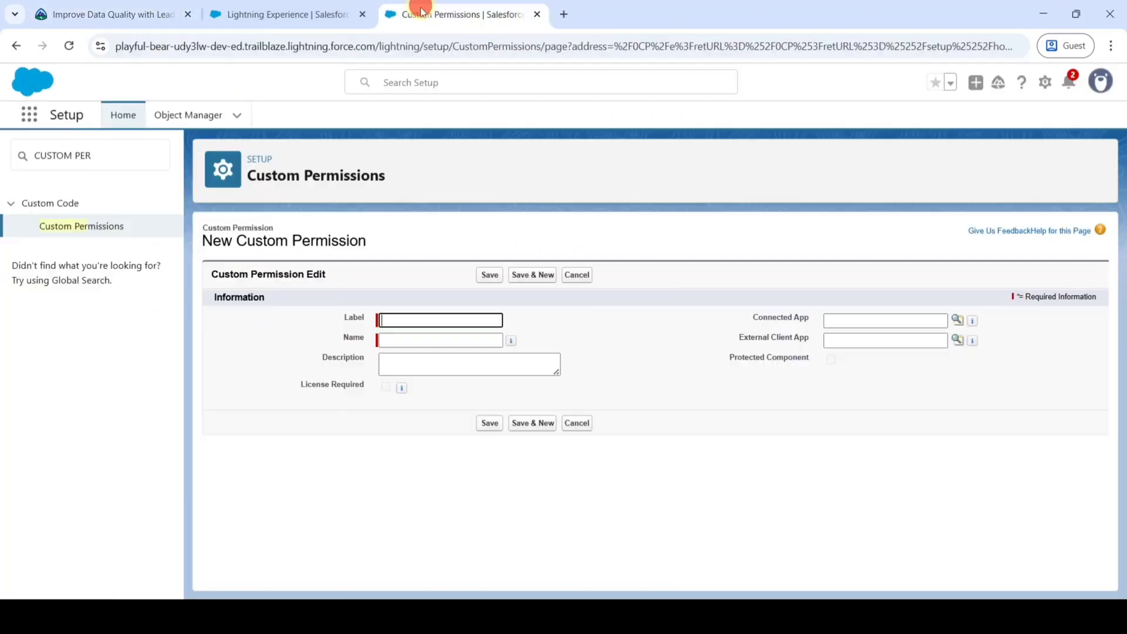
pyautogui.rightClick(401, 338)
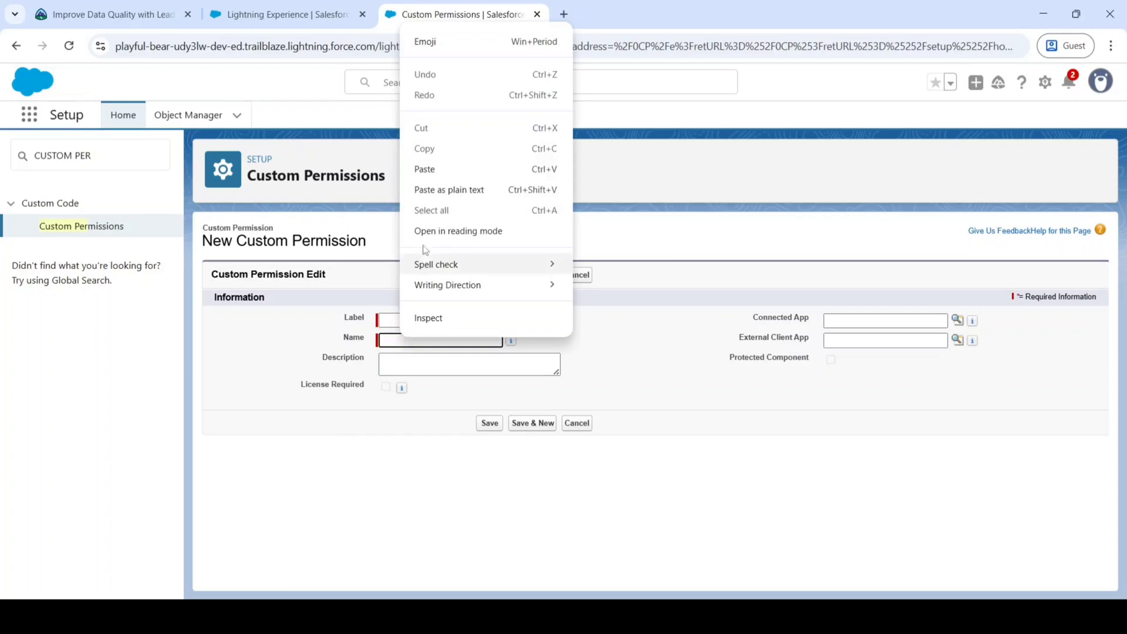
pyautogui.click(434, 169)
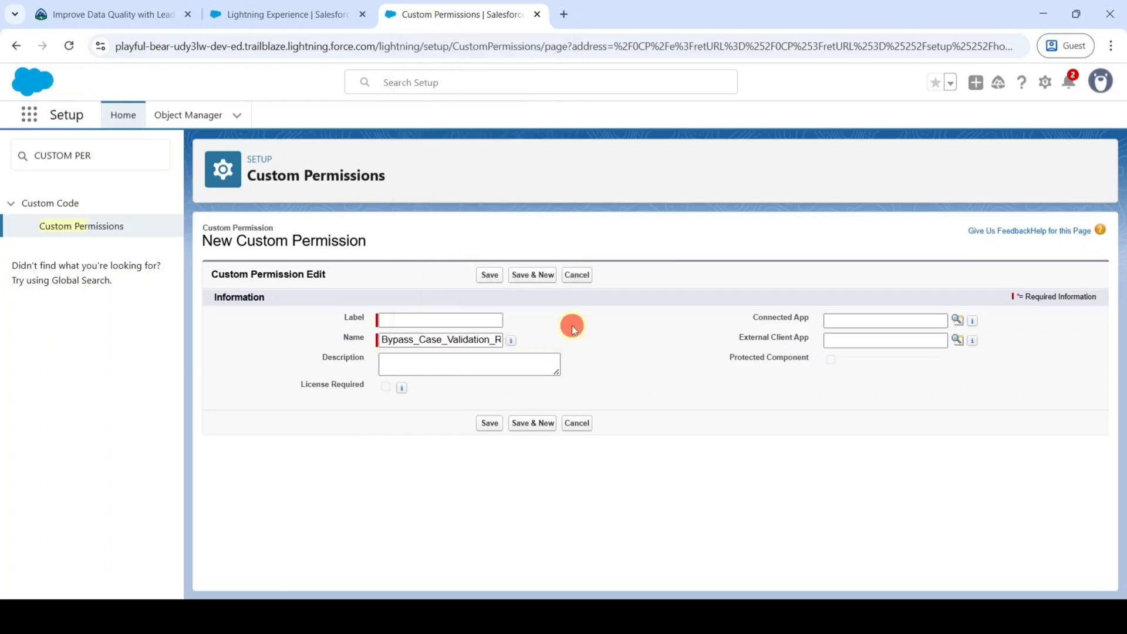
pyautogui.rightClick(412, 317)
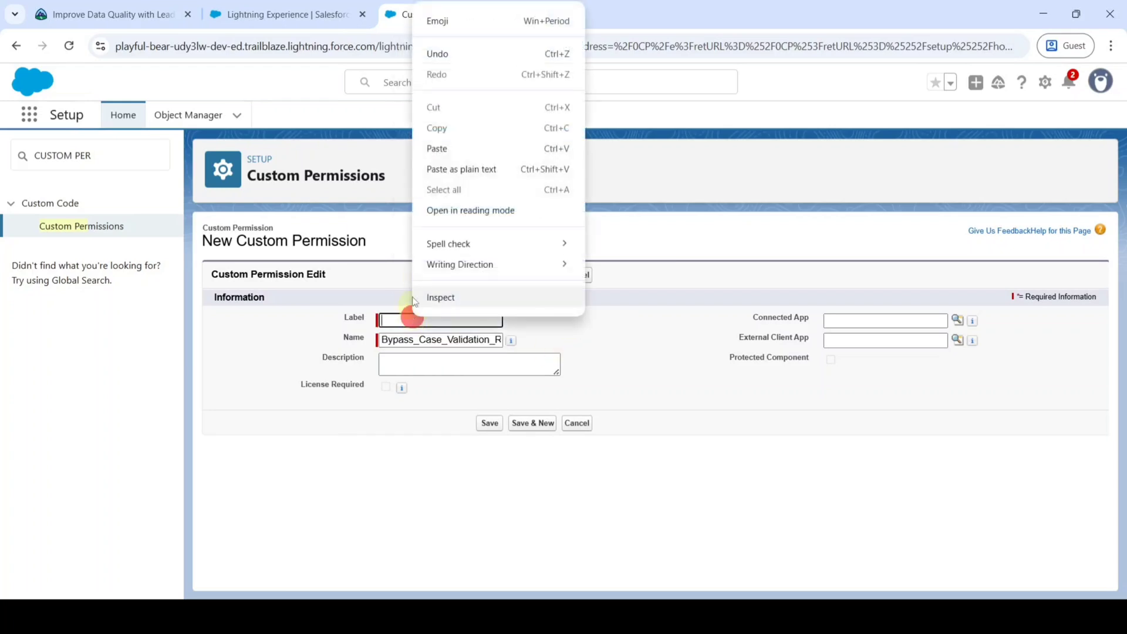
pyautogui.click(439, 148)
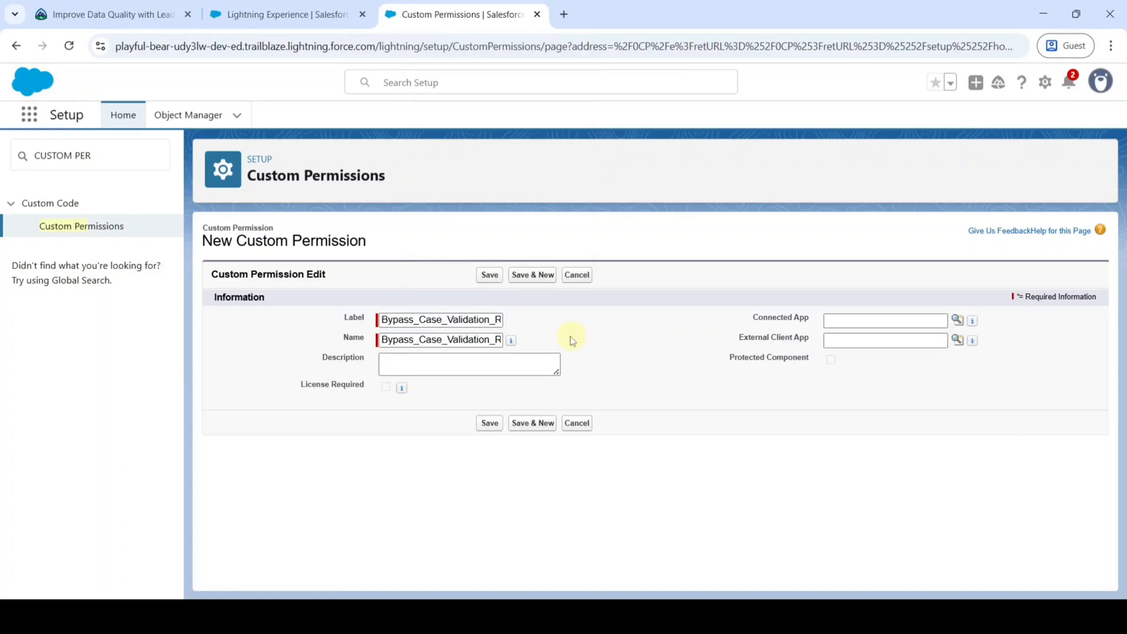
pyautogui.click(490, 277)
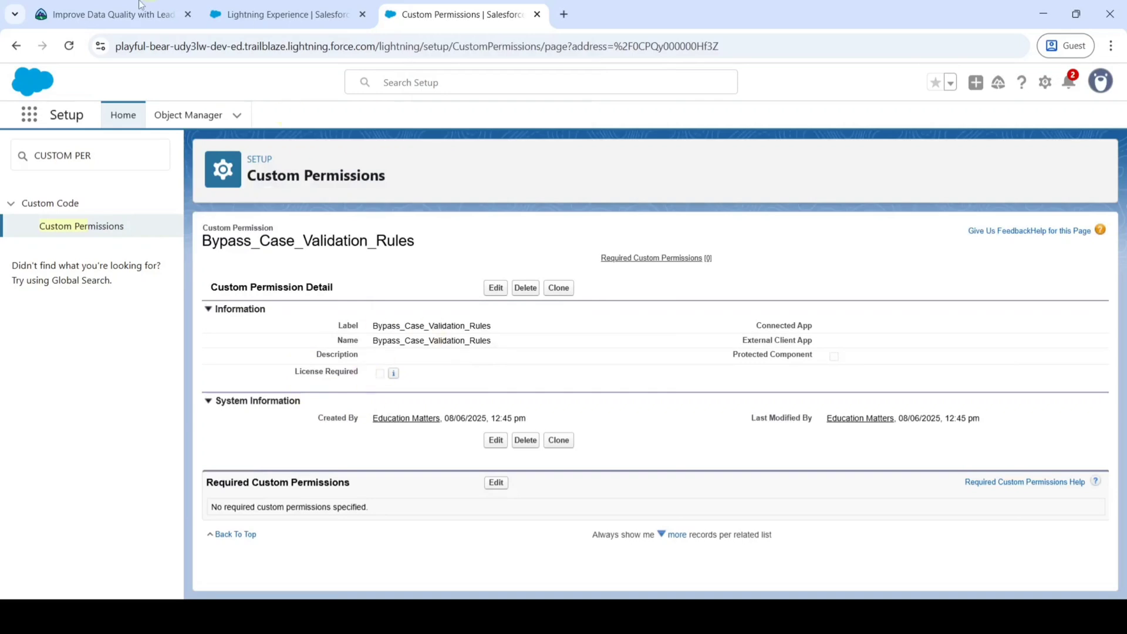
pyautogui.click(97, 13)
# Step: Search Setup for Permission Sets and start a new permission set
pyautogui.scroll(-1, 332, 341)
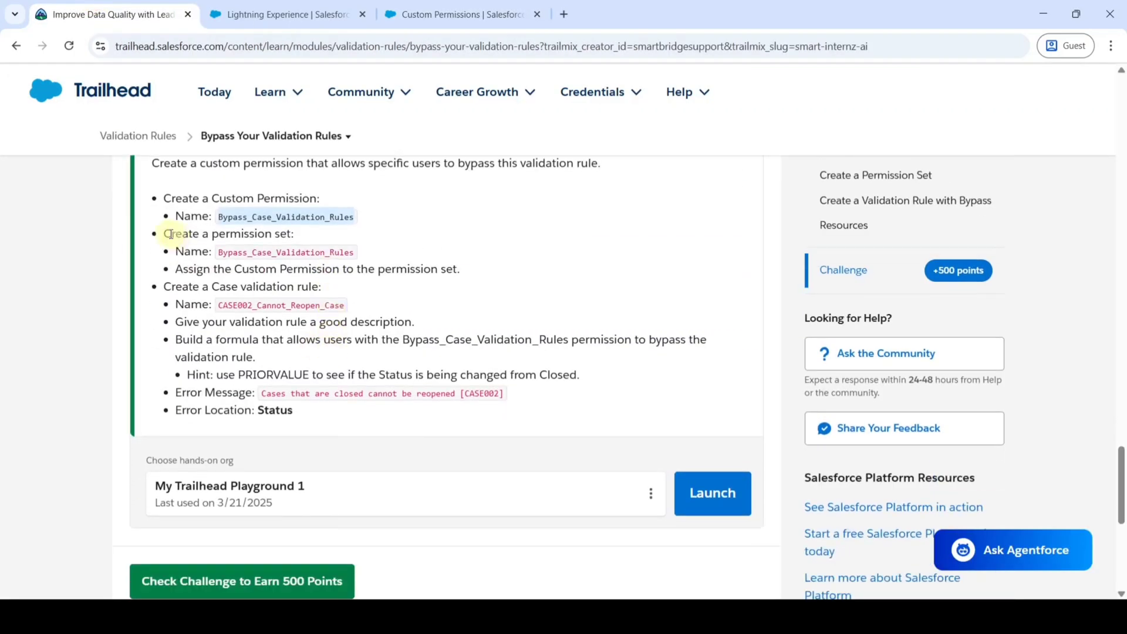
pyautogui.moveTo(162, 231); pyautogui.dragTo(286, 233)
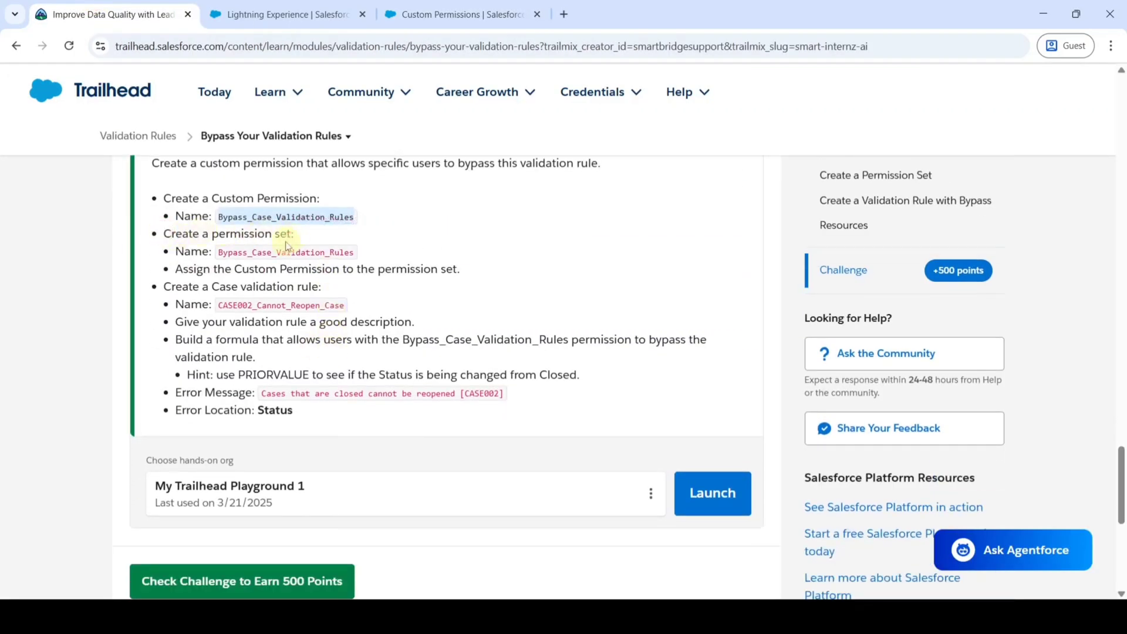
pyautogui.click(426, 11)
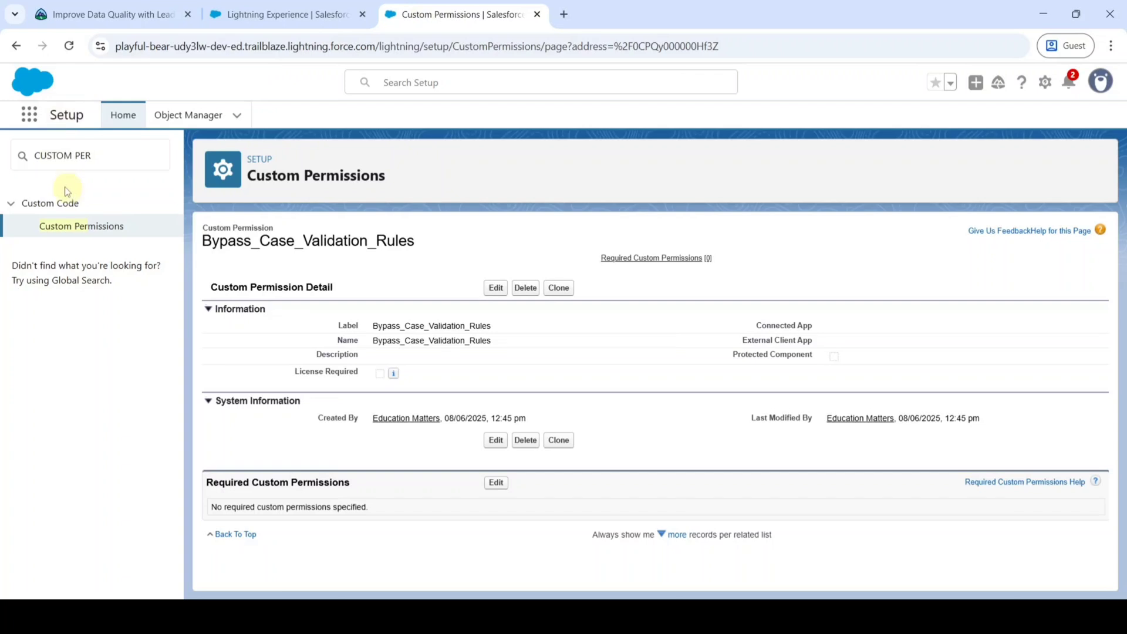
pyautogui.moveTo(113, 154); pyautogui.dragTo(2, 158)
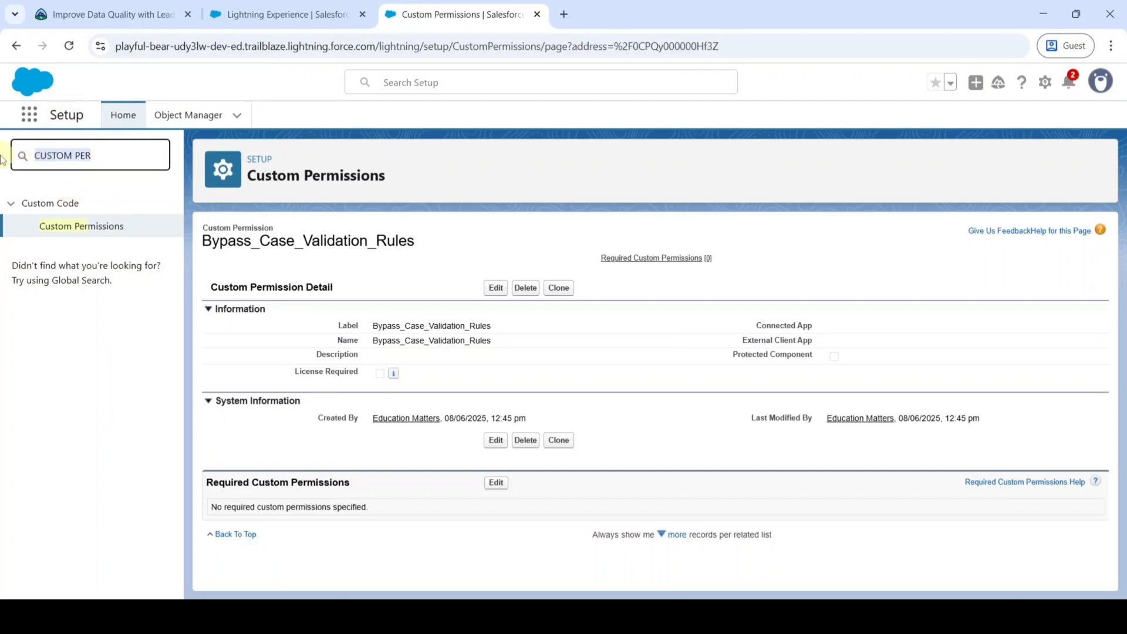
pyautogui.press('BackSpace')
pyautogui.write('PE')
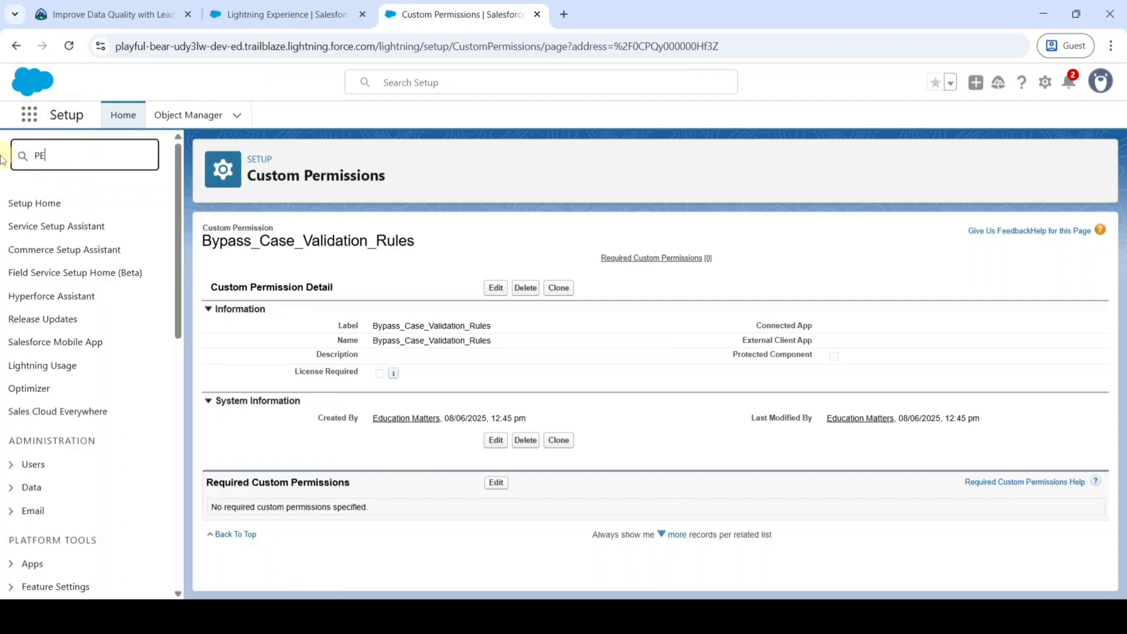
pyautogui.write('RMIS')
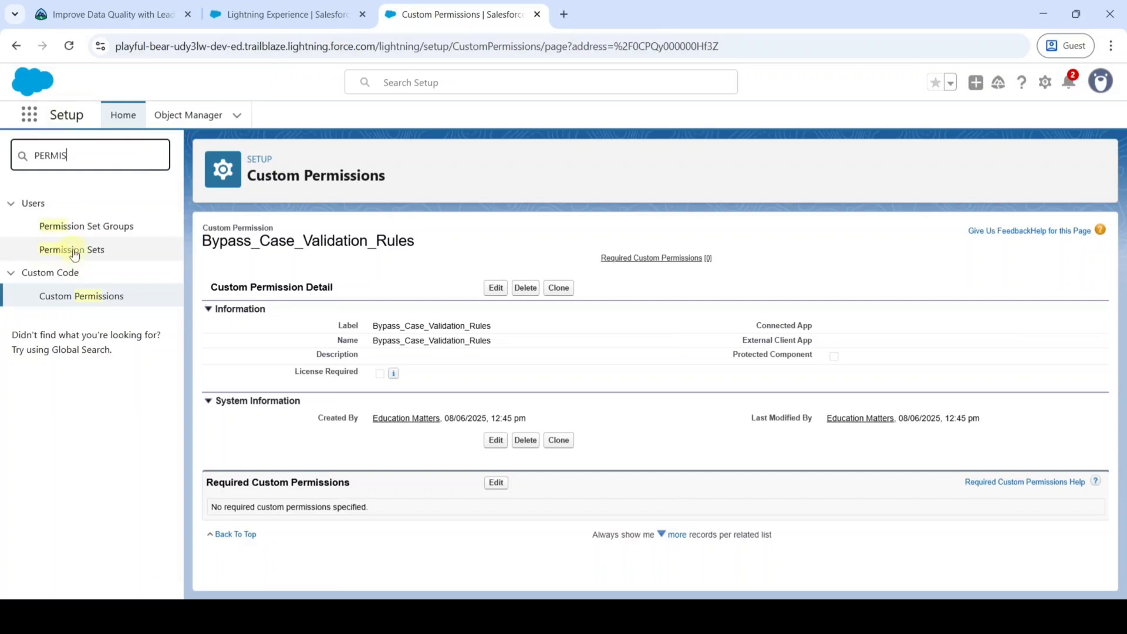
pyautogui.click(74, 252)
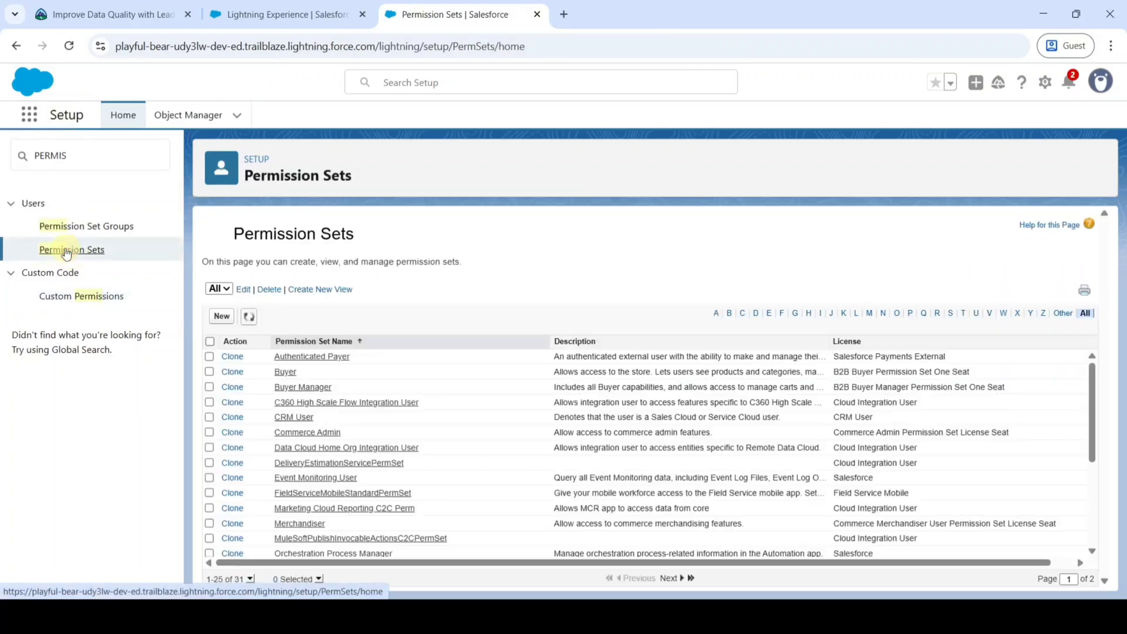
pyautogui.click(222, 320)
pyautogui.click(222, 317)
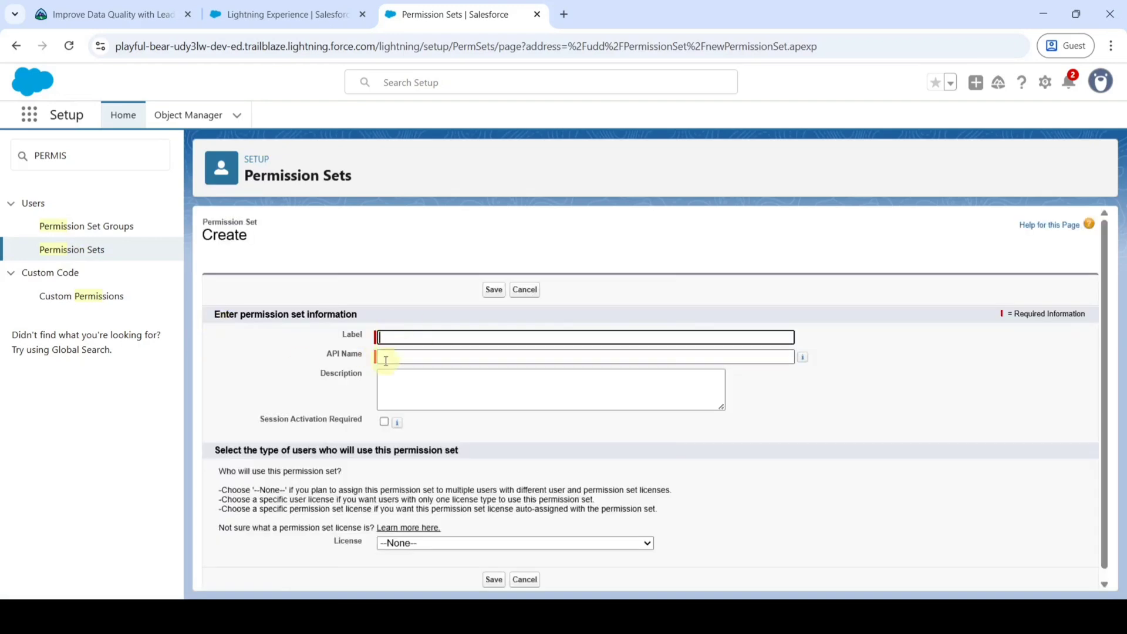
# Step: Label the permission set Bypass_Case_Validation_Rules, let API Name auto-fill, and save
pyautogui.click(82, 12)
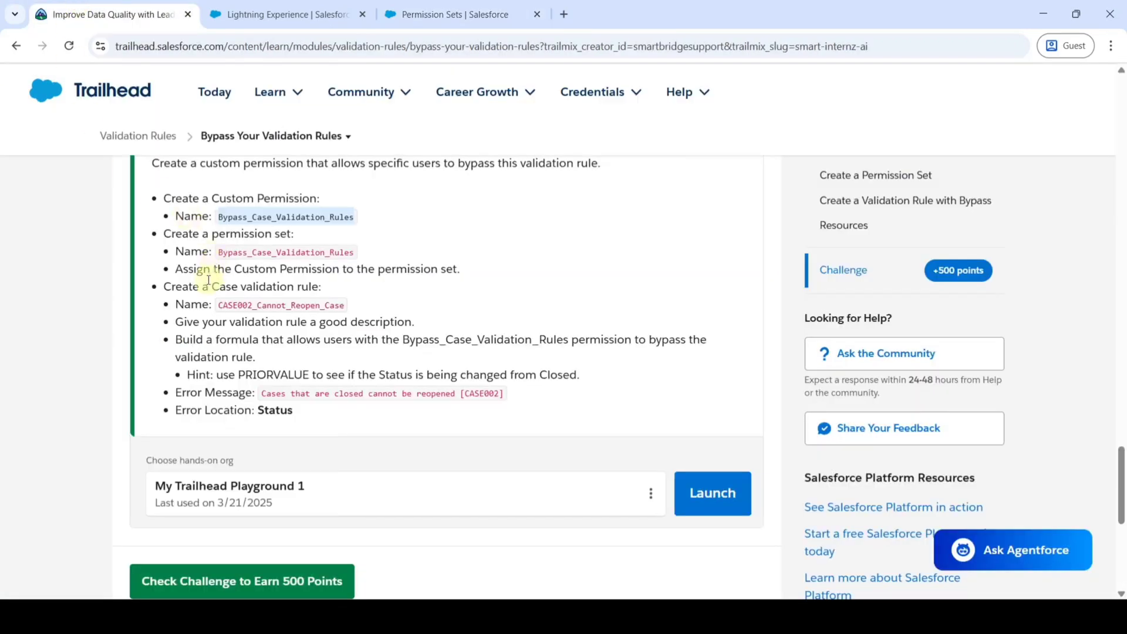
pyautogui.moveTo(218, 258); pyautogui.dragTo(357, 254)
pyautogui.rightClick(333, 251)
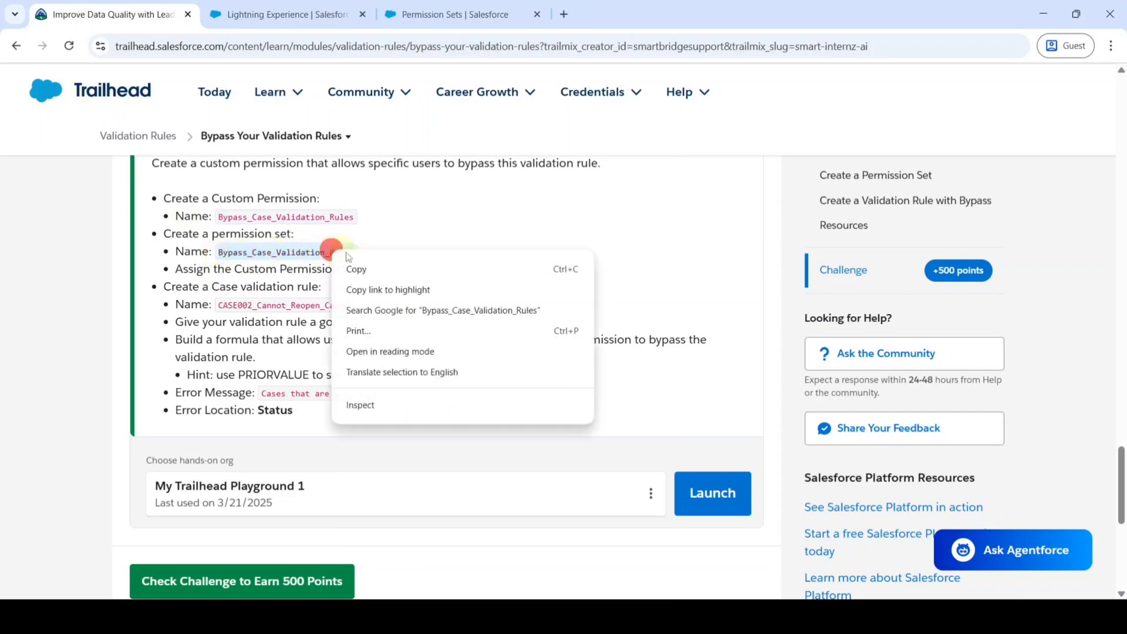
pyautogui.click(359, 265)
pyautogui.click(414, 10)
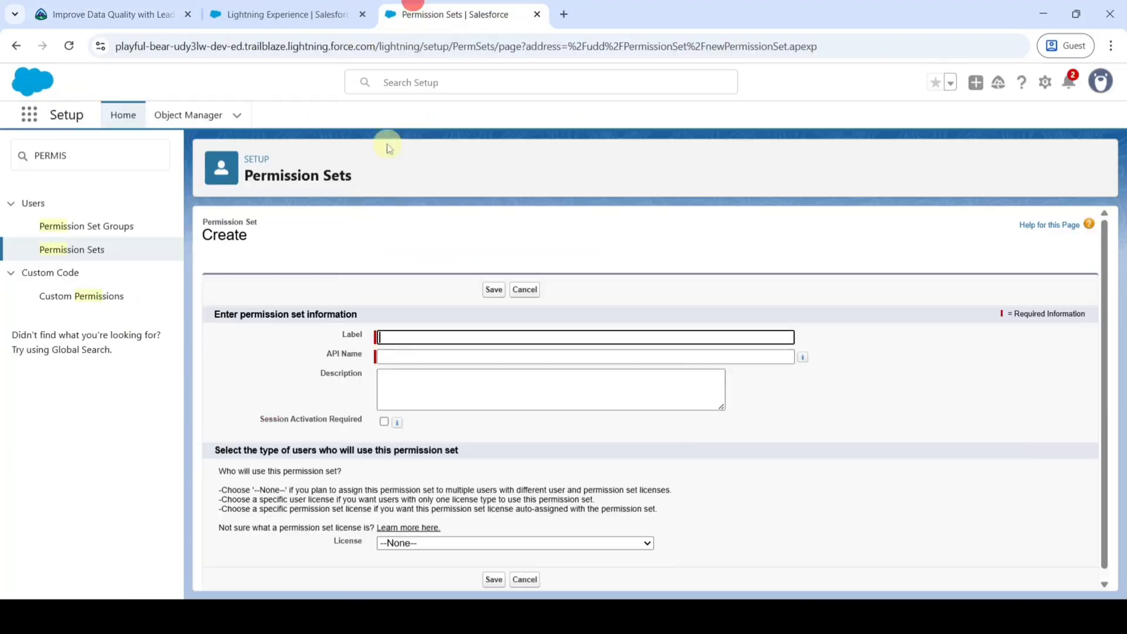
pyautogui.rightClick(384, 334)
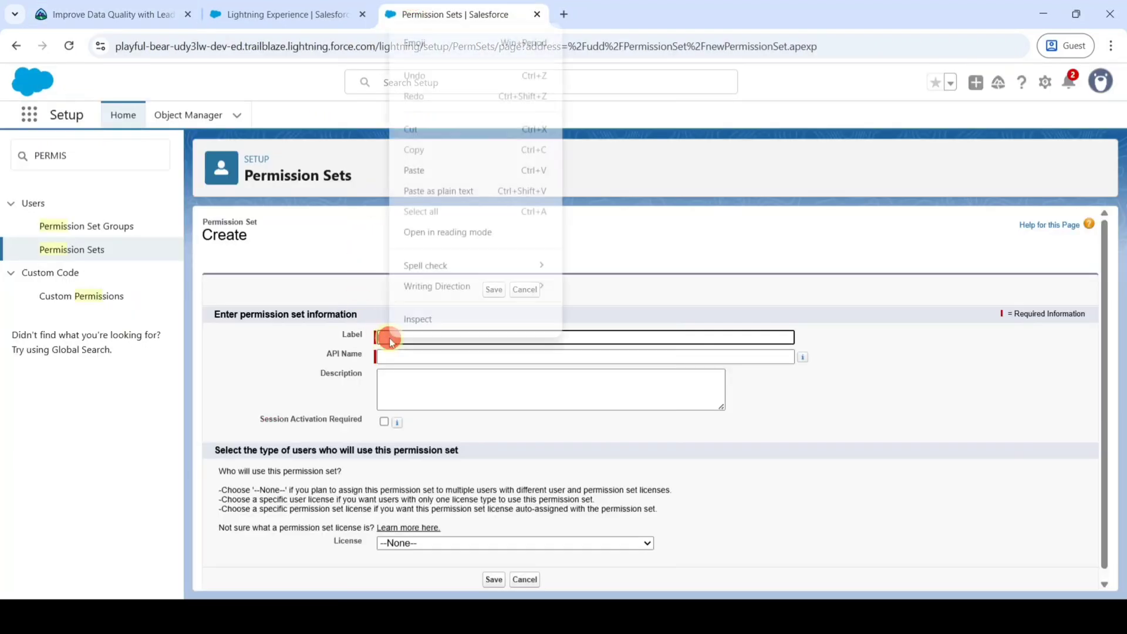
pyautogui.click(414, 171)
pyautogui.click(361, 314)
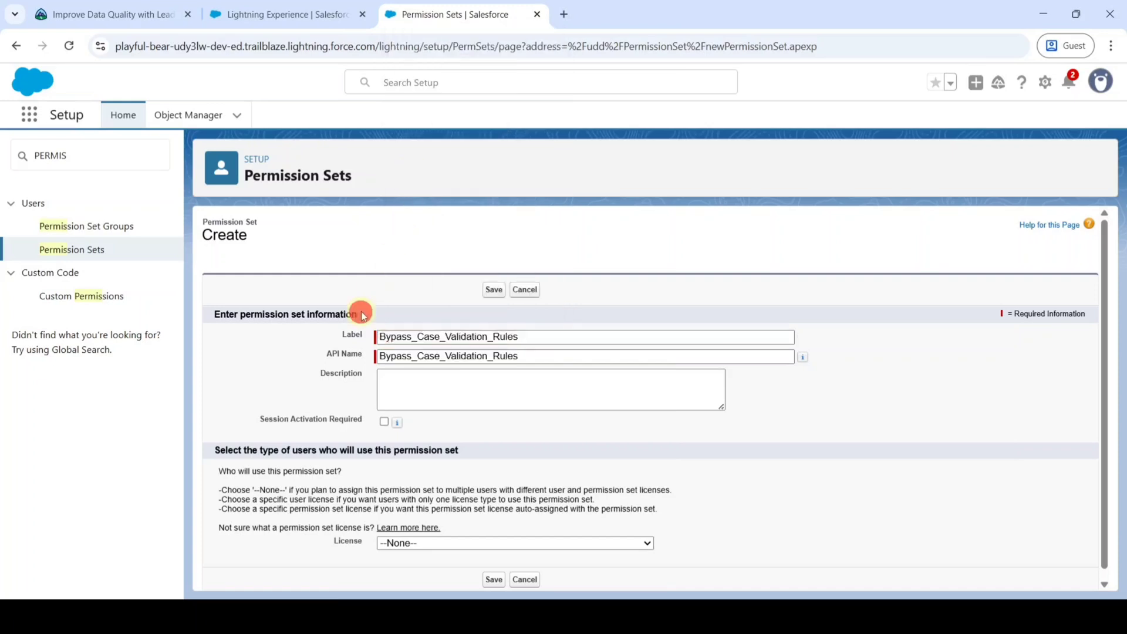
pyautogui.click(487, 293)
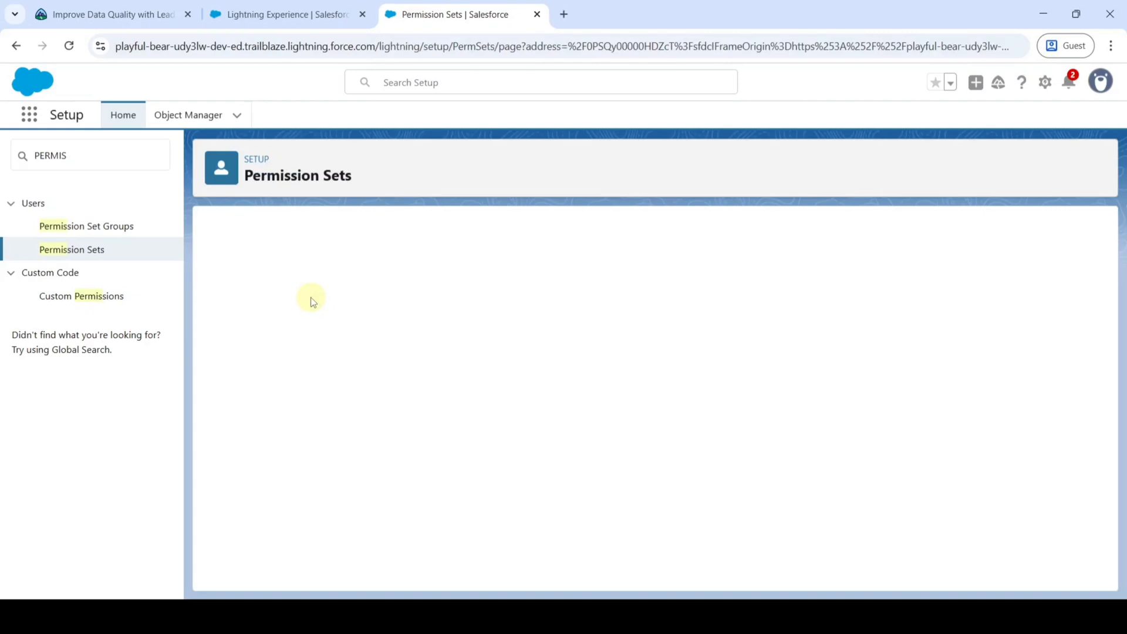
# Step: Add Bypass_Case_Validation_Rules to the permission set's enabled custom permissions and save
pyautogui.scroll(-3, 334, 403)
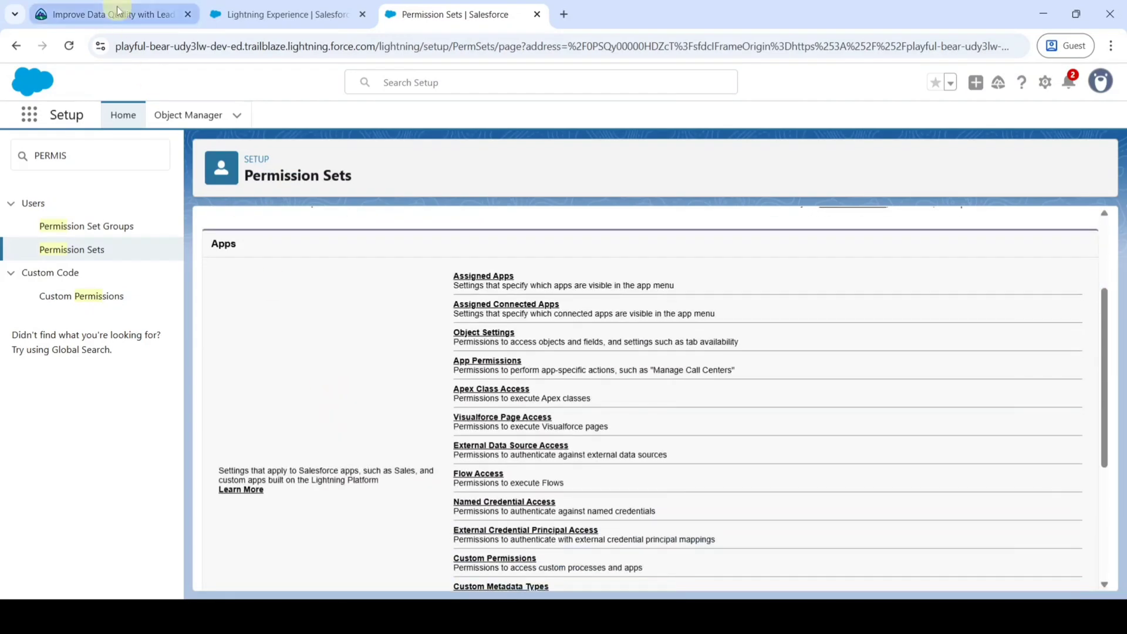
pyautogui.click(117, 13)
pyautogui.moveTo(175, 268); pyautogui.dragTo(458, 268)
pyautogui.hotkey('ctrl', '3')
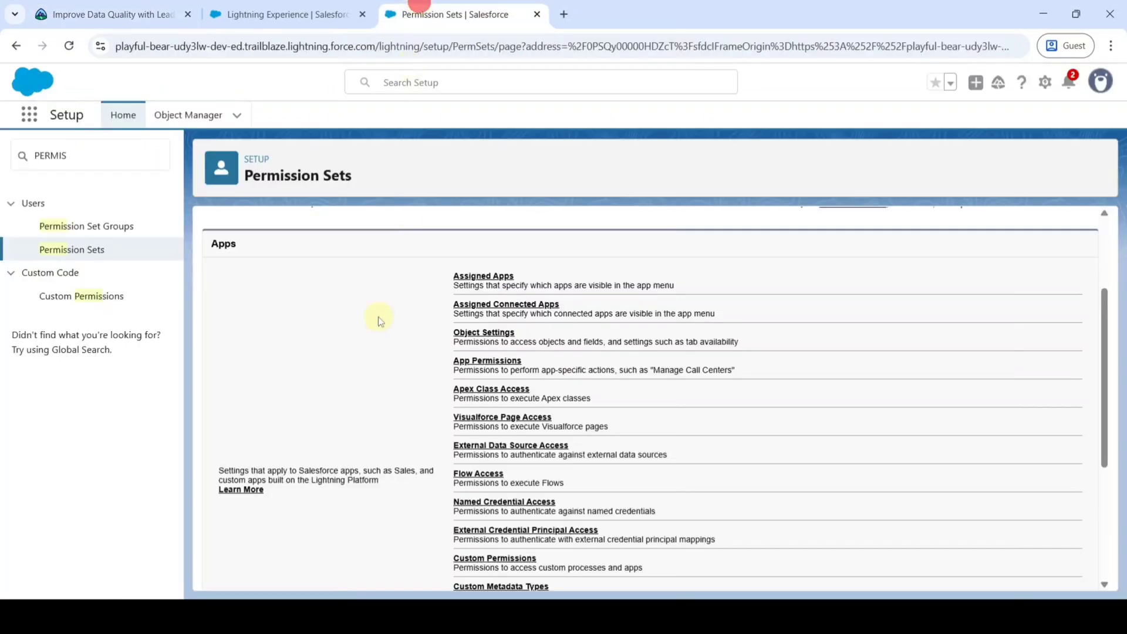
pyautogui.scroll(-3, 302, 390)
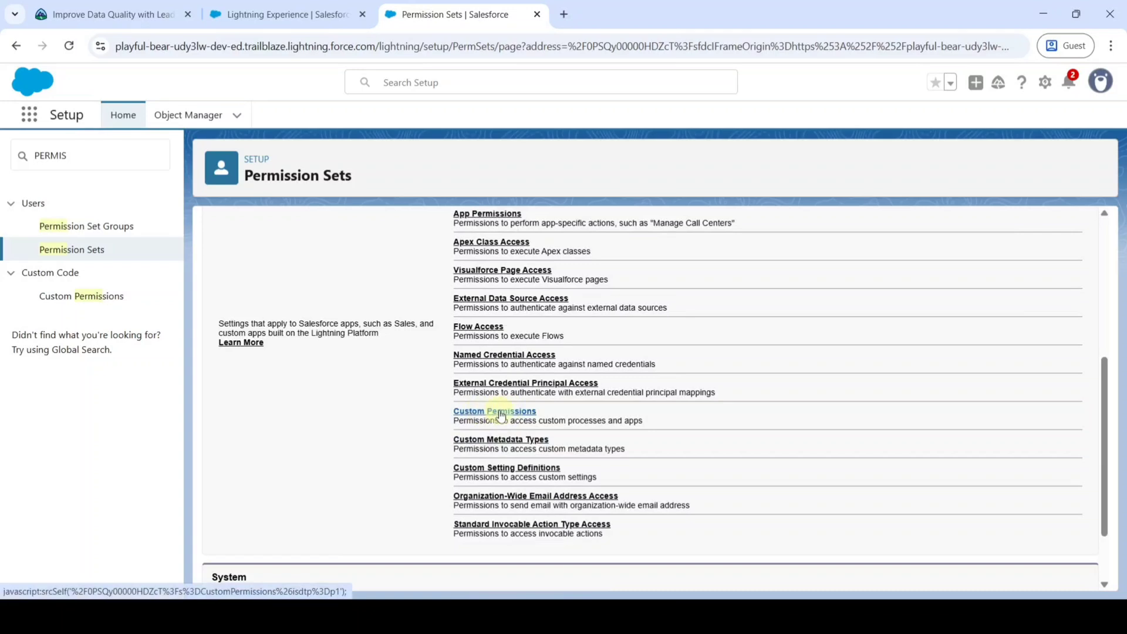
pyautogui.click(496, 414)
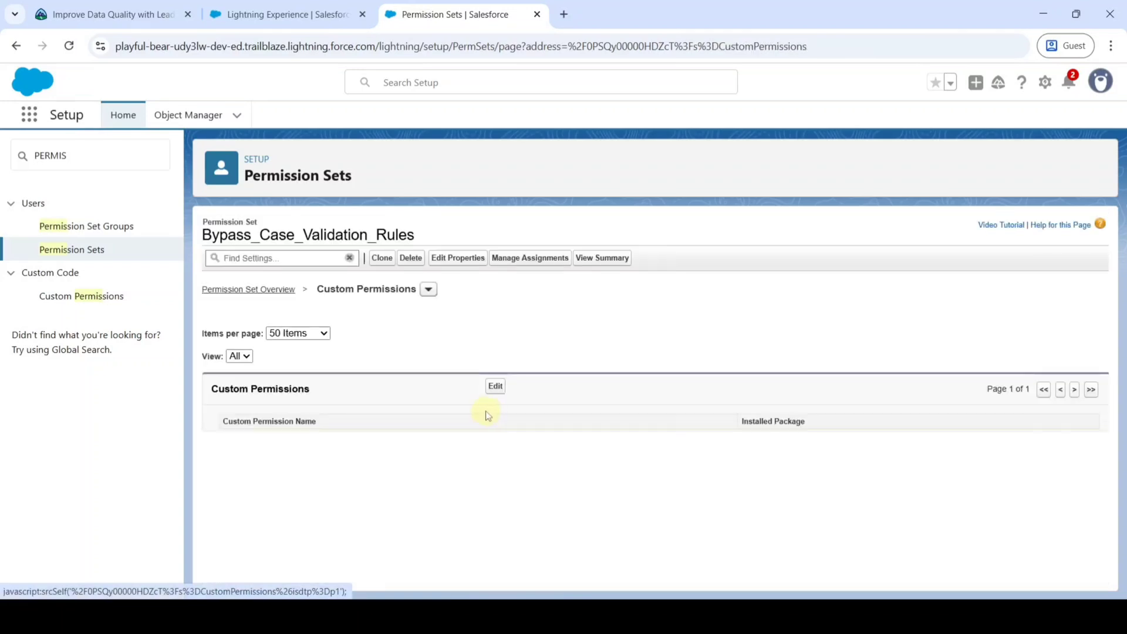
pyautogui.click(495, 387)
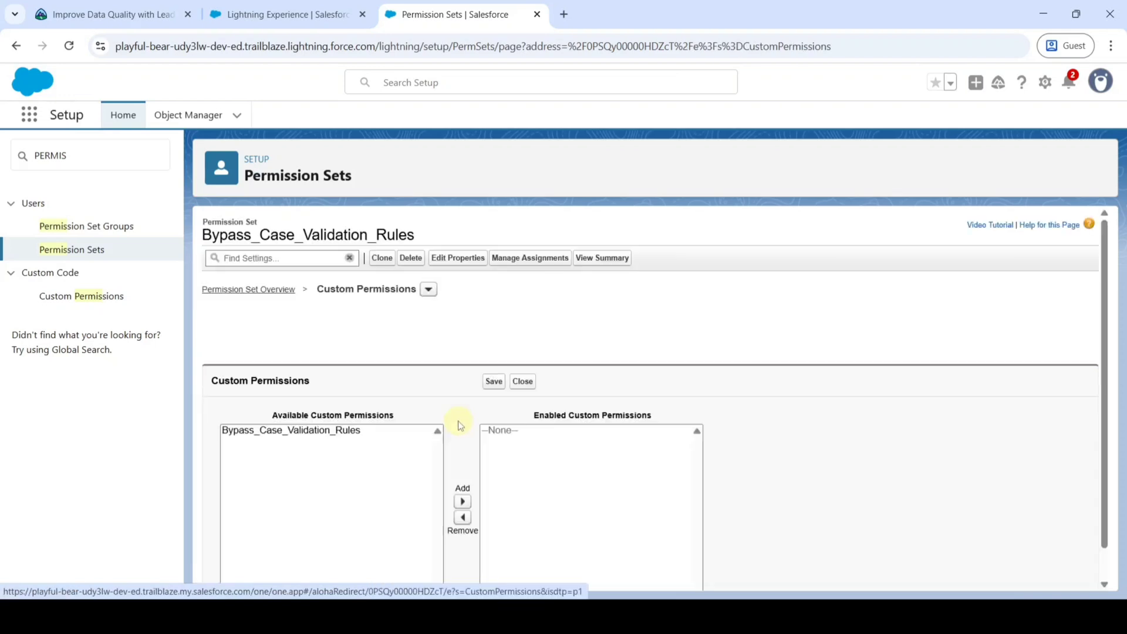
pyautogui.scroll(-1, 436, 422)
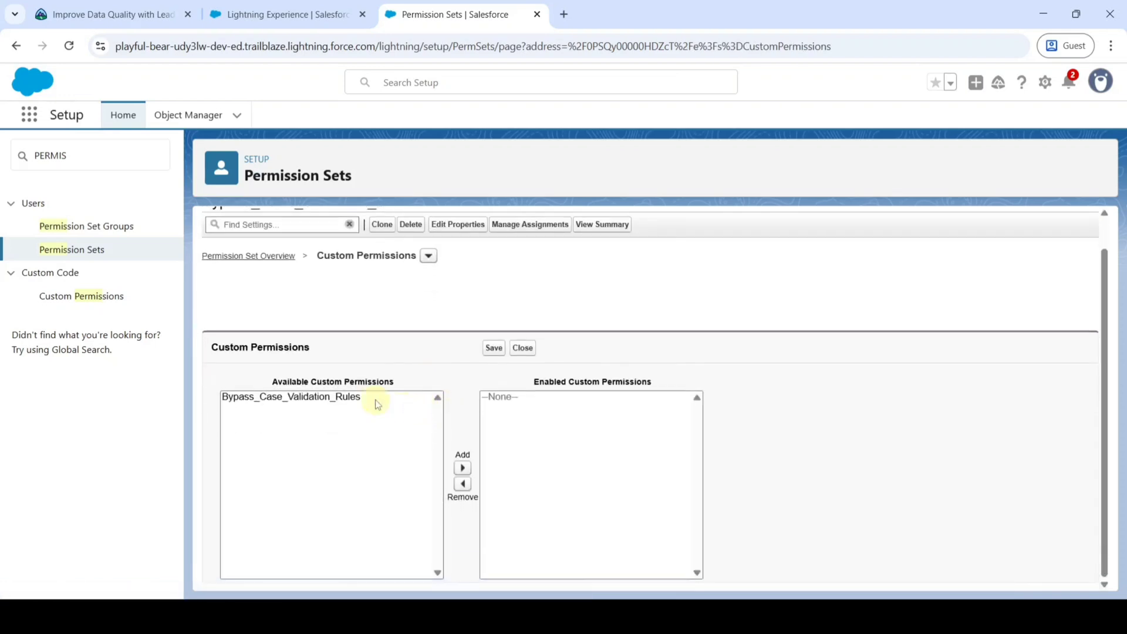
pyautogui.click(302, 397)
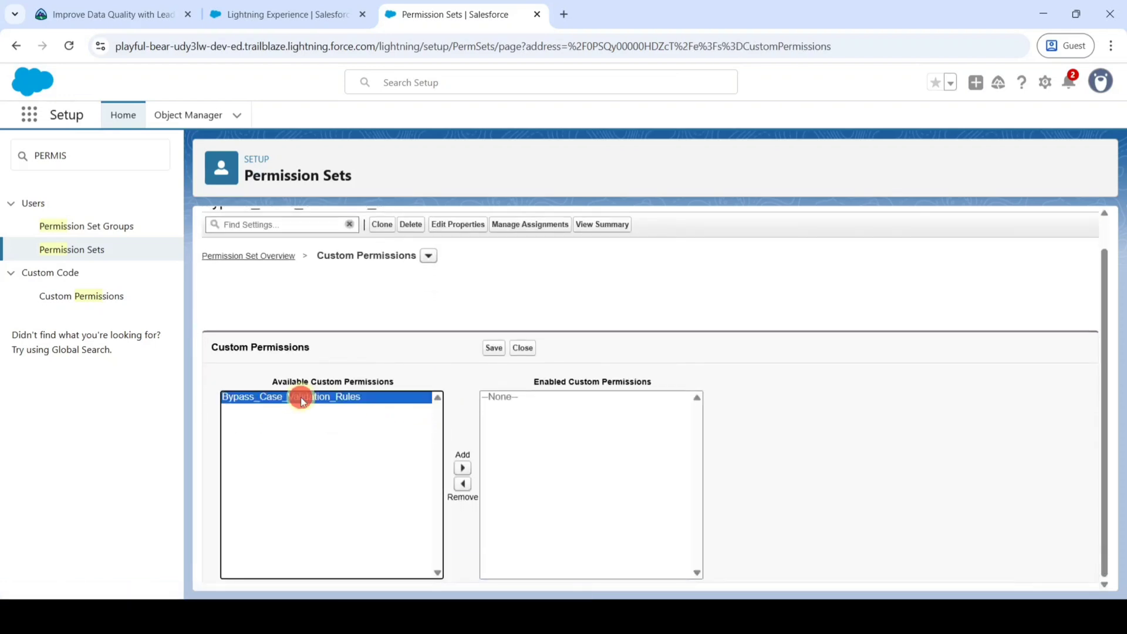
pyautogui.click(462, 469)
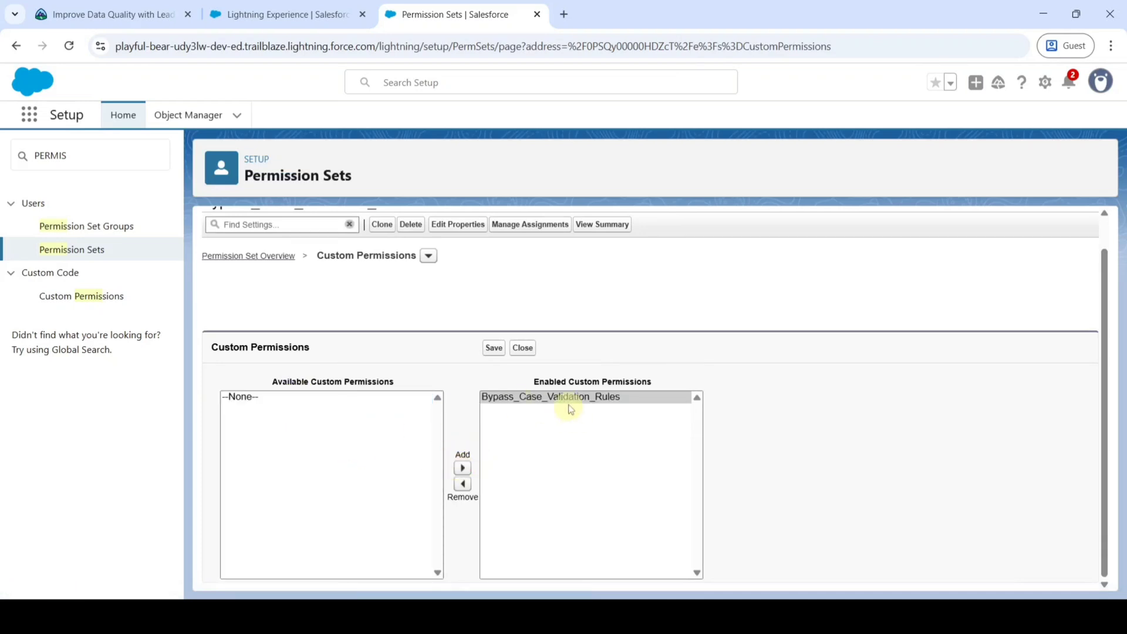
pyautogui.click(490, 352)
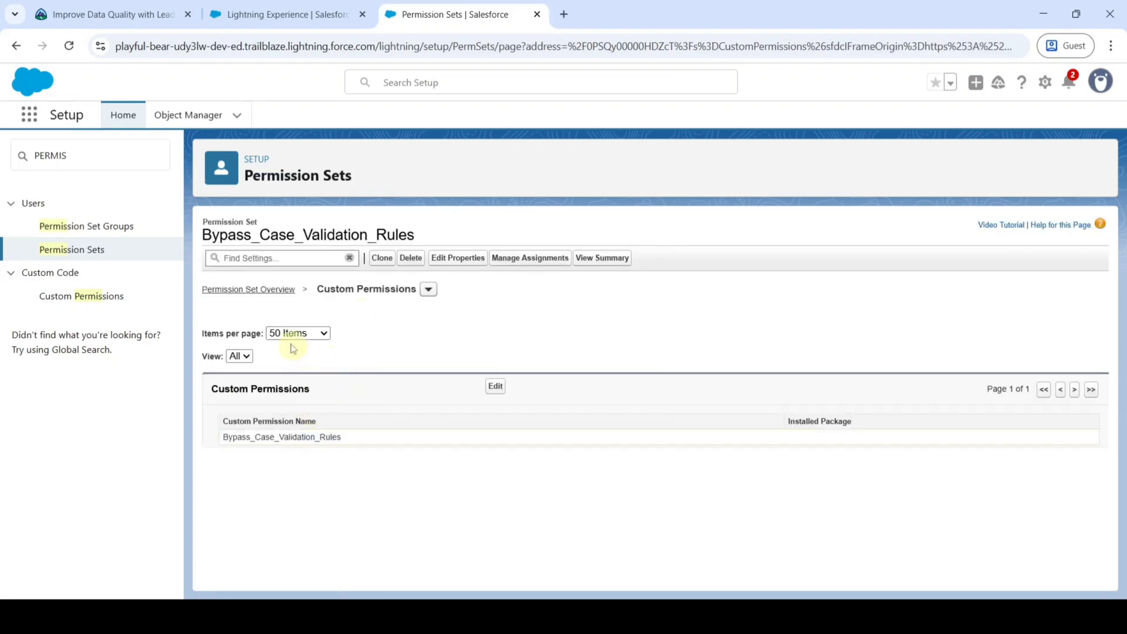
# Step: Review the challenge's step for creating the Case validation rule
pyautogui.click(111, 13)
pyautogui.scroll(-1, 466, 317)
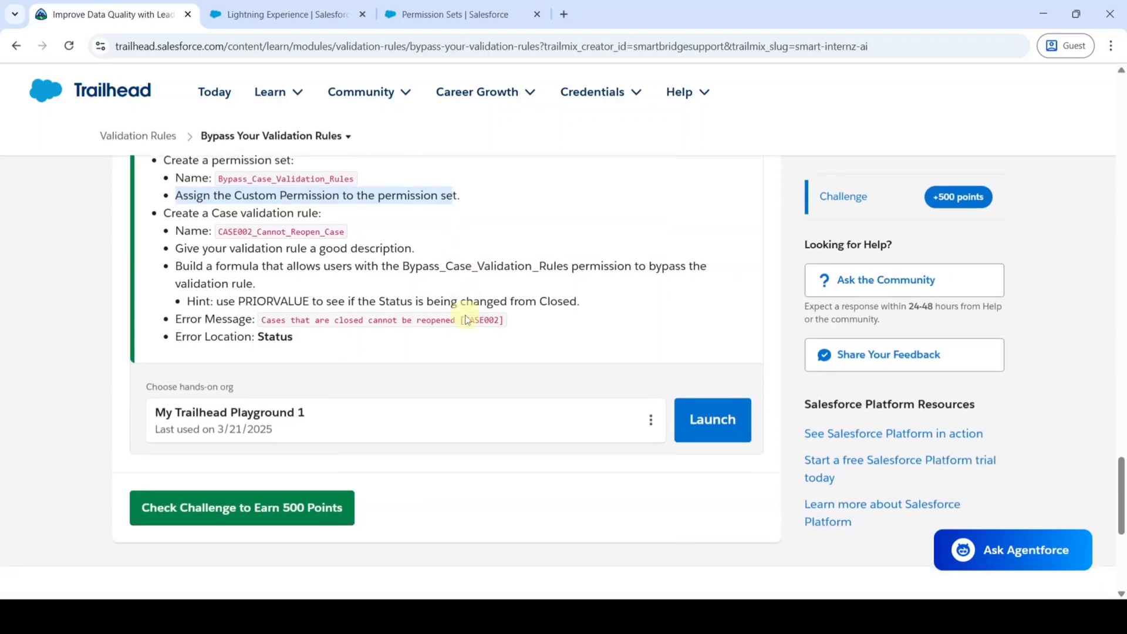
pyautogui.moveTo(167, 216); pyautogui.dragTo(321, 210)
pyautogui.scroll(2, 326, 228)
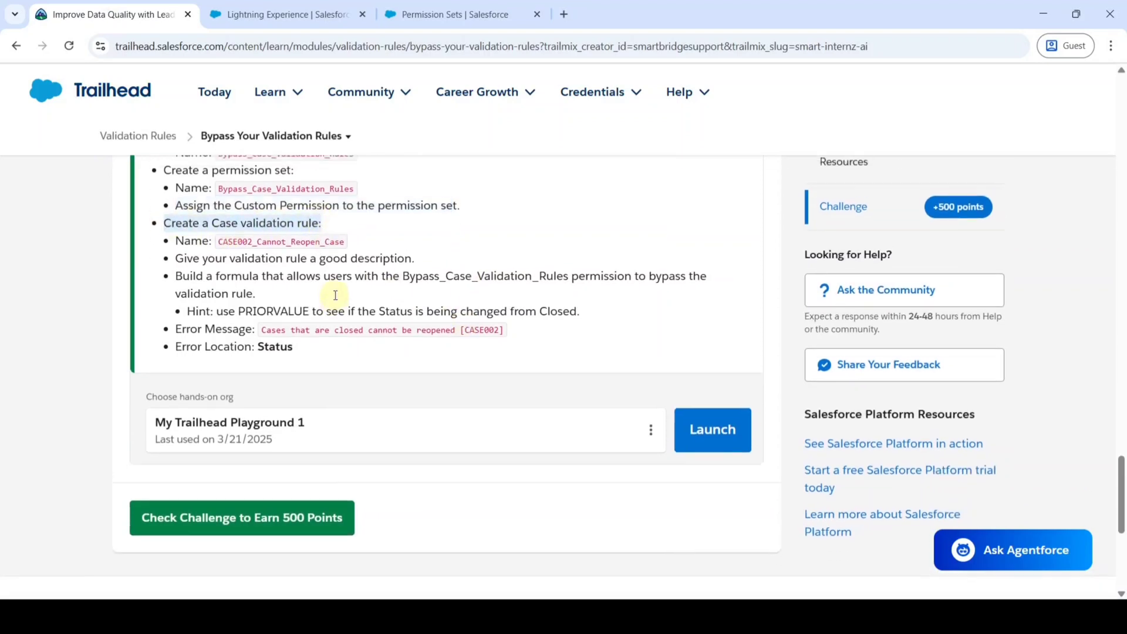
pyautogui.click(412, 12)
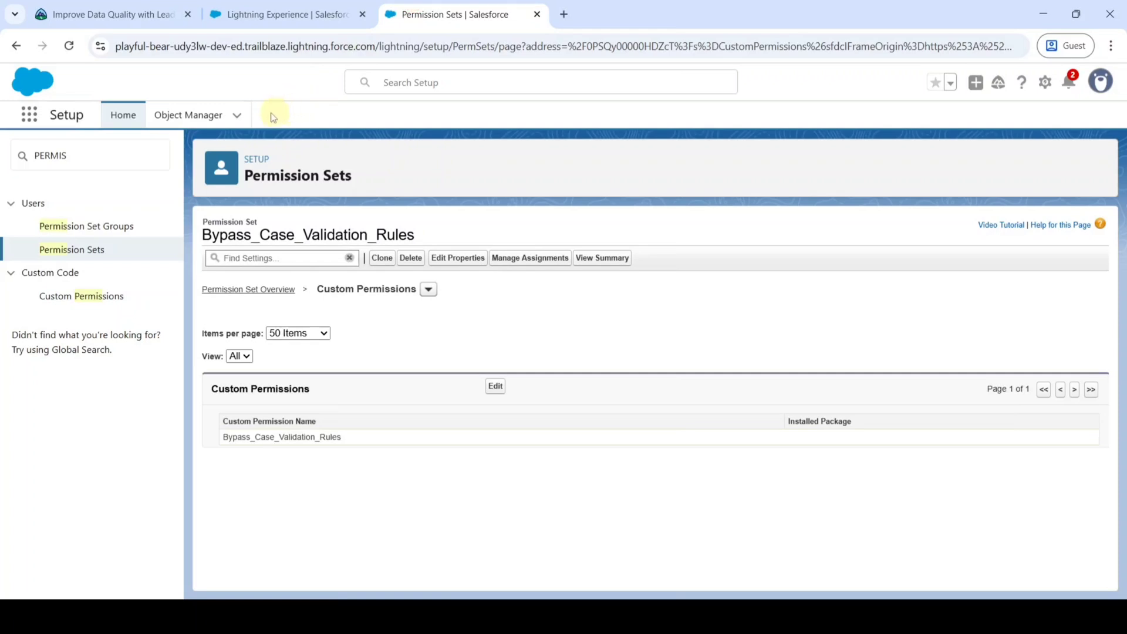
# Step: Open Case in Object Manager and start a new rule from its Validation Rules list
pyautogui.click(181, 115)
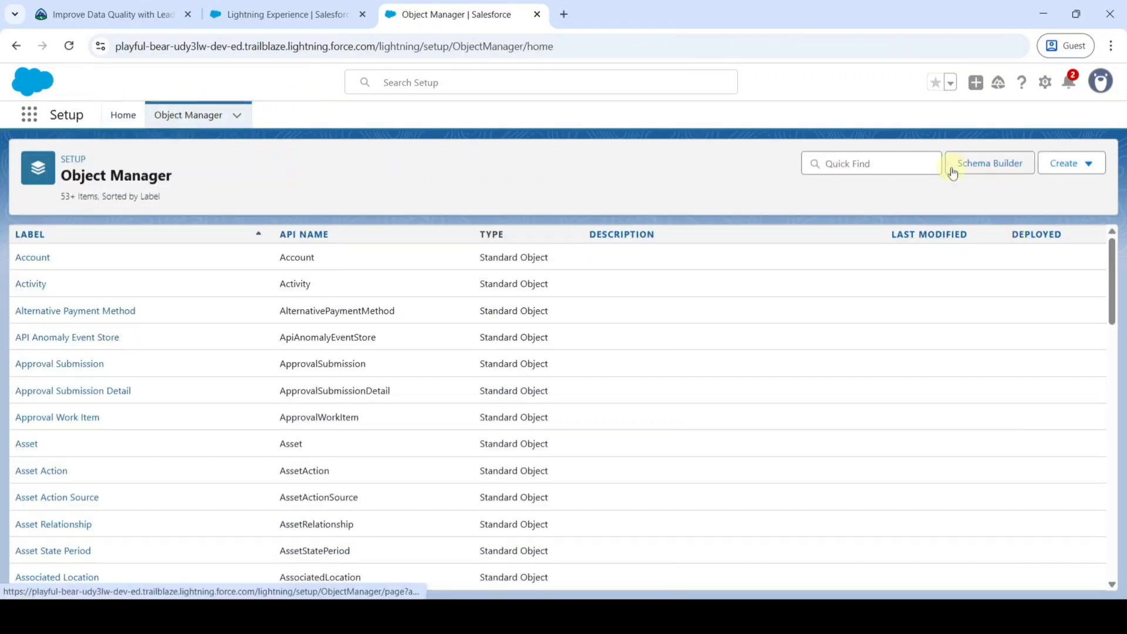
pyautogui.click(860, 163)
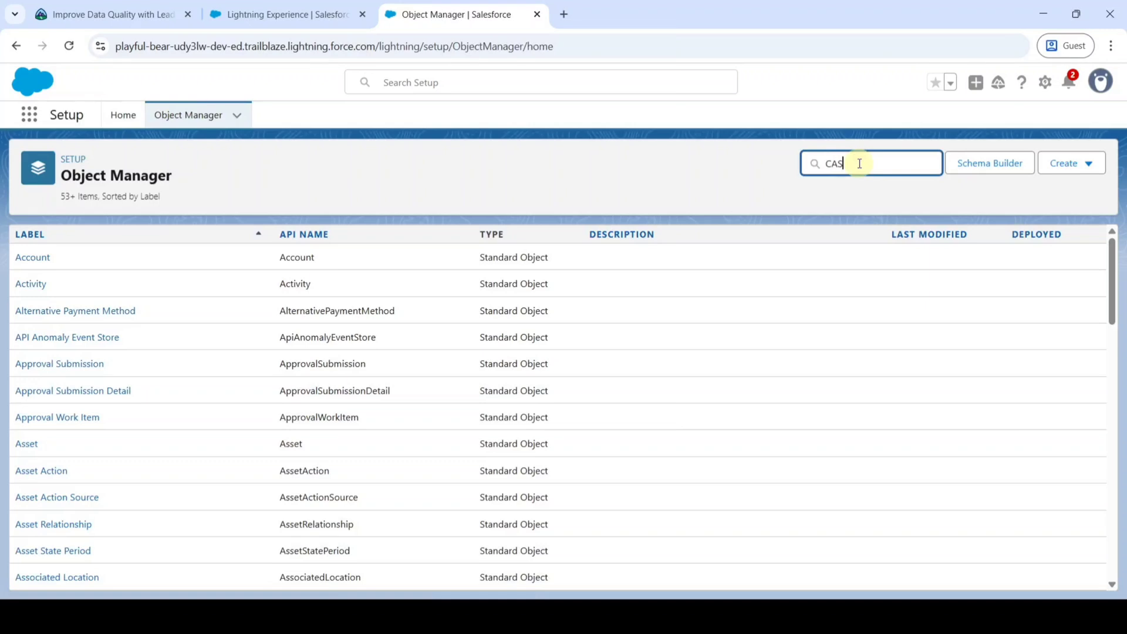
pyautogui.write('CASE')
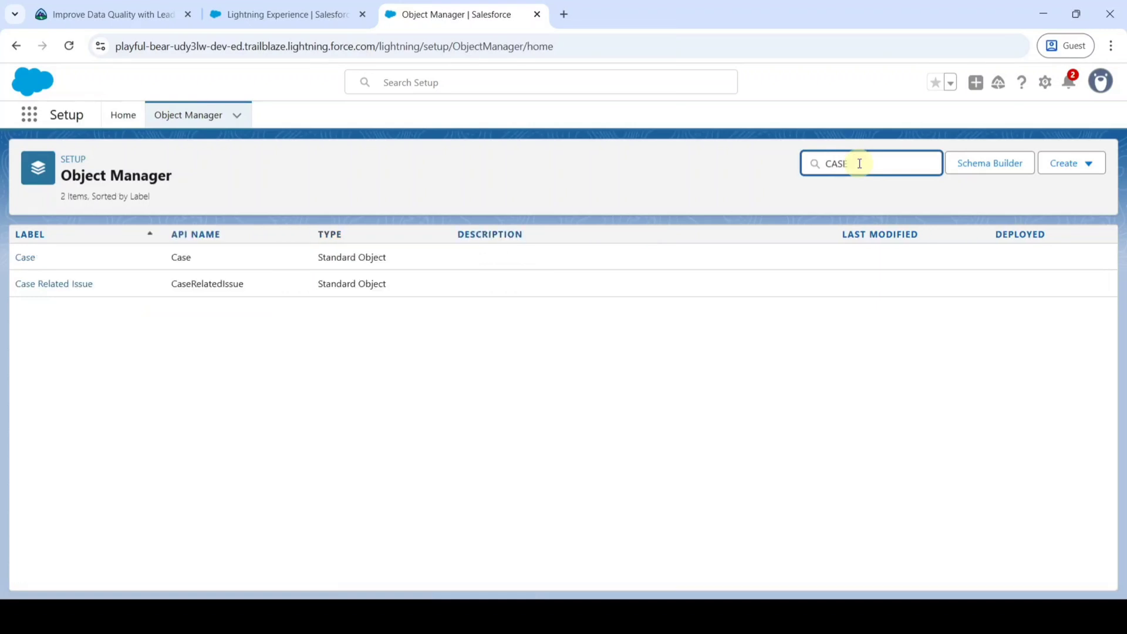
pyautogui.click(24, 259)
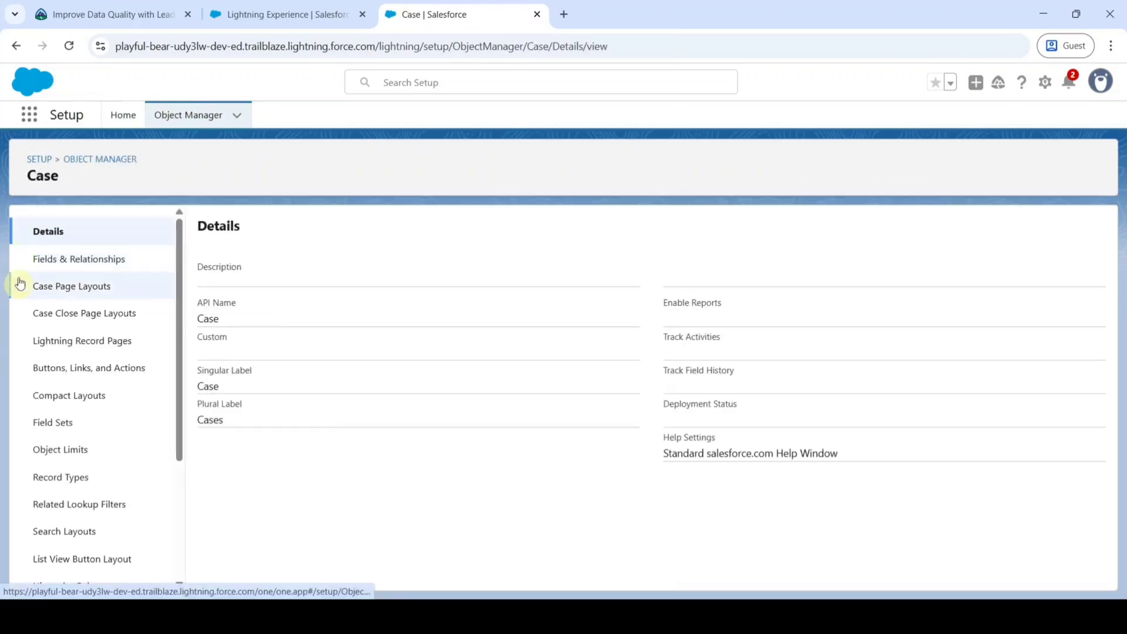
pyautogui.scroll(-3, 70, 425)
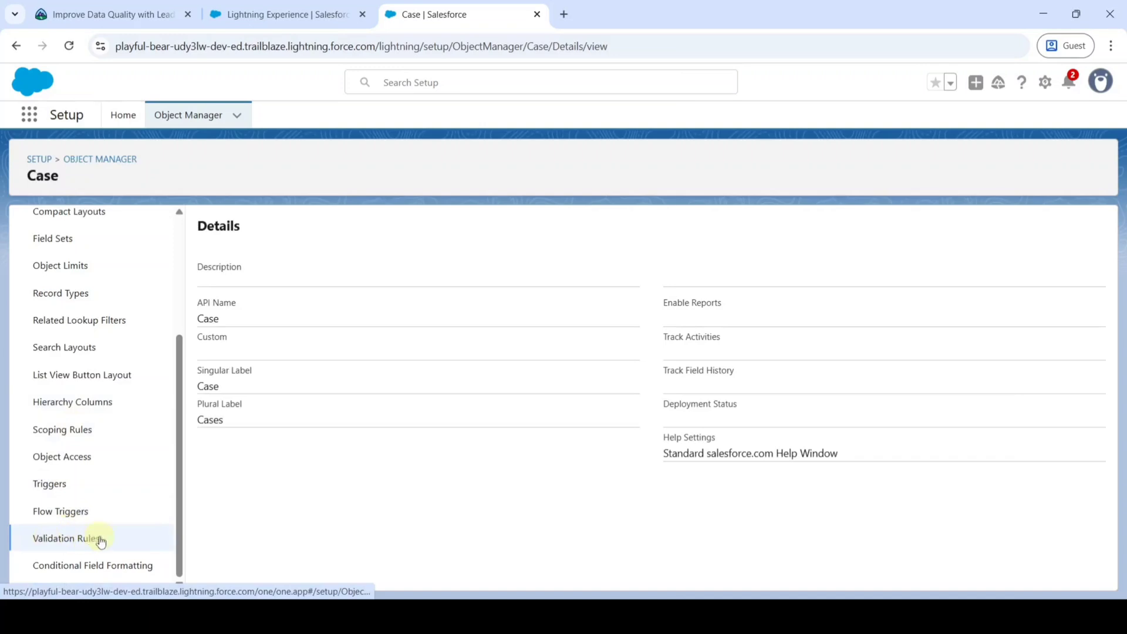
pyautogui.click(91, 540)
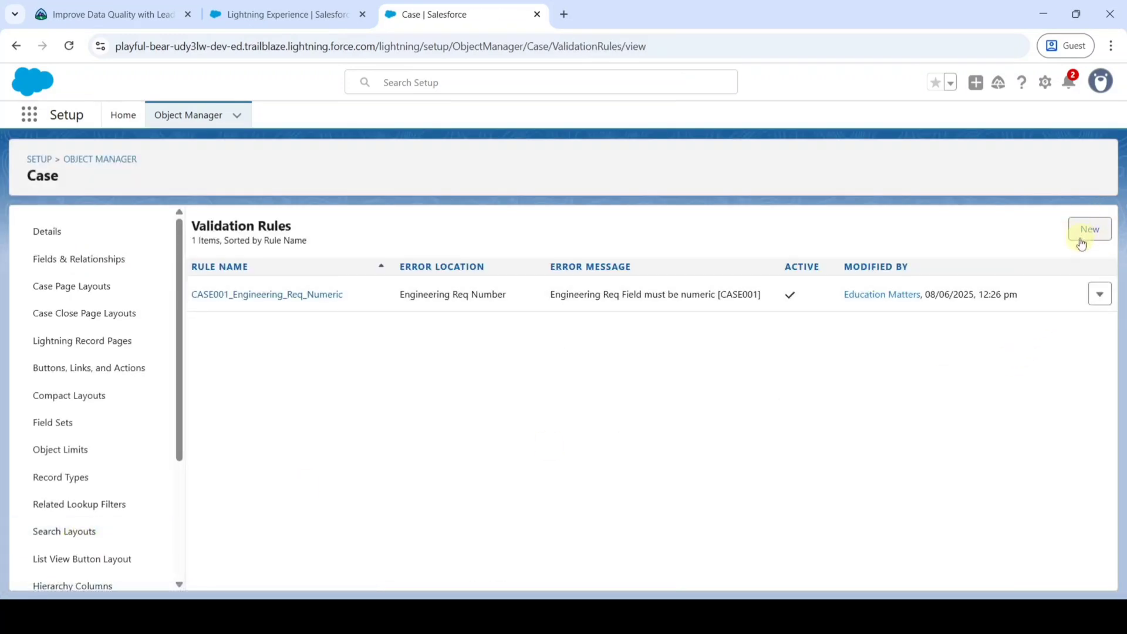
pyautogui.click(1085, 234)
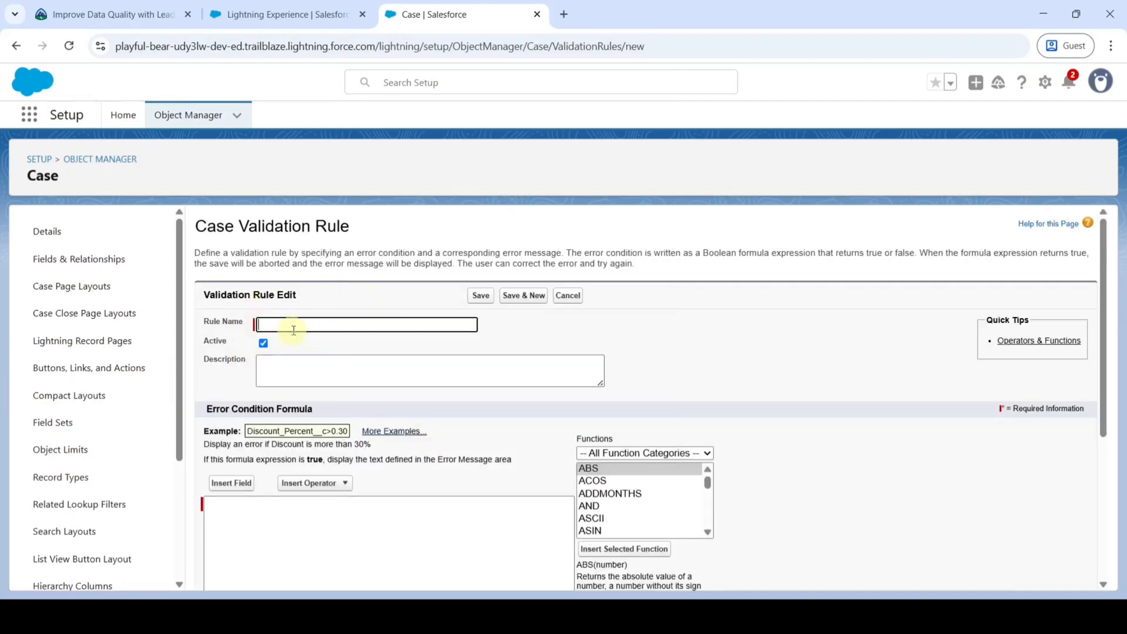
# Step: Copy CASE002_Cannot_Reopen_Case from the challenge into the Rule Name field
pyautogui.click(118, 14)
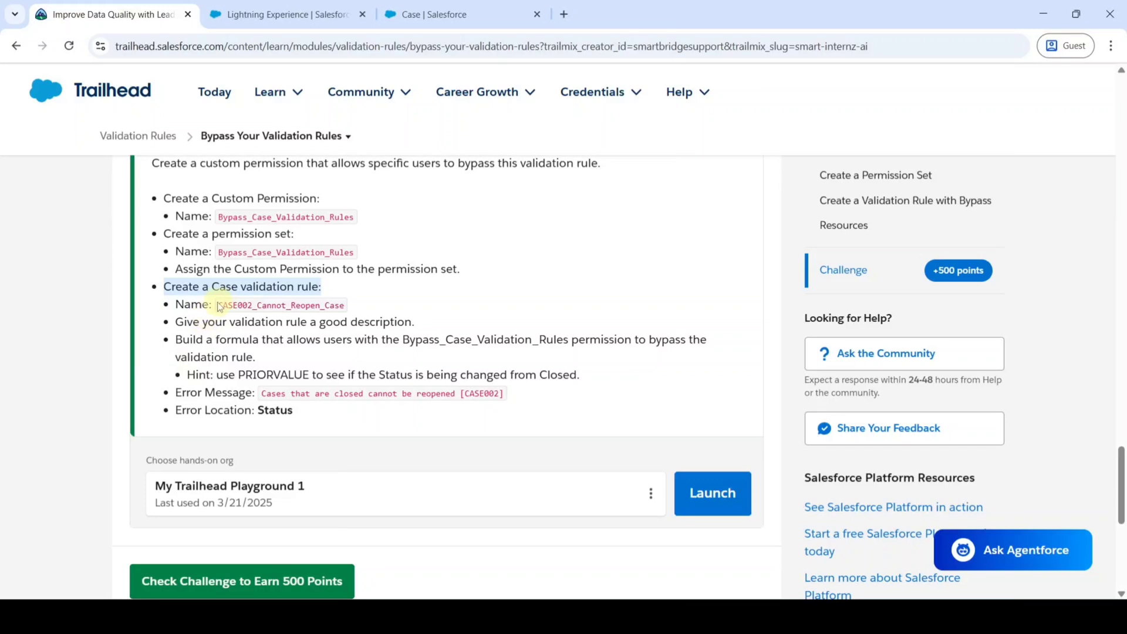
pyautogui.moveTo(218, 306); pyautogui.dragTo(331, 306)
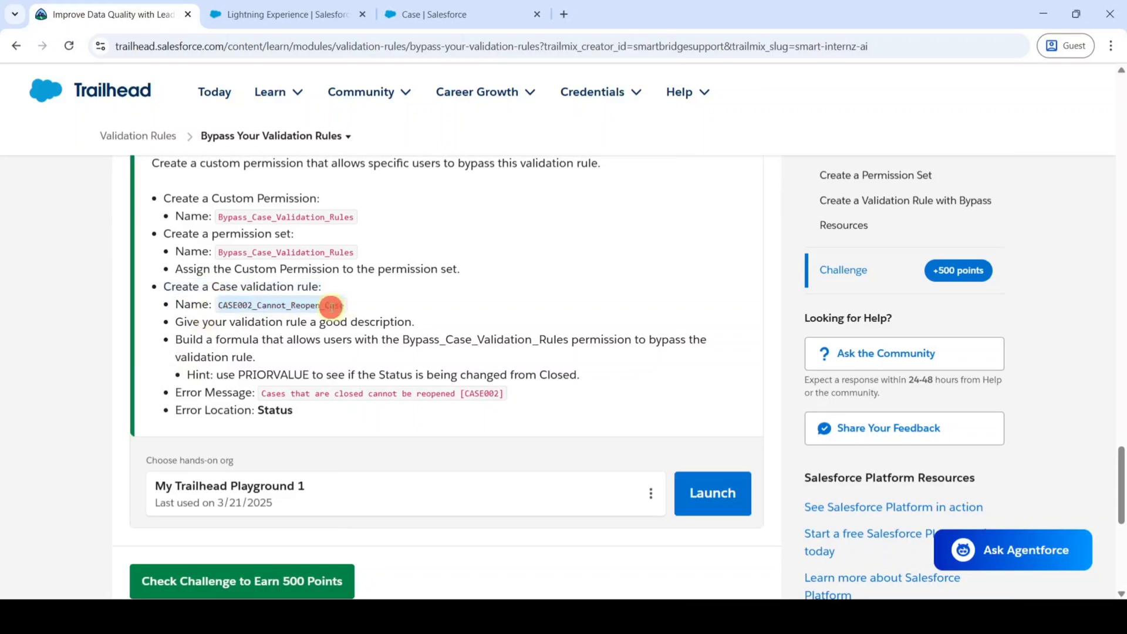
pyautogui.rightClick(332, 306)
pyautogui.click(363, 323)
pyautogui.click(435, 13)
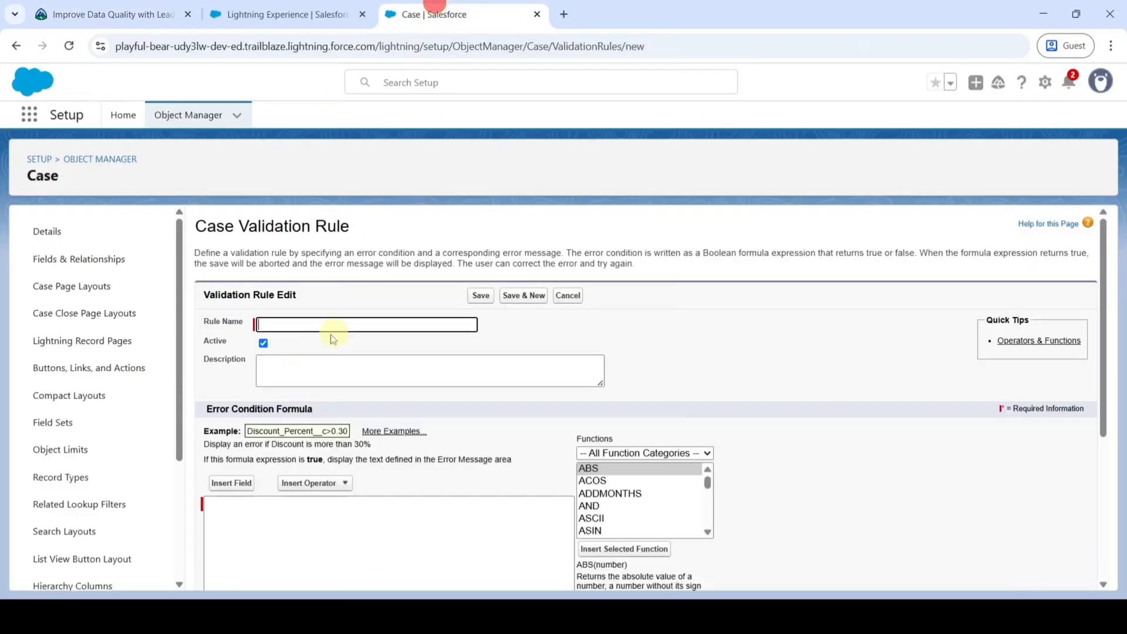
pyautogui.rightClick(296, 324)
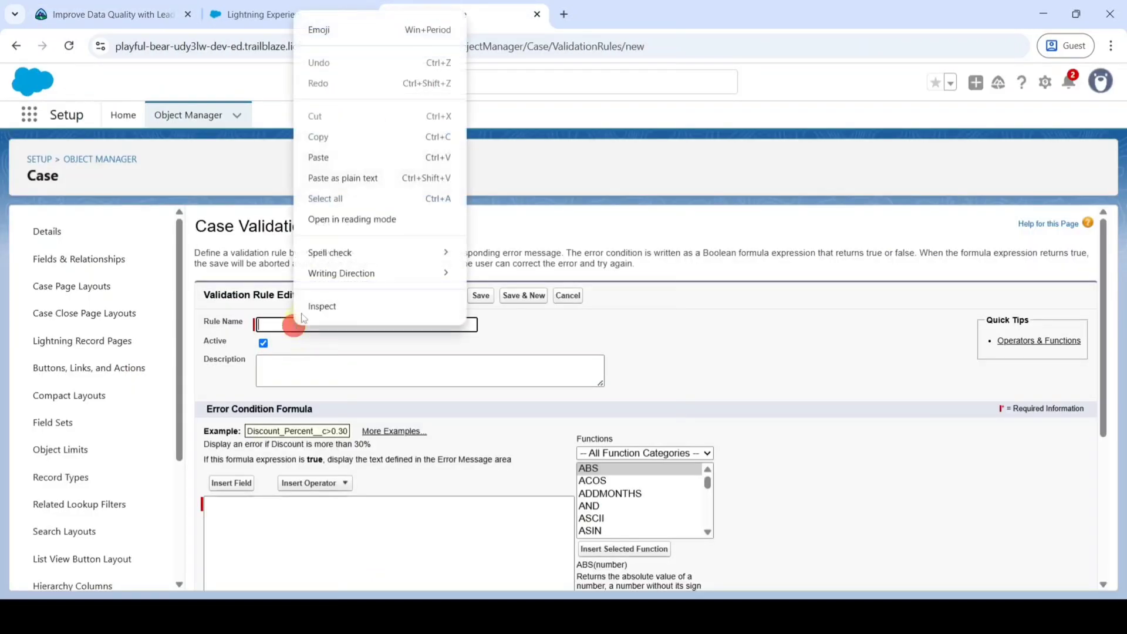
pyautogui.click(320, 158)
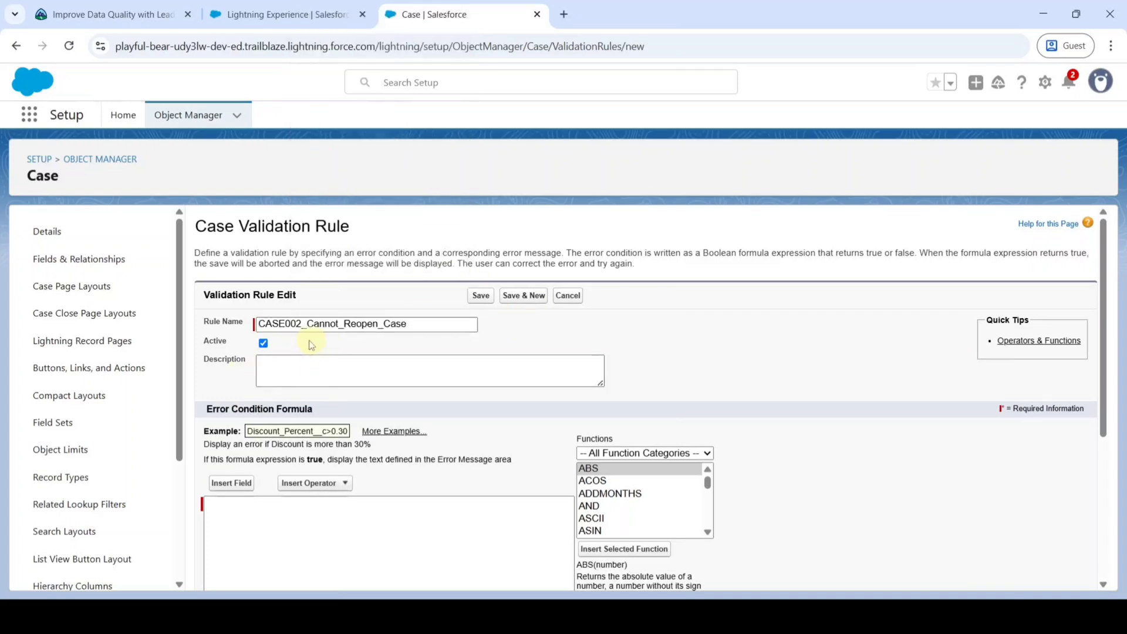
# Step: Paste the challenge's bypass formula instruction into the Description field
pyautogui.click(111, 14)
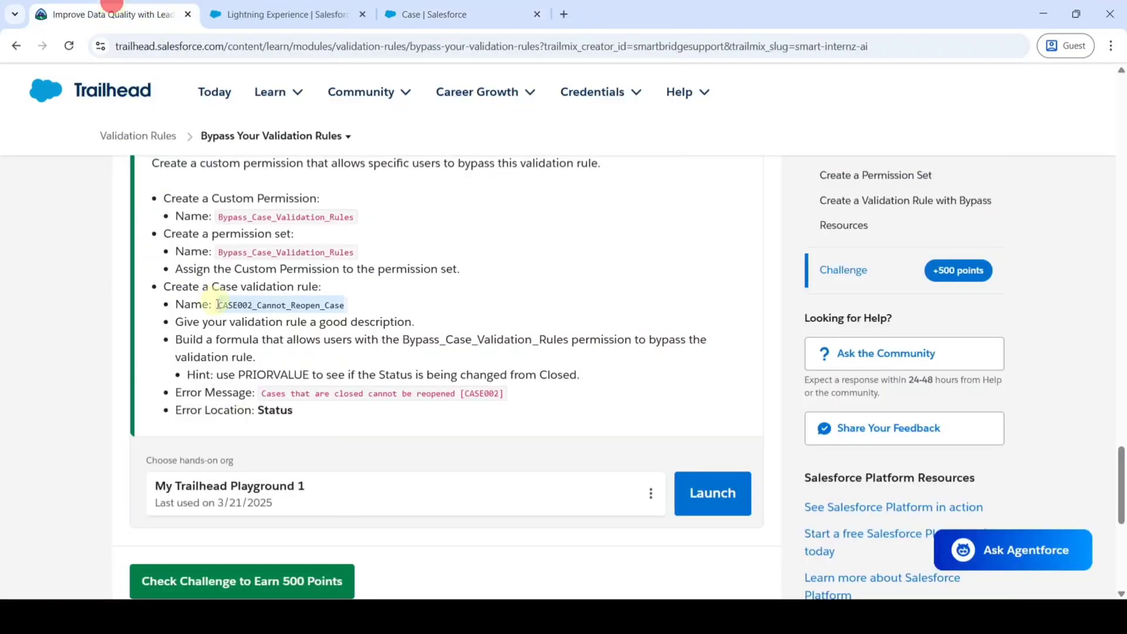
pyautogui.moveTo(179, 336); pyautogui.dragTo(317, 353)
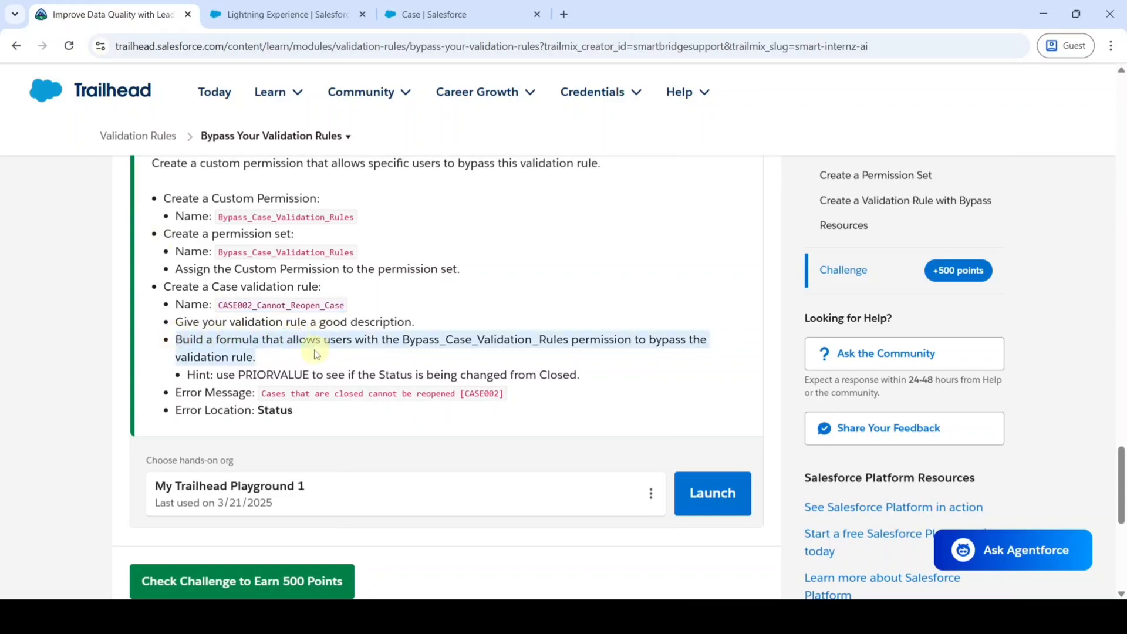
pyautogui.rightClick(205, 352)
pyautogui.click(241, 368)
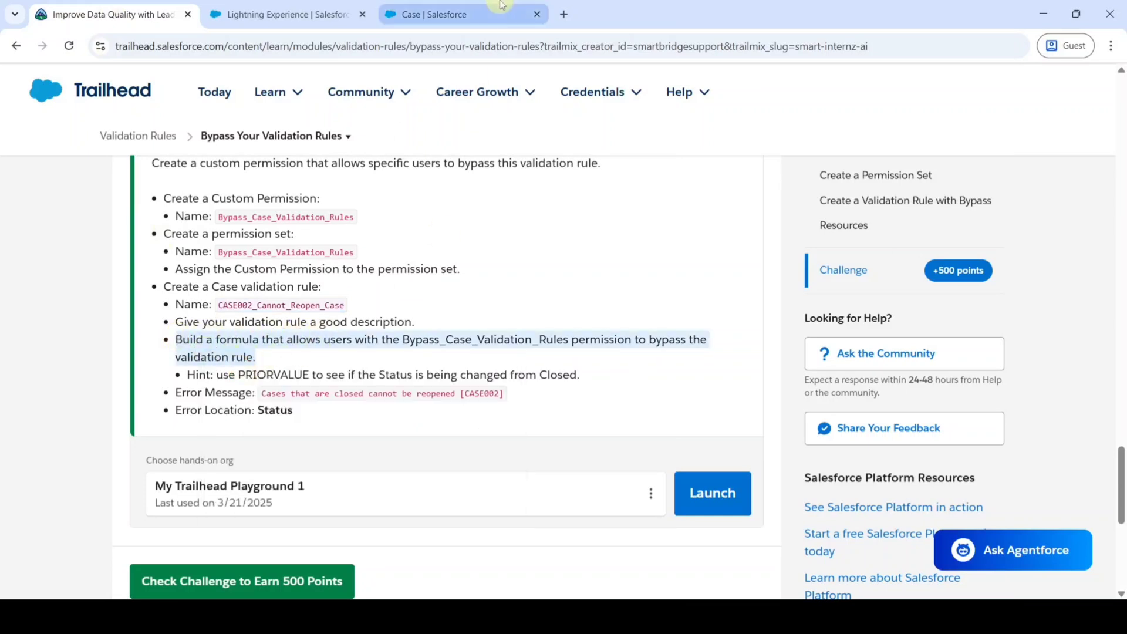
pyautogui.click(435, 14)
pyautogui.click(280, 370)
pyautogui.rightClick(281, 370)
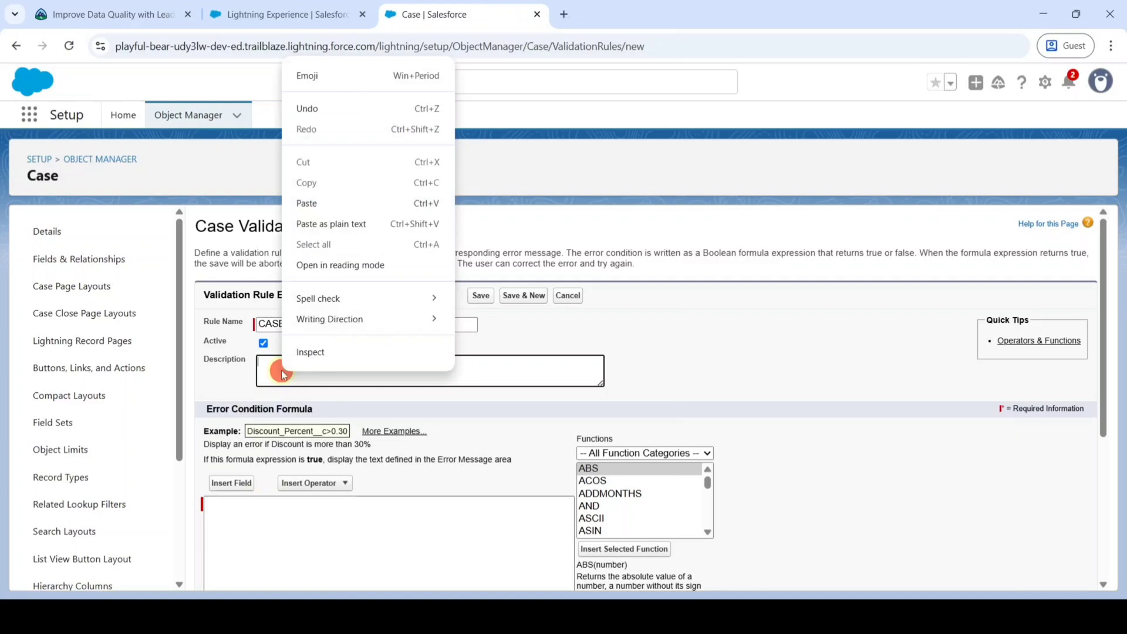
pyautogui.click(317, 203)
pyautogui.scroll(-1, 592, 380)
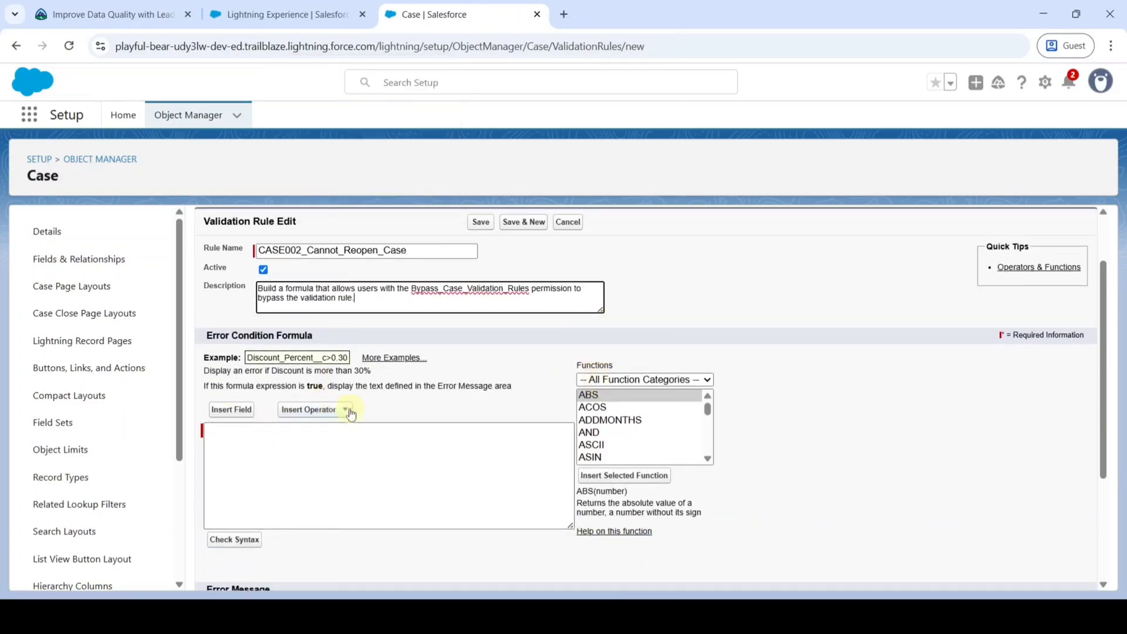
# Step: Enter AND(NOT($Permission.Bypass_Case_Validation_Rules), ISPICKVAL(PRIORVALUE(Status), "Closed"), ISCHANGED(Status)) as the error condition and verify syntax
pyautogui.click(249, 448)
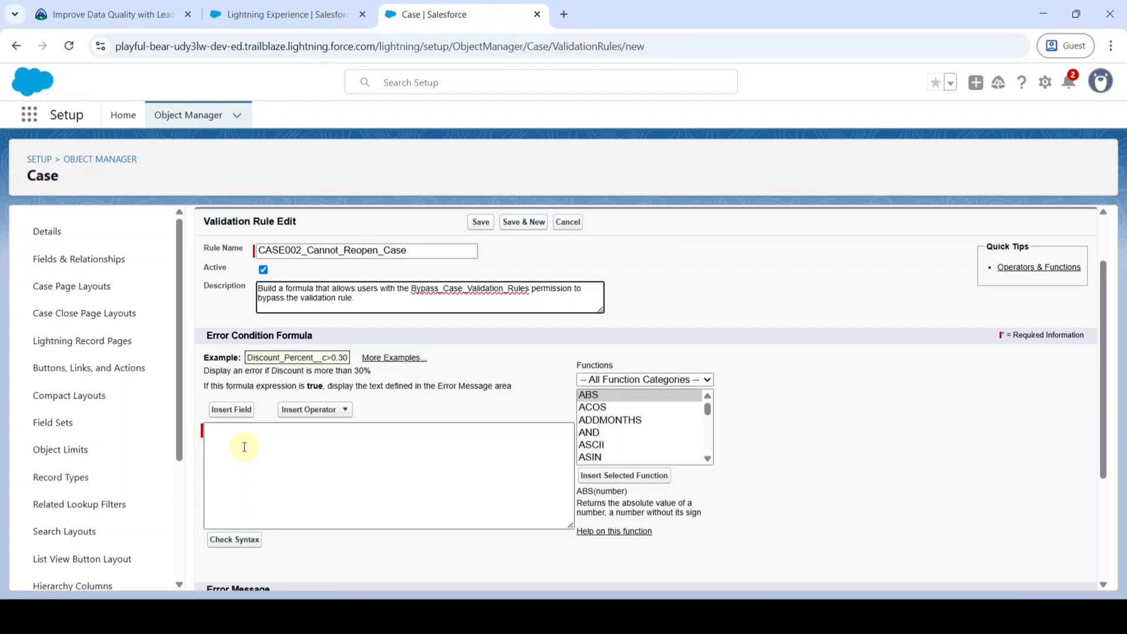
pyautogui.rightClick(234, 442)
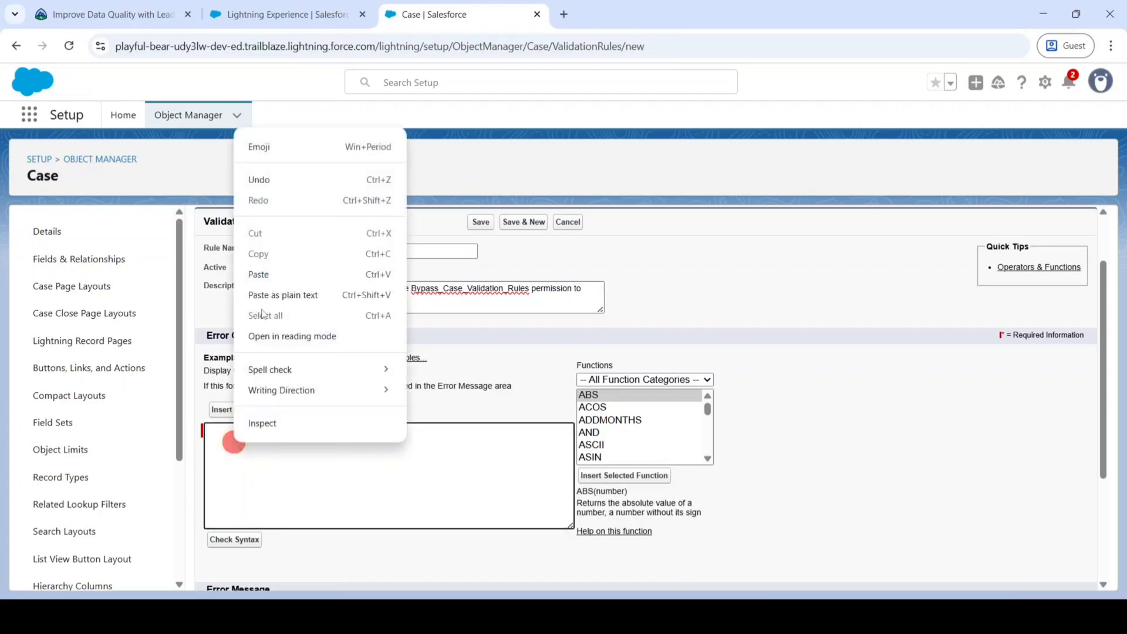
pyautogui.click(264, 272)
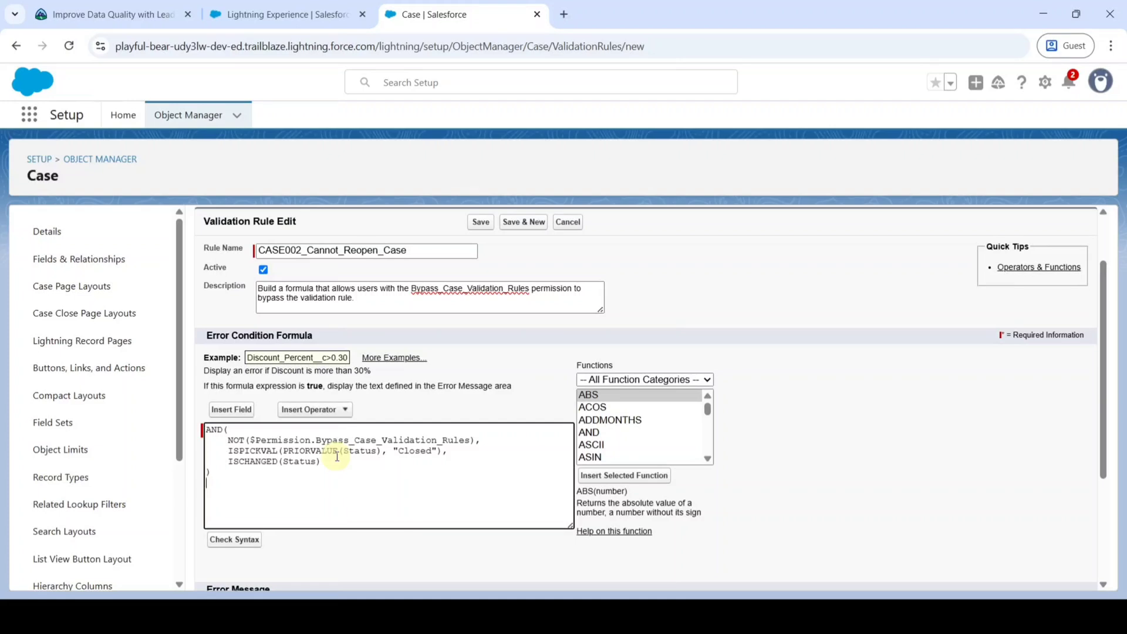
pyautogui.scroll(-2, 350, 452)
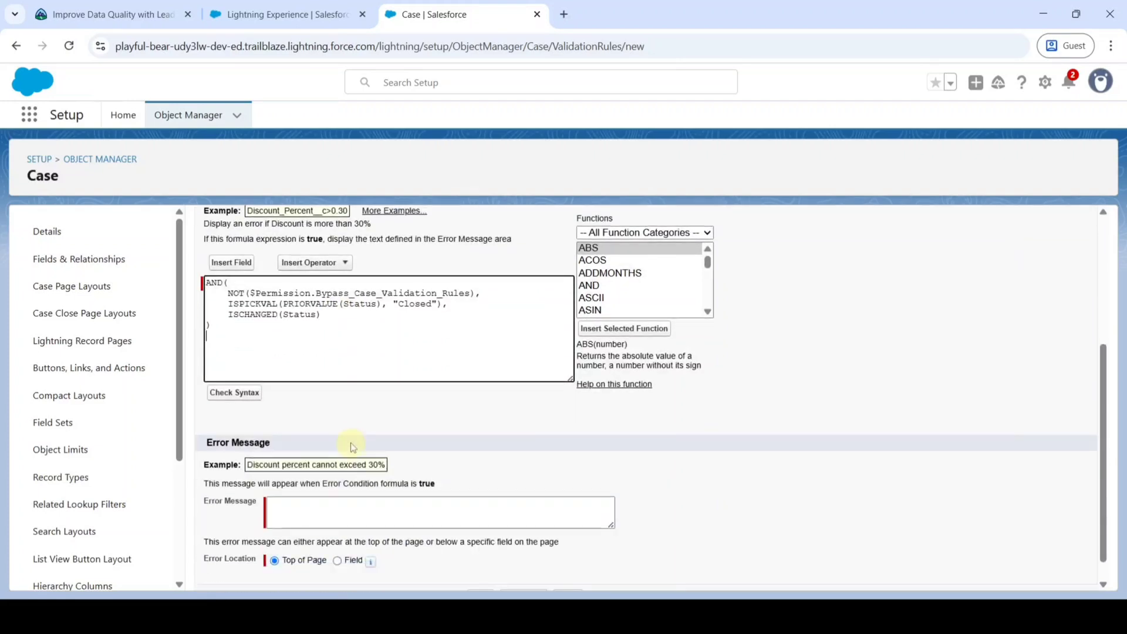
pyautogui.click(239, 393)
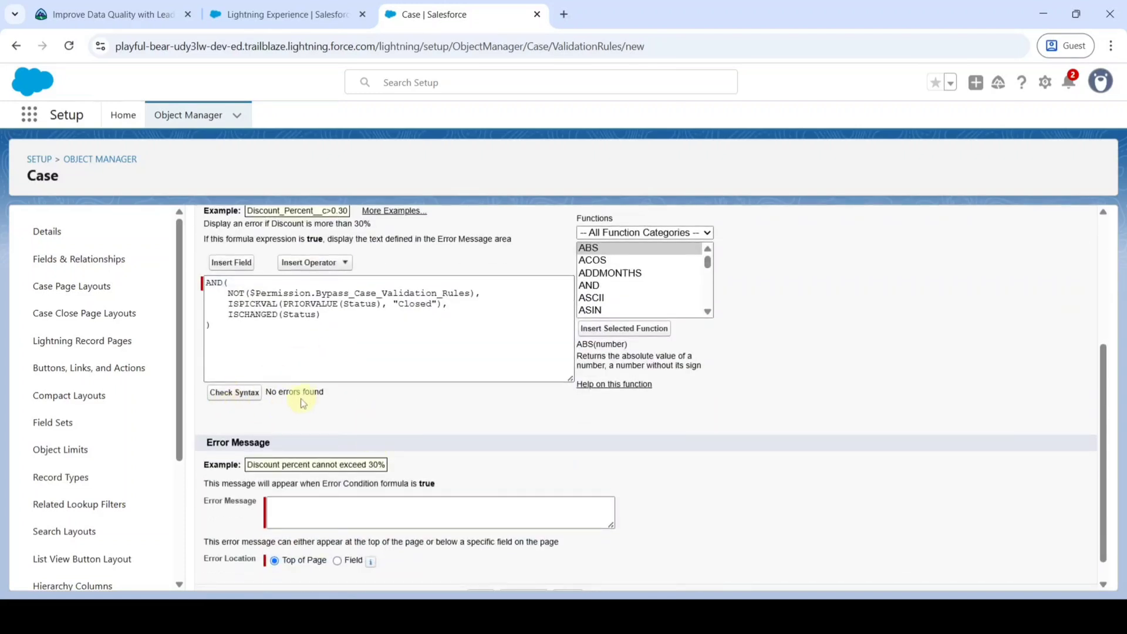
pyautogui.scroll(-1, 364, 427)
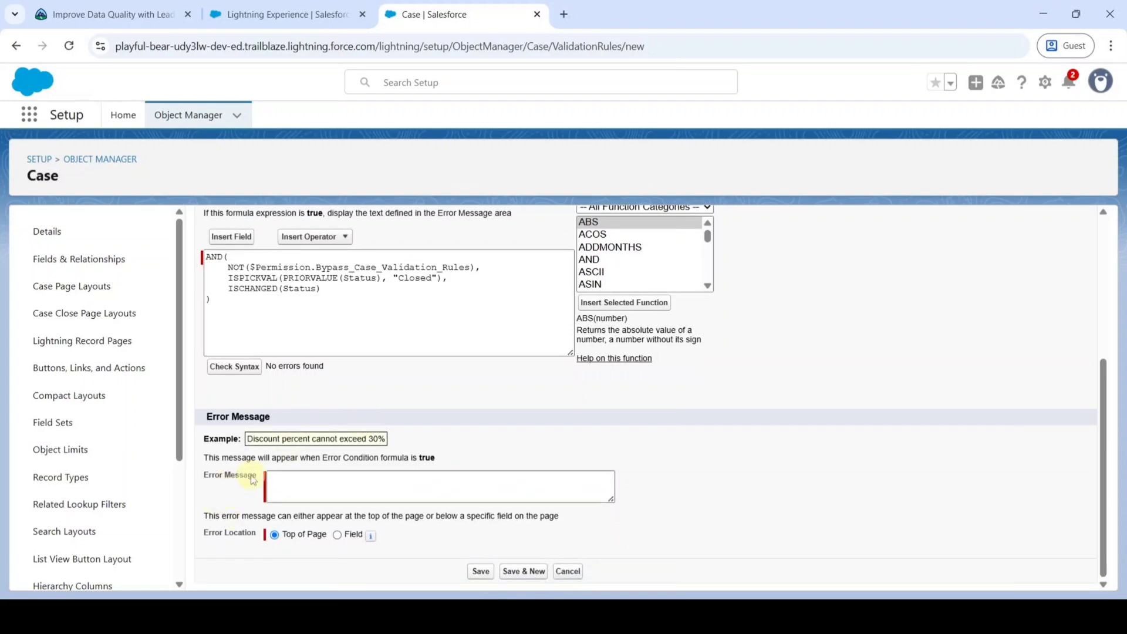
# Step: Copy the error message from the challenge and paste 'Cases that are closed cannot be reopened [CASE002]' into the rule
pyautogui.click(120, 17)
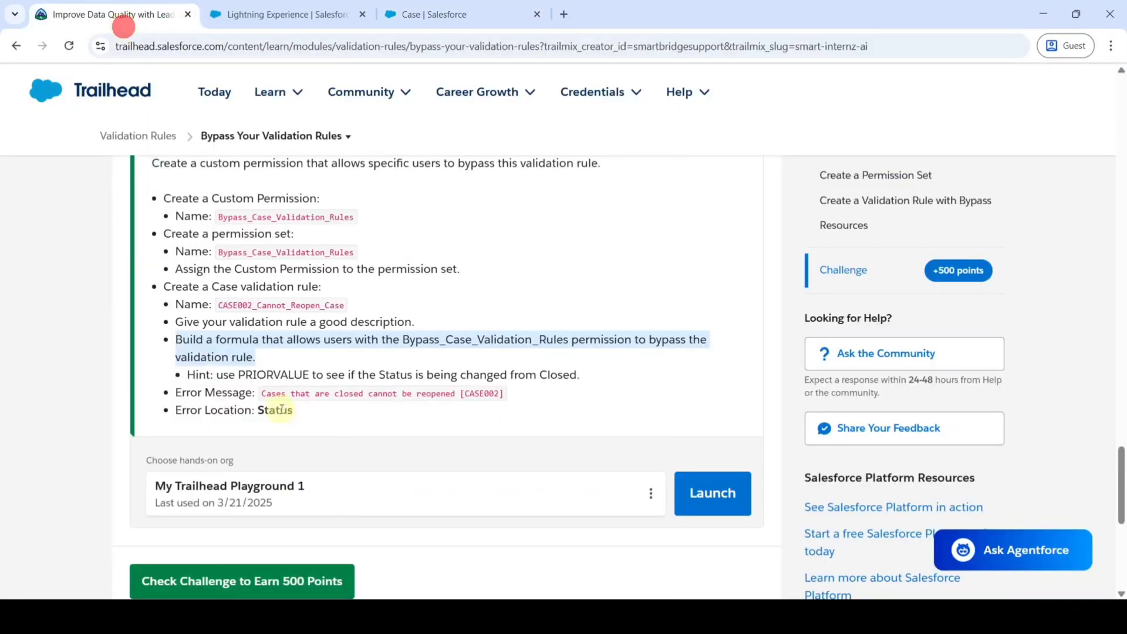
pyautogui.moveTo(261, 395); pyautogui.dragTo(501, 393)
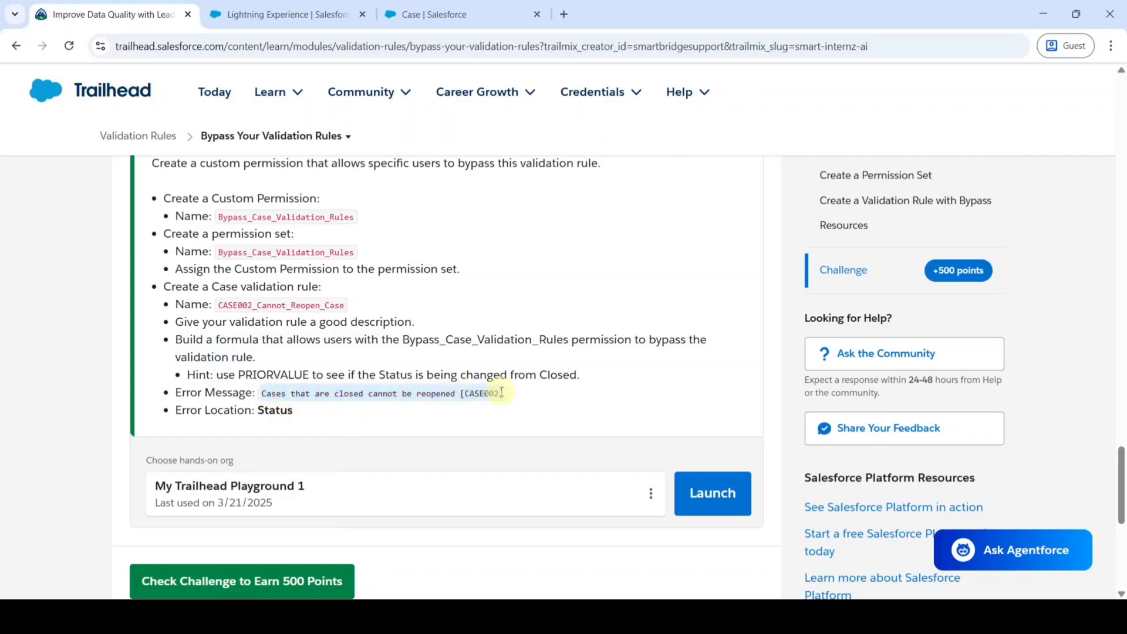
pyautogui.rightClick(438, 390)
pyautogui.click(477, 403)
pyautogui.click(401, 13)
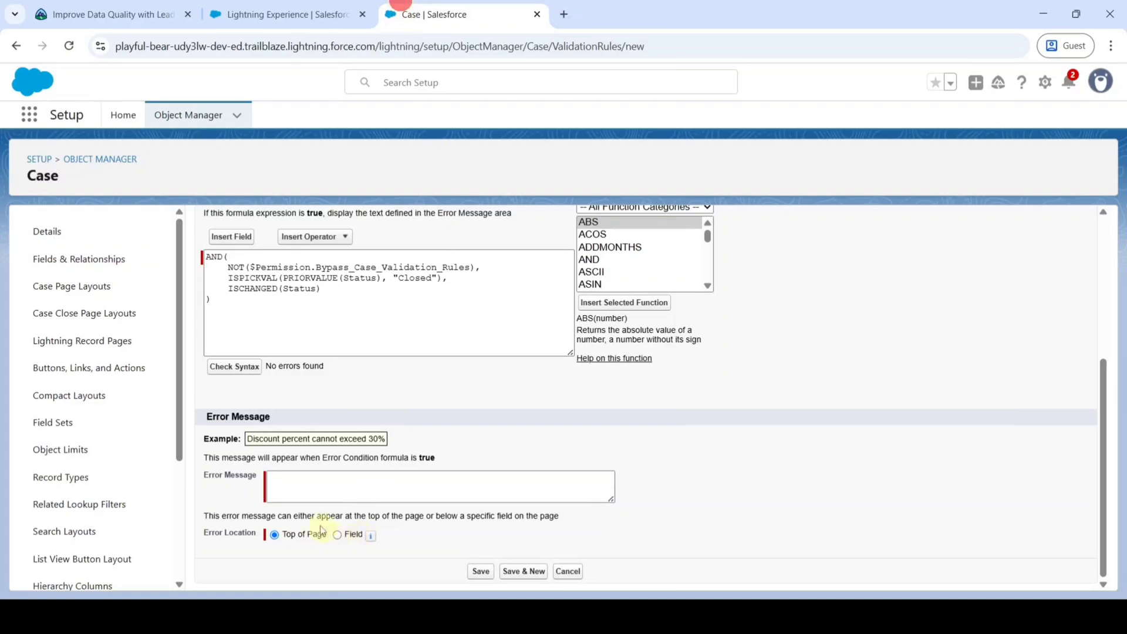
pyautogui.rightClick(289, 477)
pyautogui.click(332, 311)
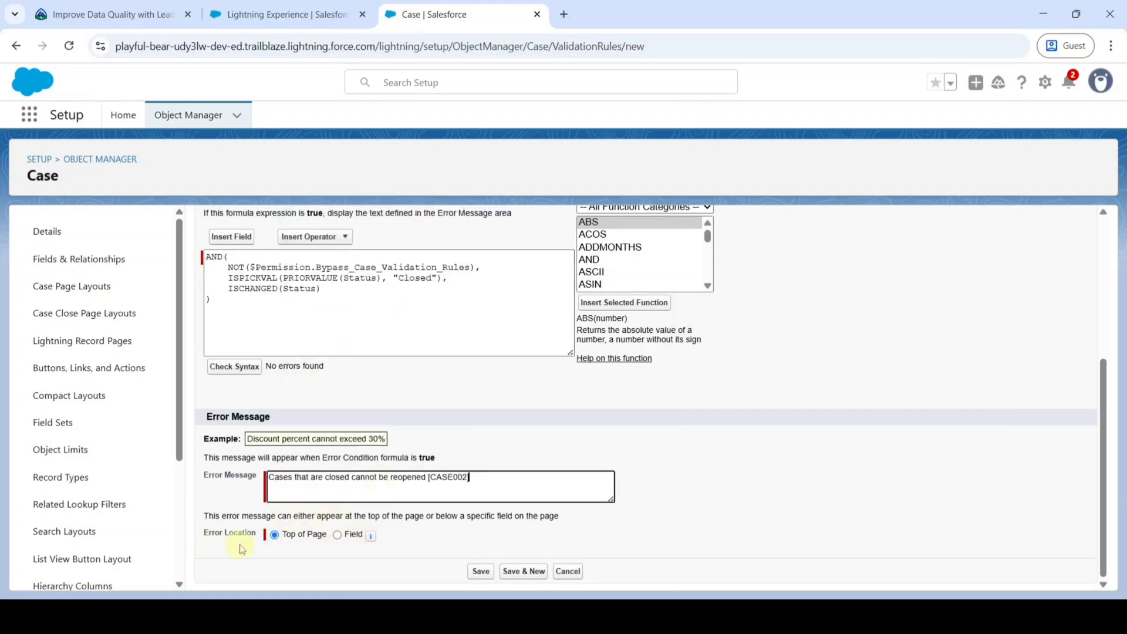
# Step: Set the error location to the Status field and save the validation rule
pyautogui.click(338, 536)
pyautogui.click(385, 536)
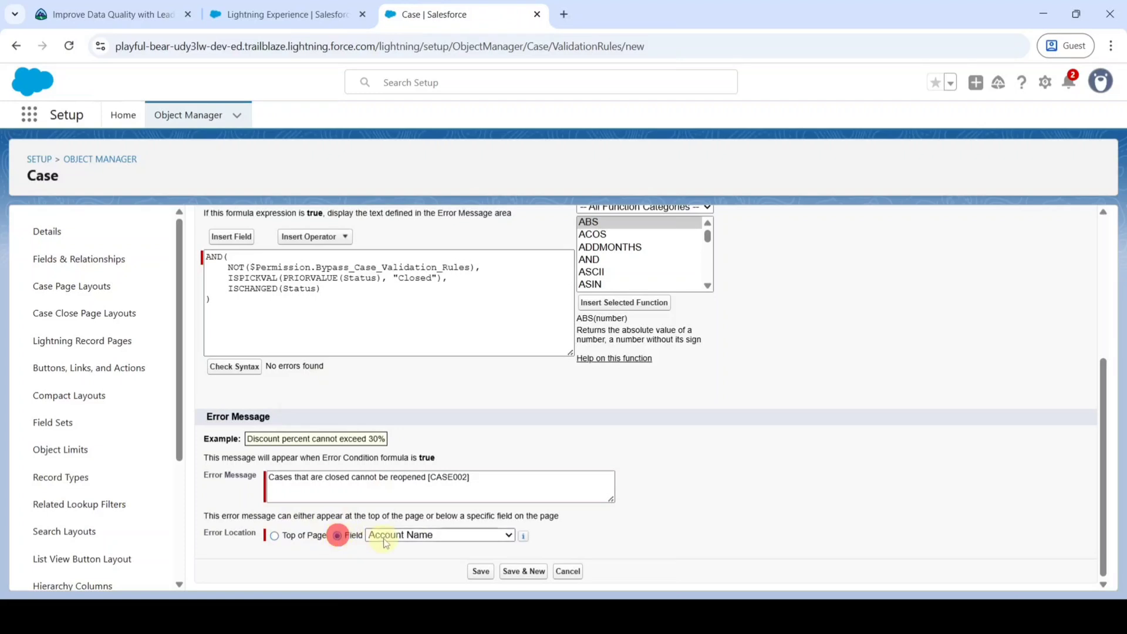
pyautogui.scroll(-6, 411, 423)
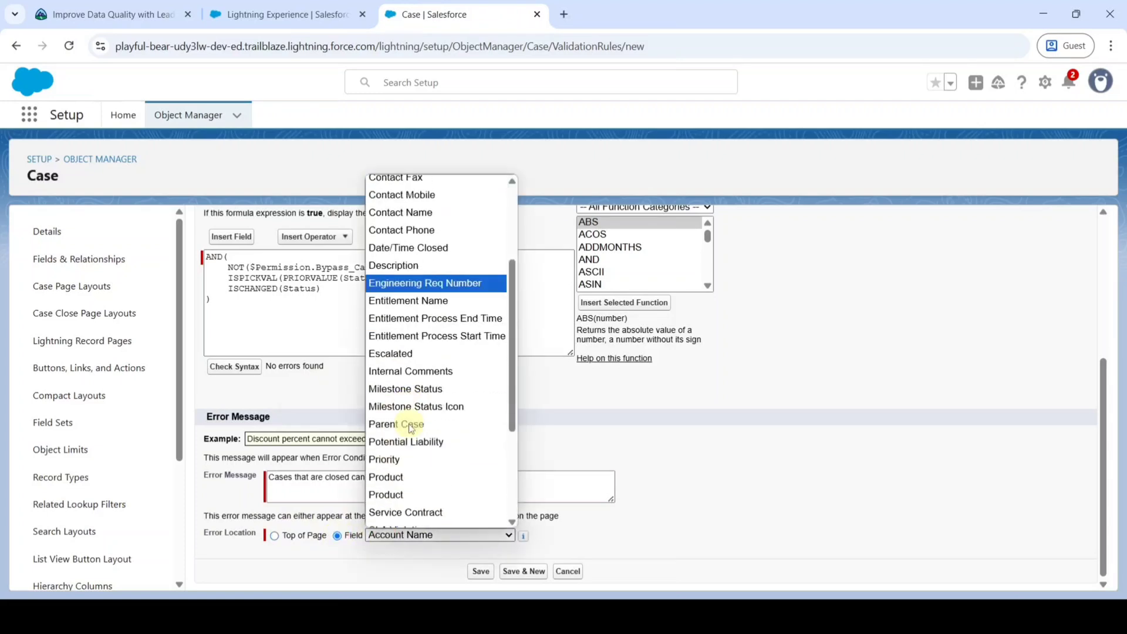
pyautogui.click(390, 377)
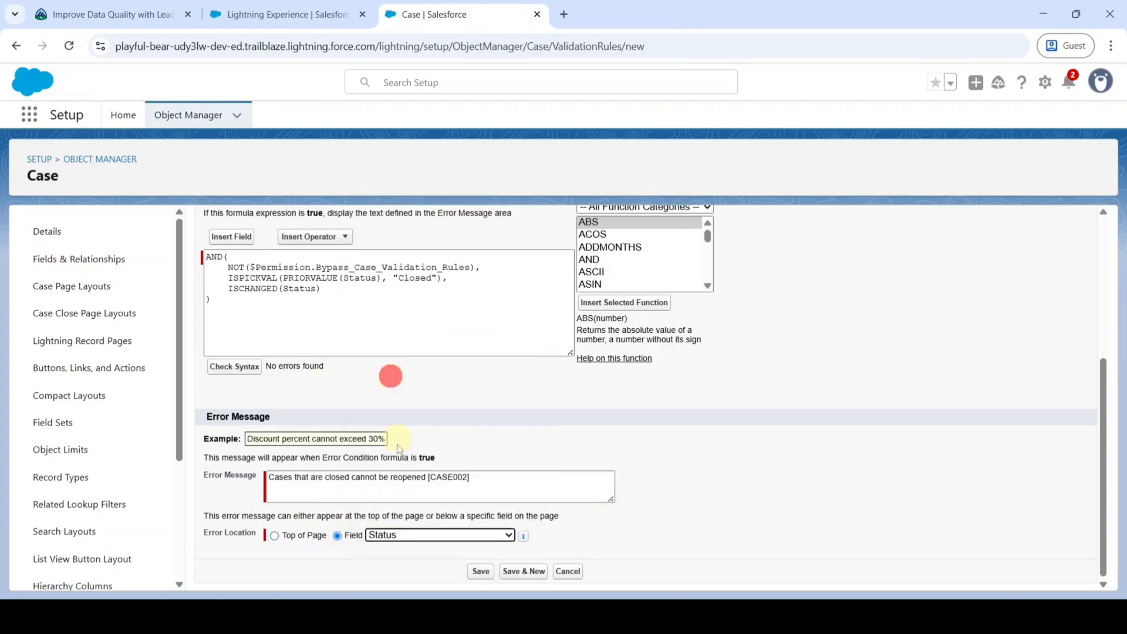
pyautogui.click(480, 573)
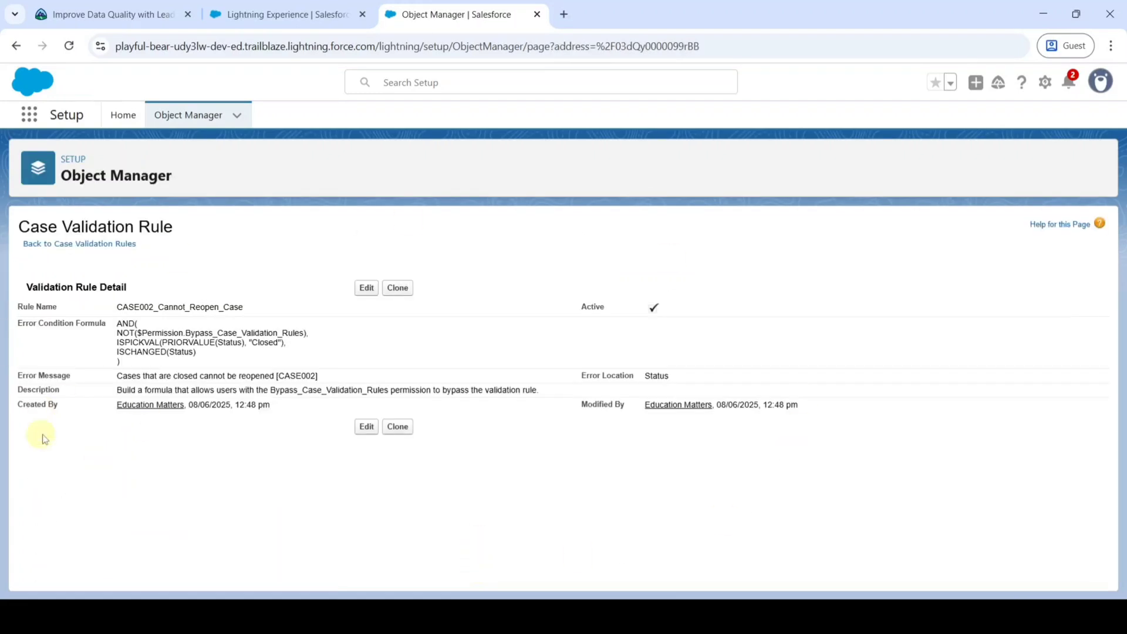
# Step: Run Check Challenge on the Trailhead Bypass Your Validation Rules page
pyautogui.click(117, 14)
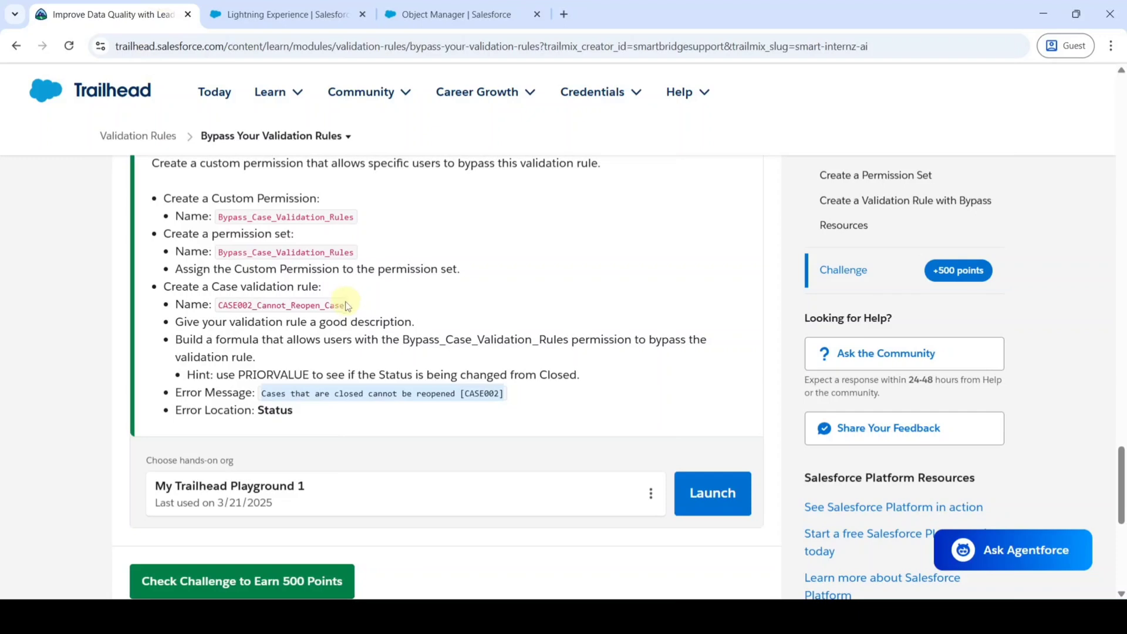
pyautogui.scroll(-1, 351, 317)
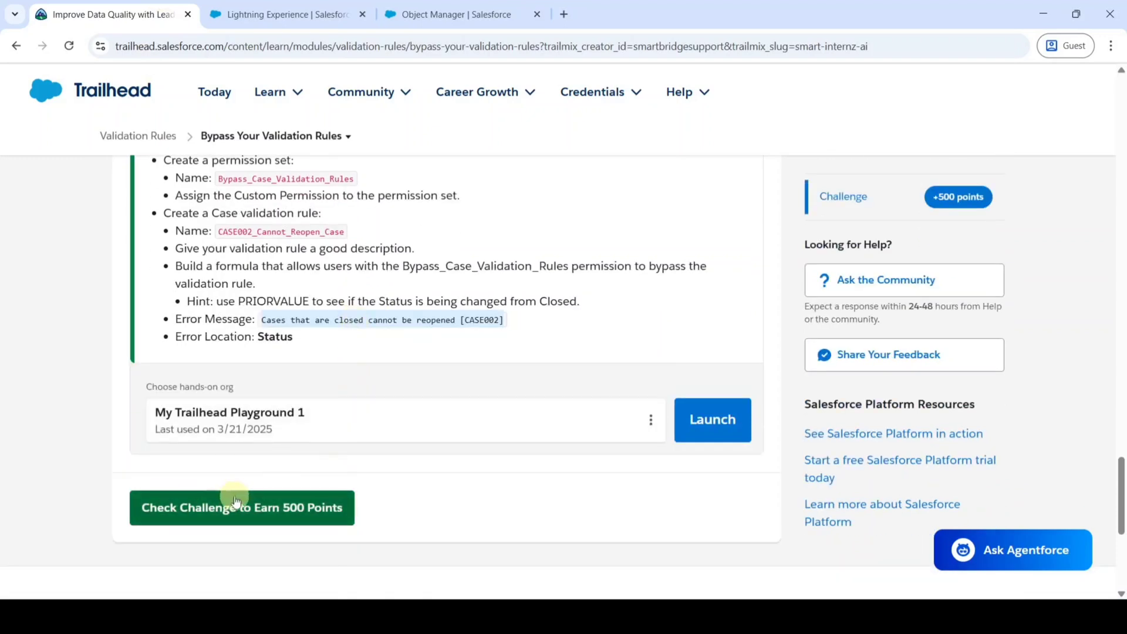
pyautogui.click(235, 504)
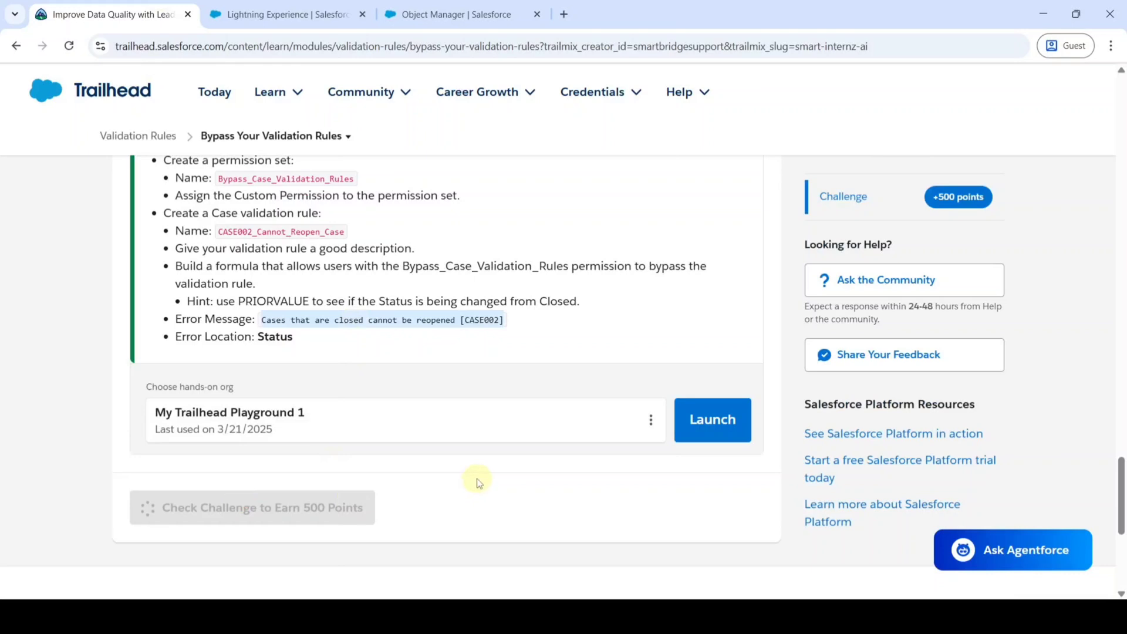